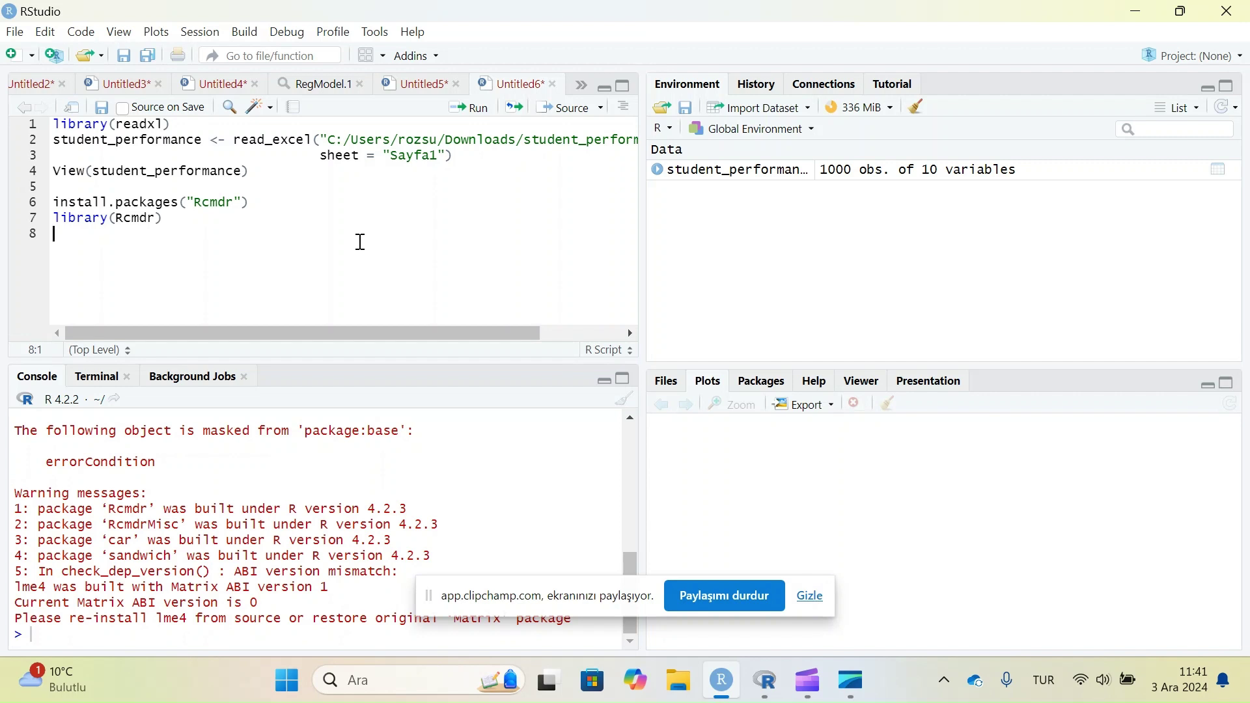
# Re-enter the package name in line 7 of the script so that it reads library(Rcmdr)
pyautogui.click(284, 209)
pyautogui.click(197, 217)
pyautogui.press('BackSpace')
pyautogui.press('BackSpace')
pyautogui.press('BackSpace')
pyautogui.press('BackSpace')
pyautogui.write('m')
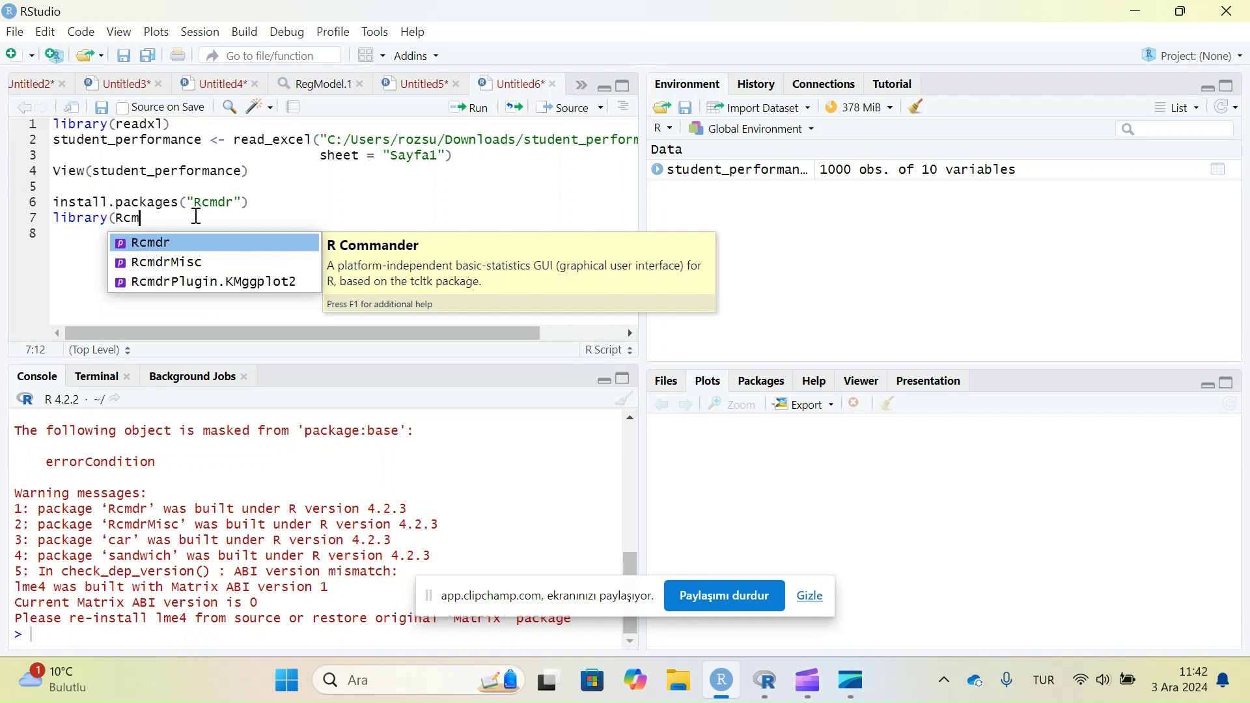
pyautogui.click(164, 245)
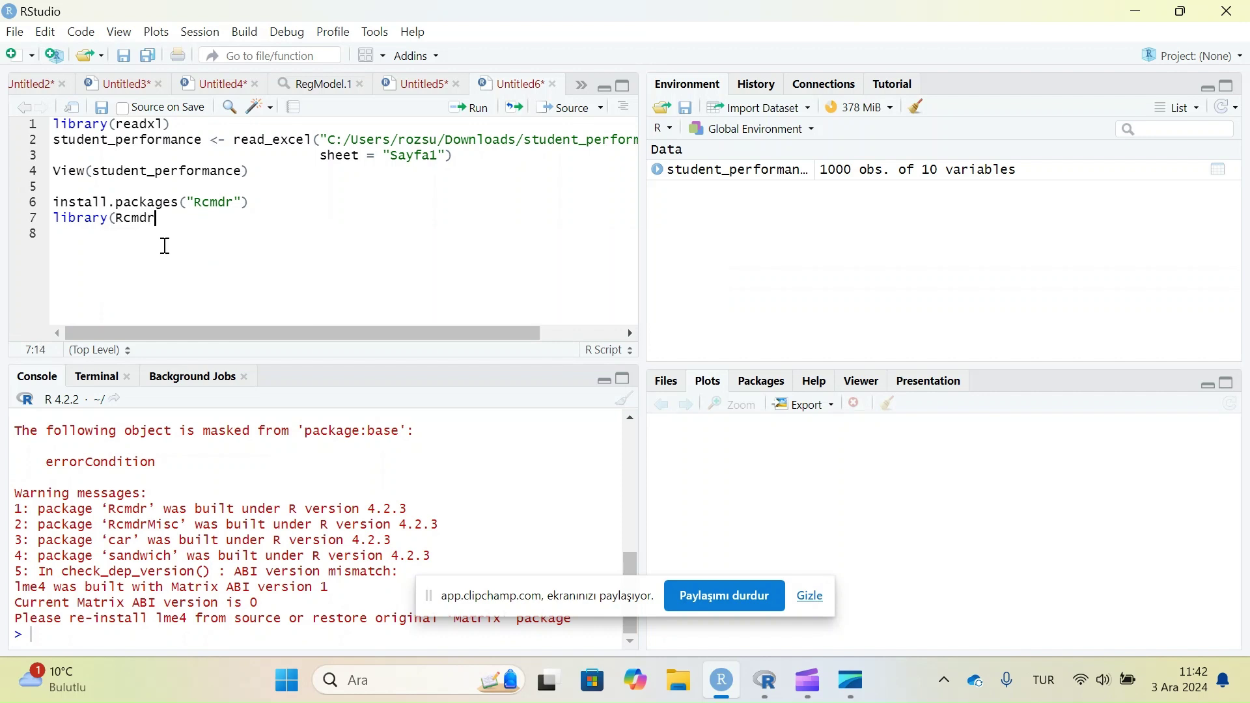
pyautogui.write(')')
# Switch to the R Commander window to examine it, and return to the script in RStudio
pyautogui.click(762, 690)
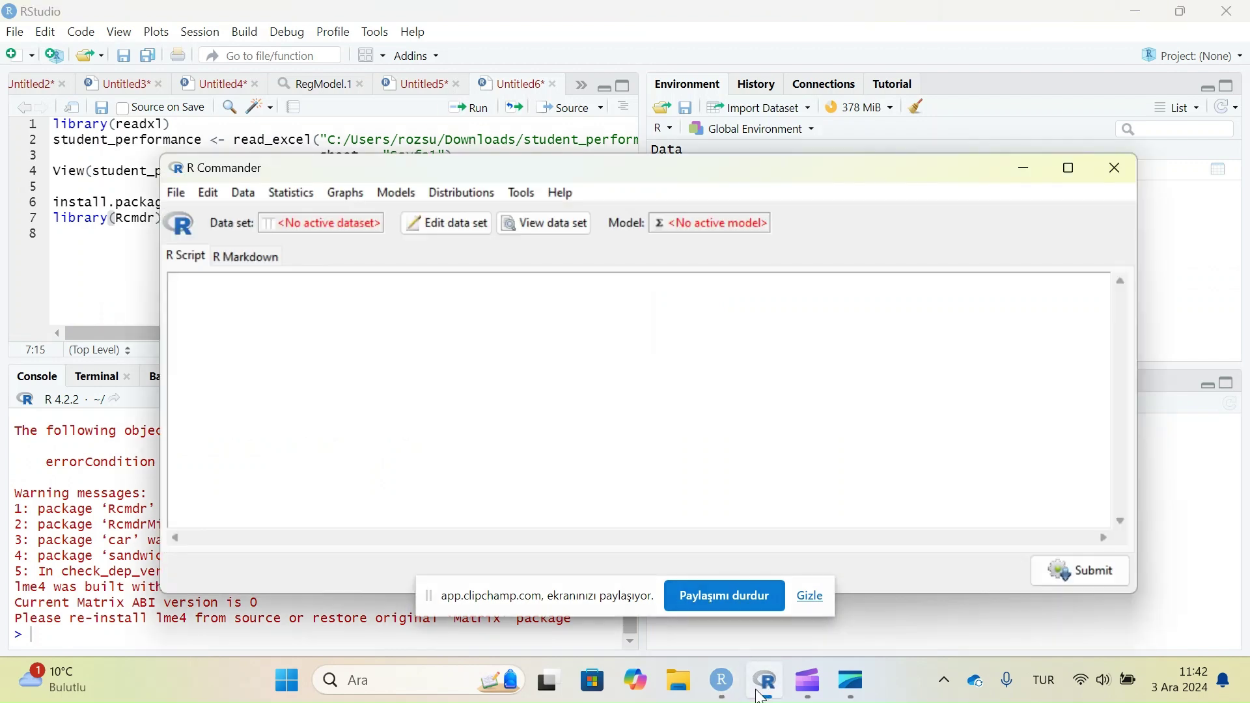
pyautogui.moveTo(672, 166); pyautogui.dragTo(646, 118)
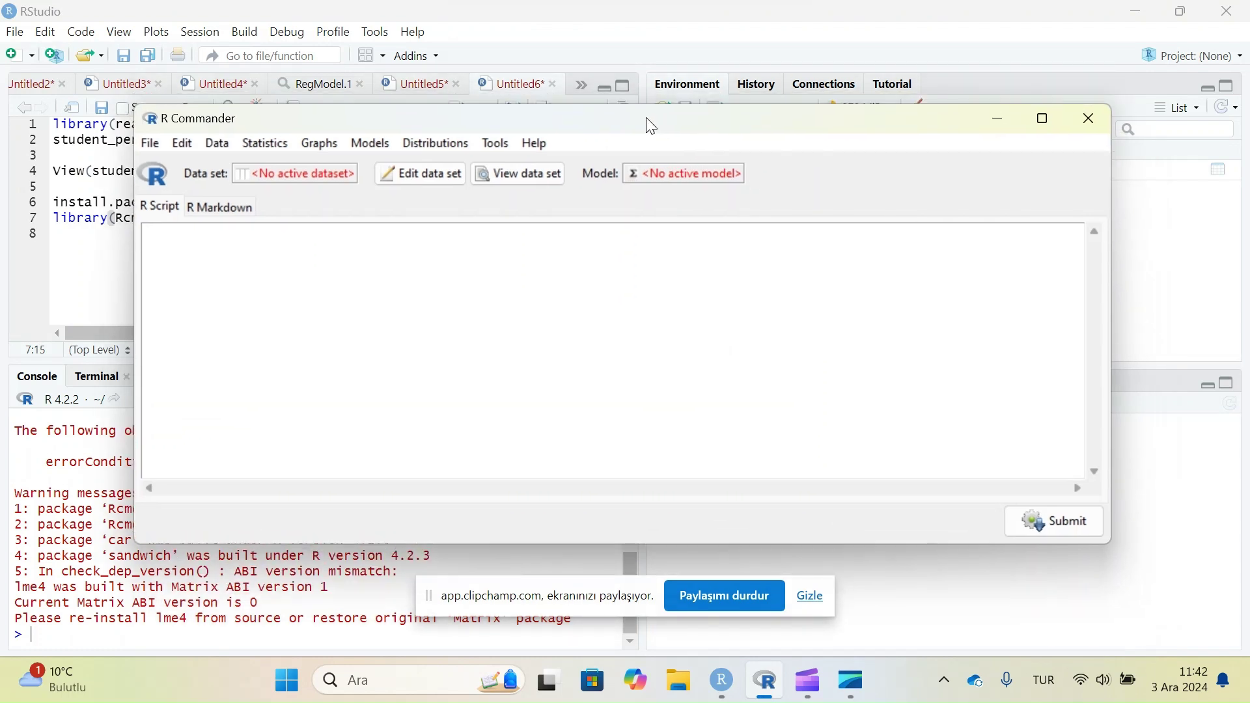
pyautogui.click(99, 239)
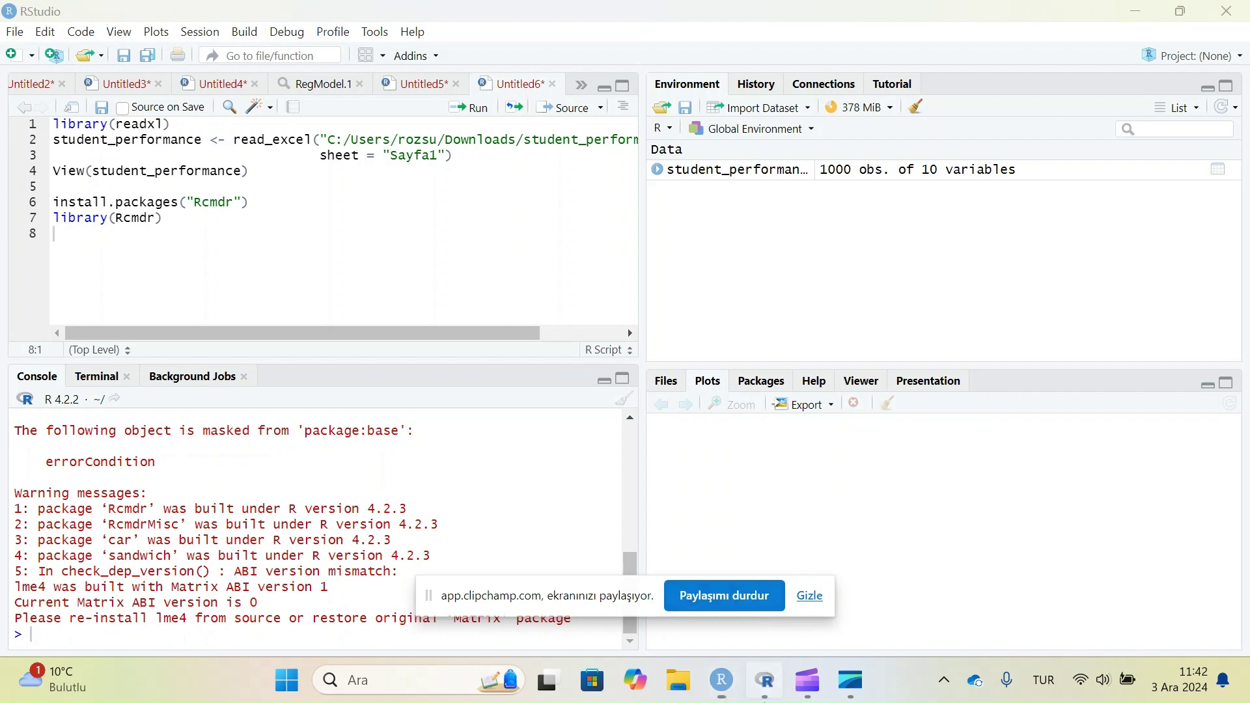
pyautogui.click(764, 680)
pyautogui.click(516, 266)
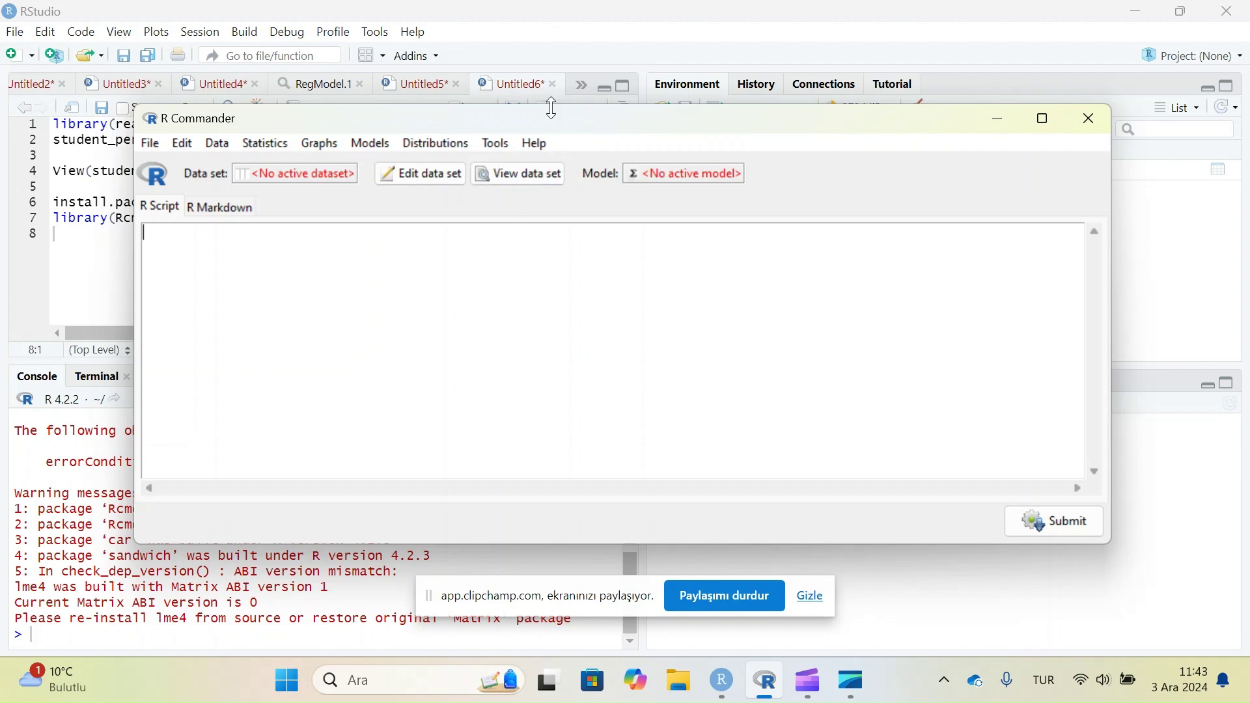
pyautogui.moveTo(551, 124); pyautogui.dragTo(587, 217)
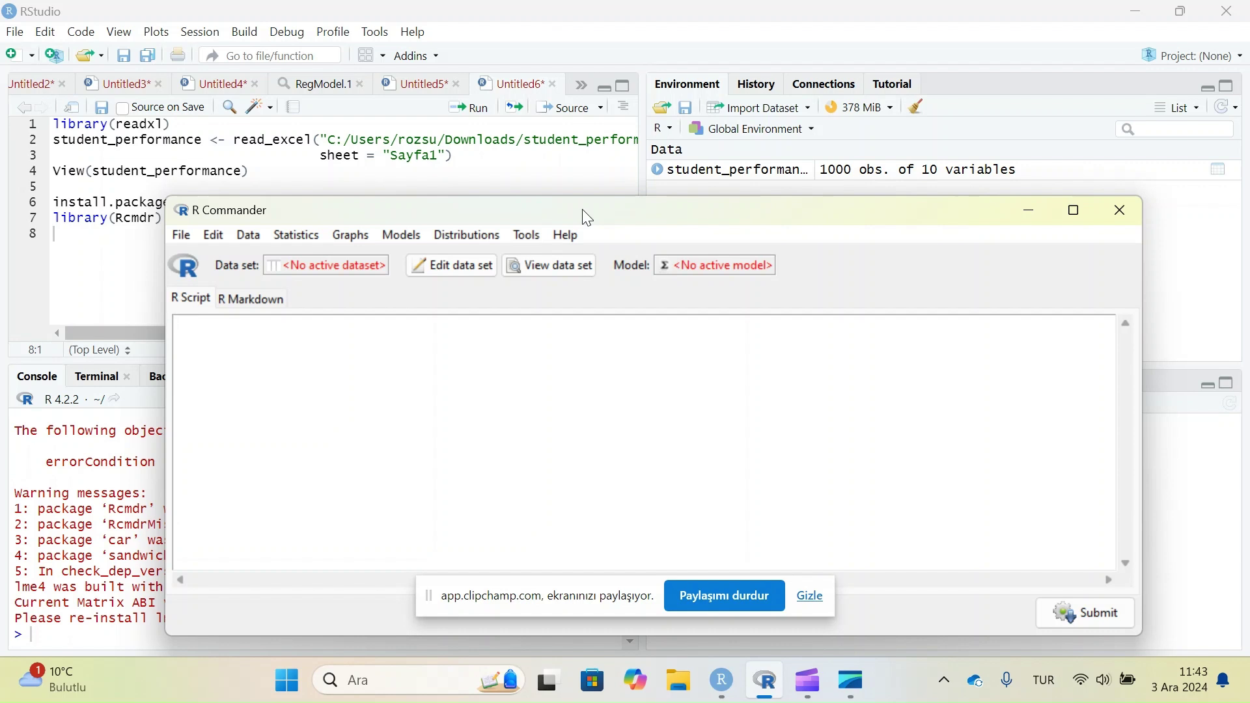
pyautogui.click(416, 317)
pyautogui.click(98, 282)
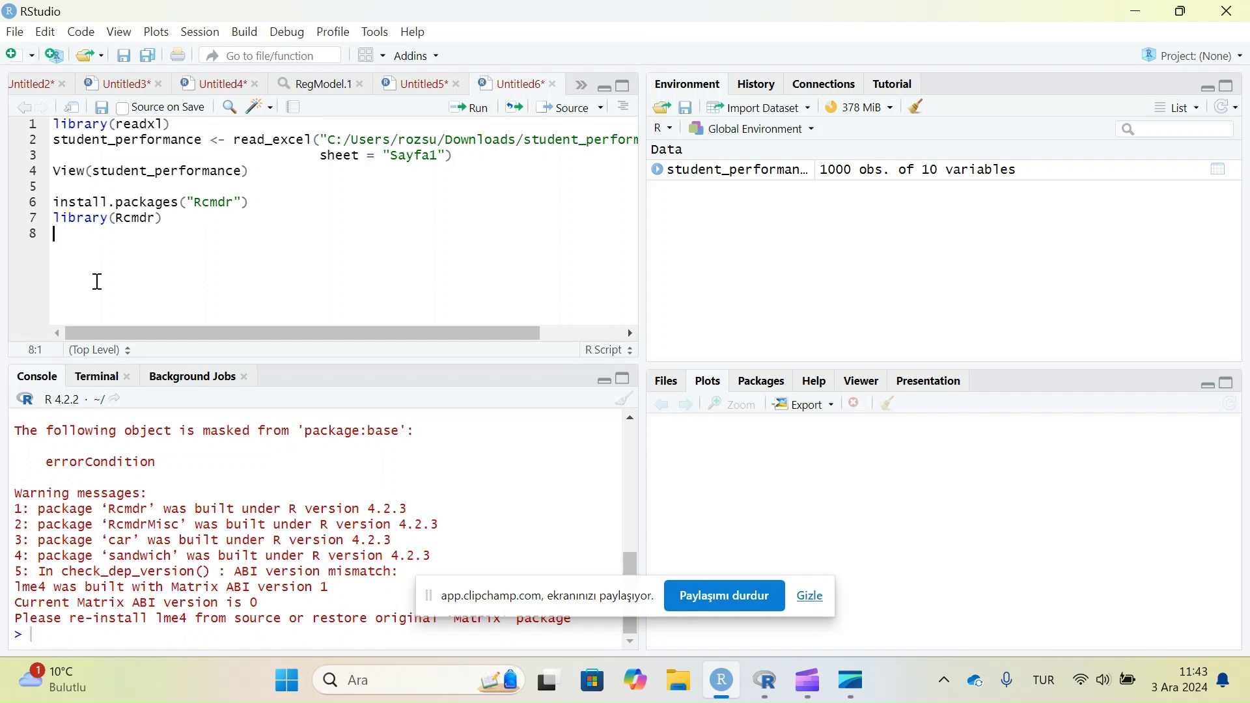
# Switch to R Commander and make student_performance the active data set
pyautogui.click(760, 673)
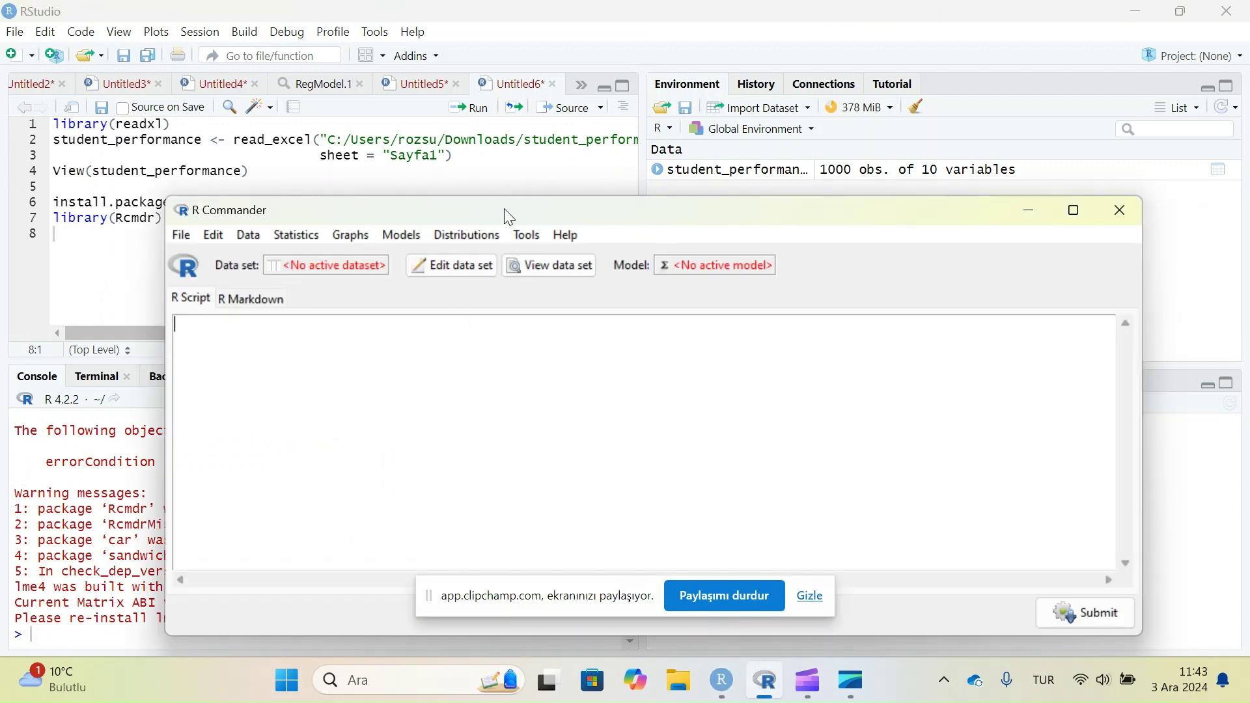
pyautogui.moveTo(505, 211); pyautogui.dragTo(524, 139)
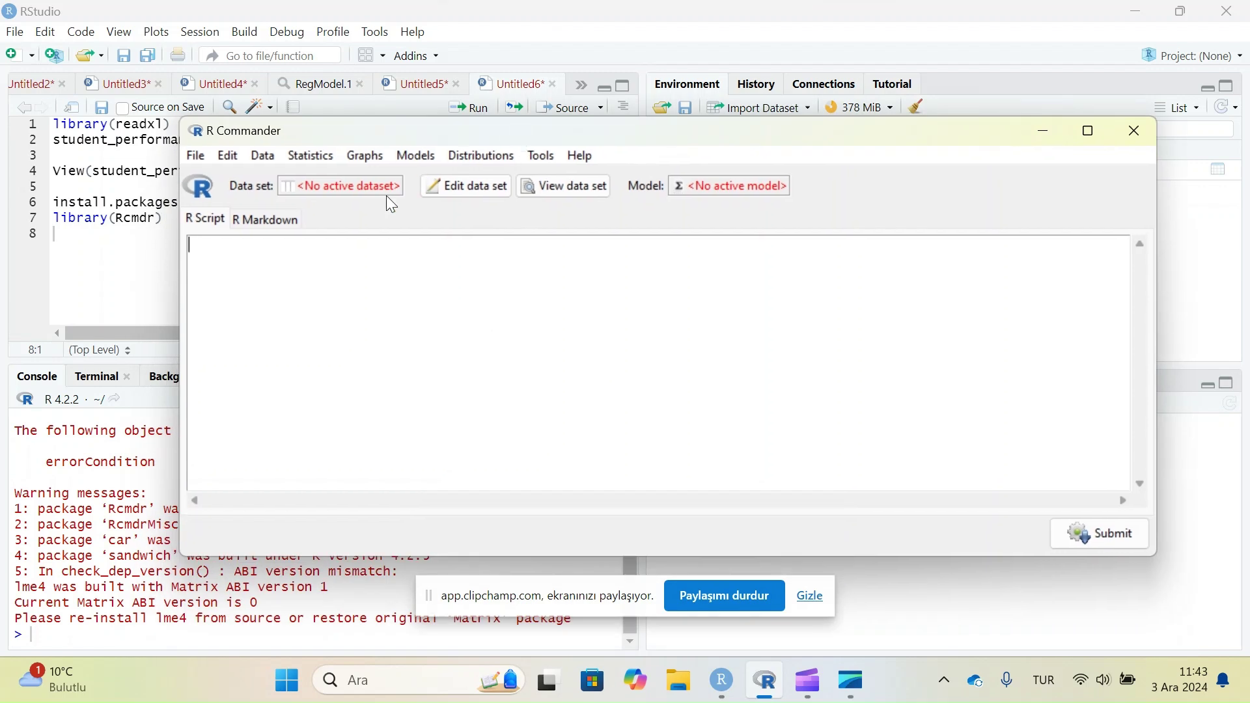
pyautogui.click(349, 189)
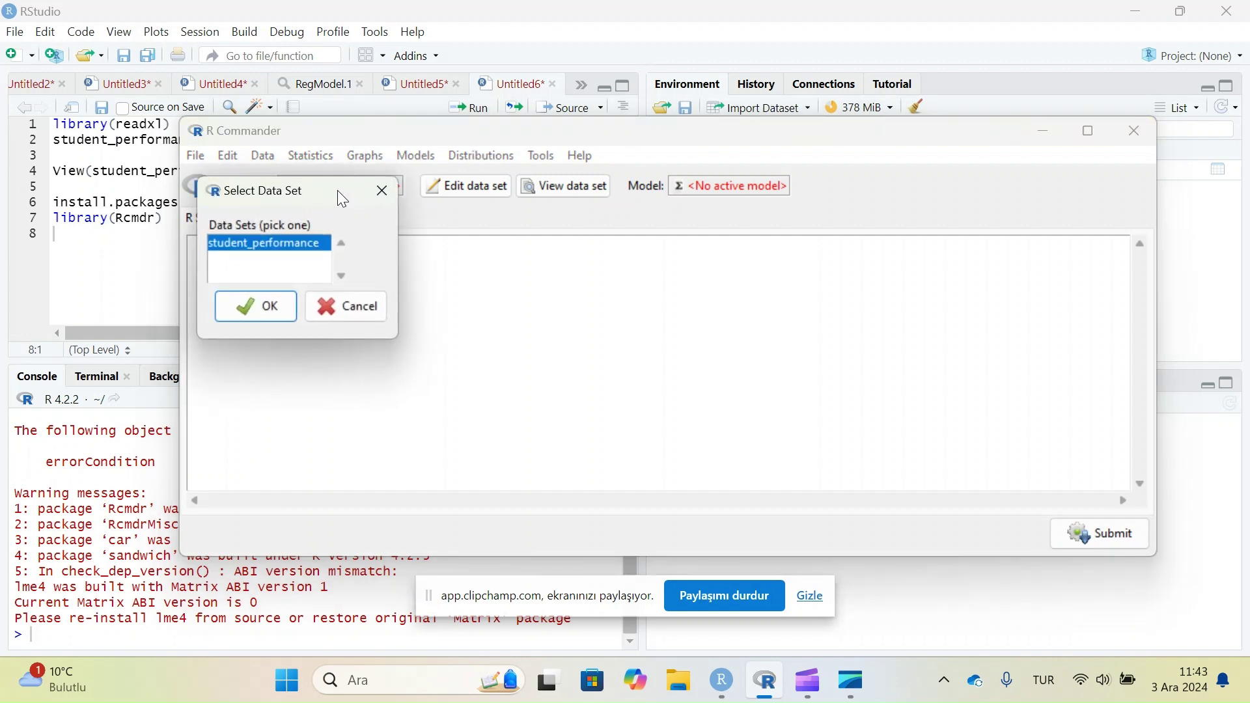
pyautogui.moveTo(325, 189); pyautogui.dragTo(338, 255)
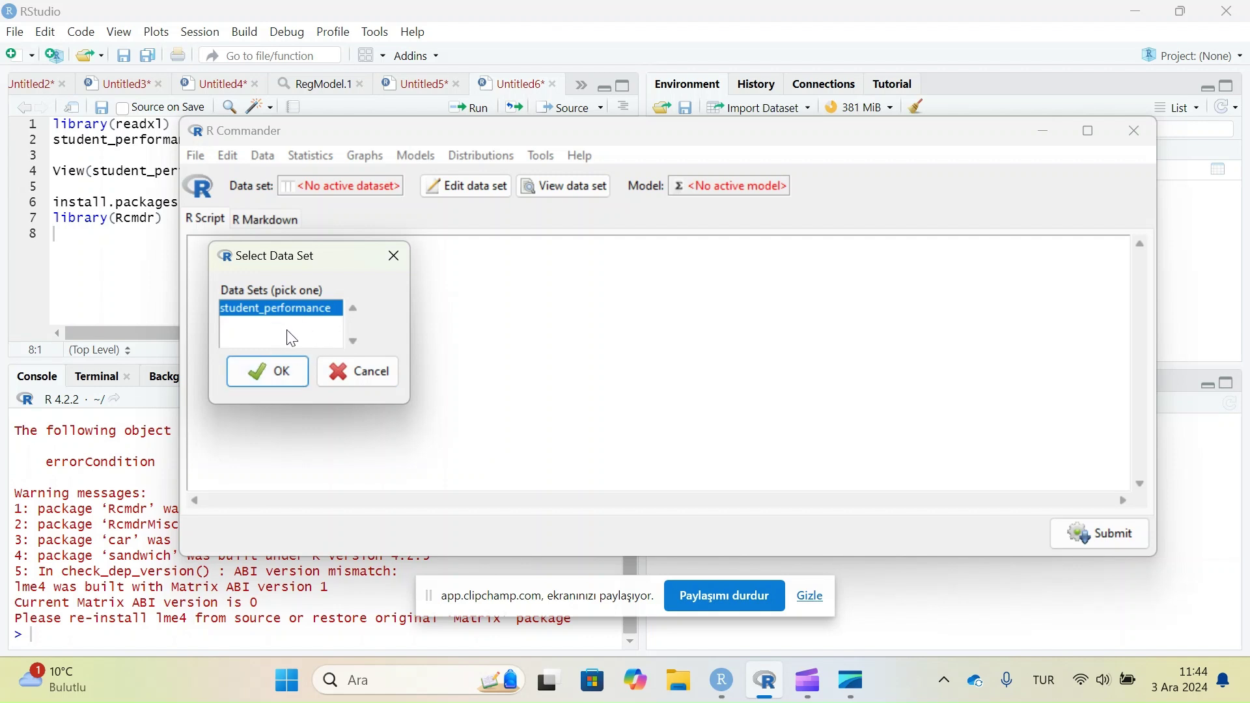
pyautogui.click(270, 375)
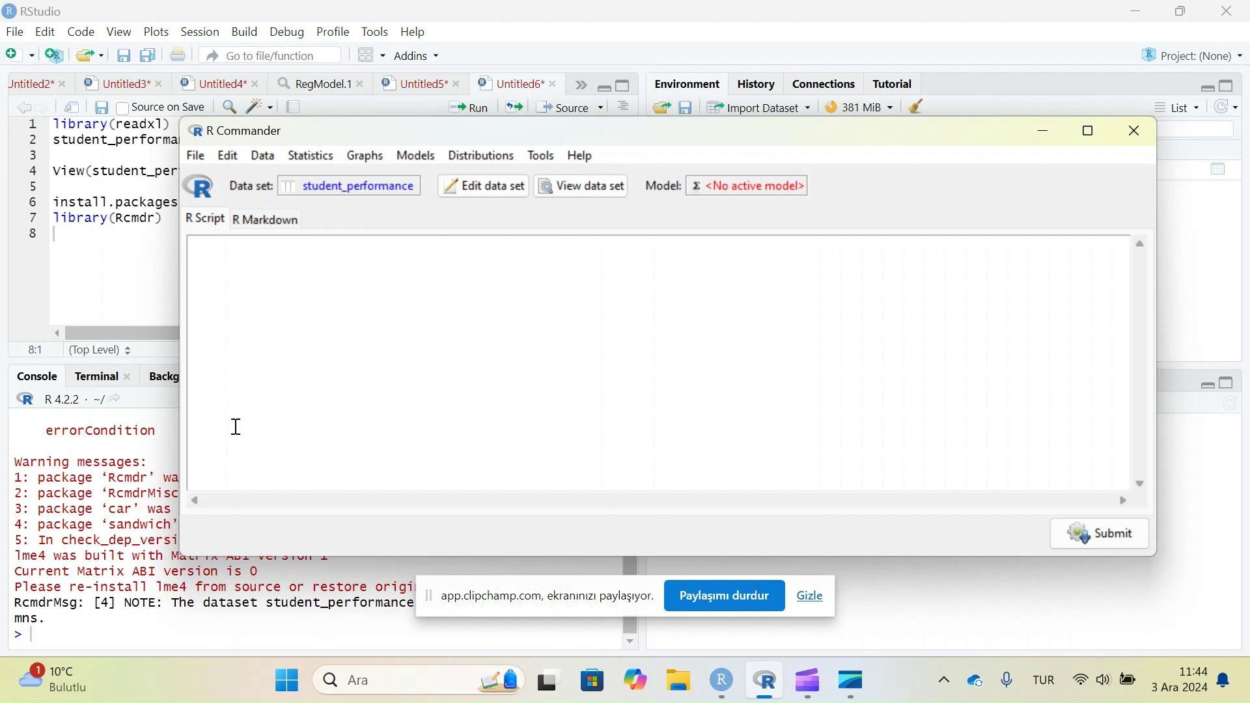
# Switch to RStudio, add str(student_performance) on line 8 of the script and run it to show the data structure
pyautogui.click(104, 249)
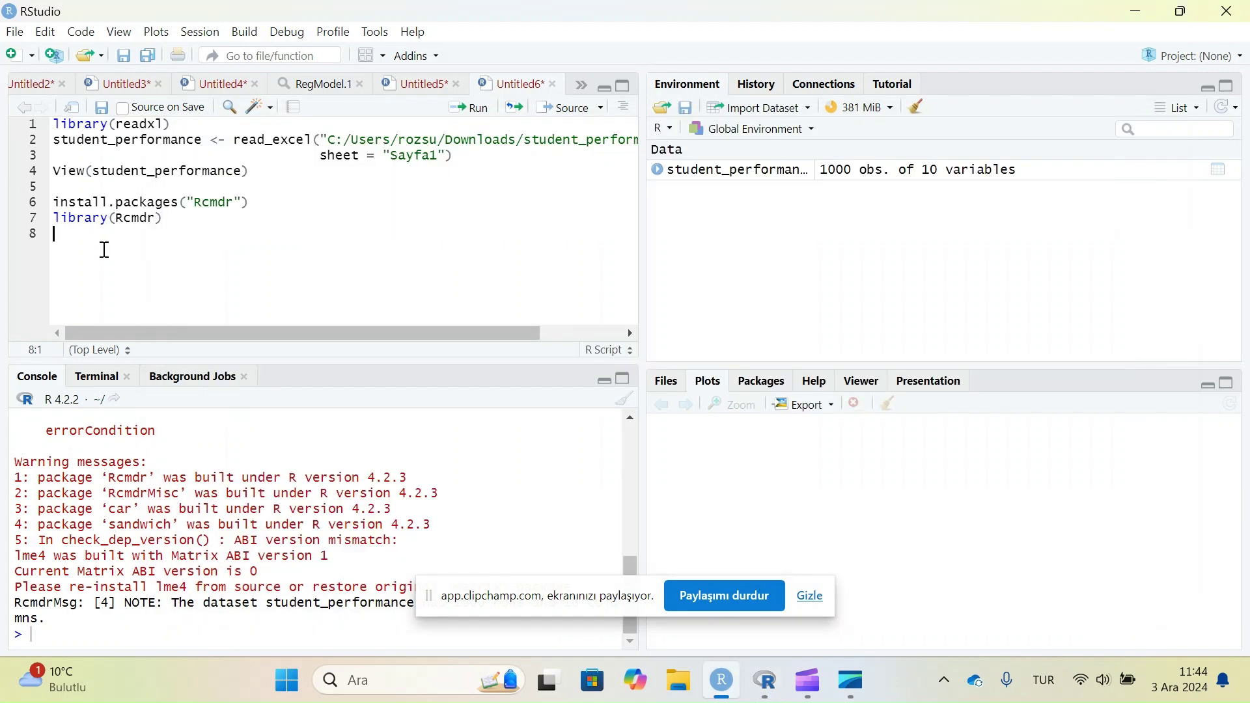
pyautogui.write('str')
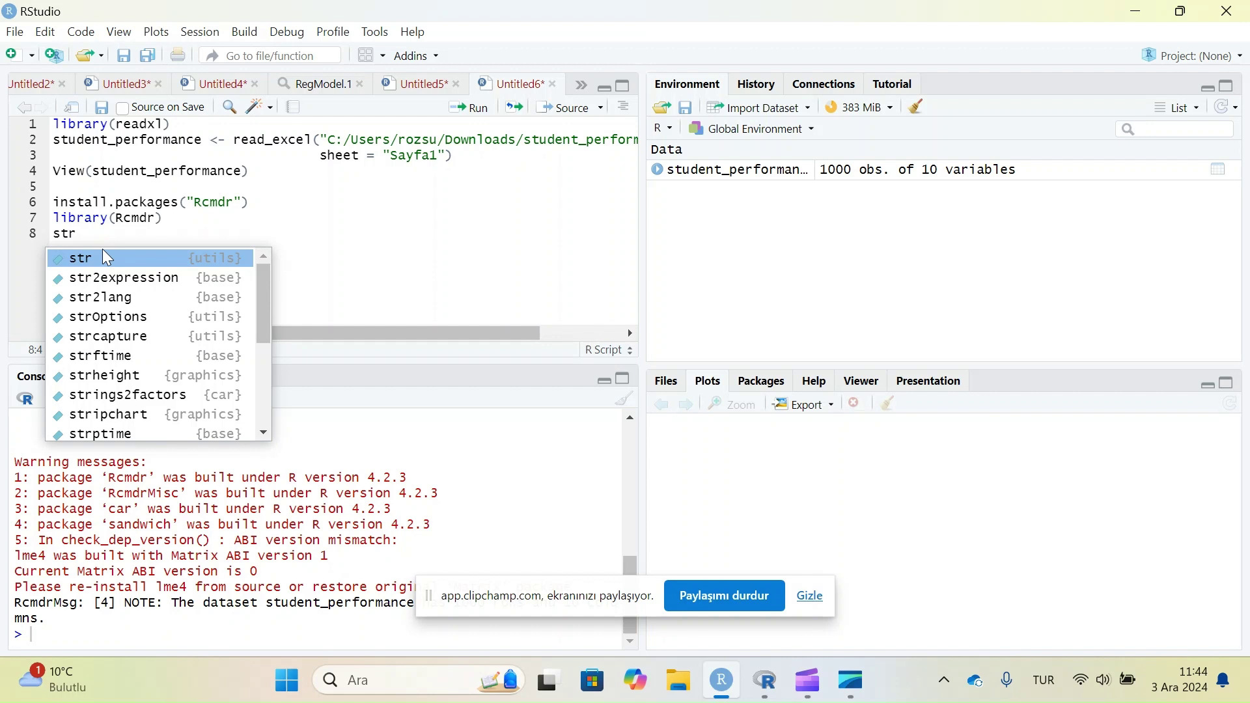
pyautogui.write('(stu')
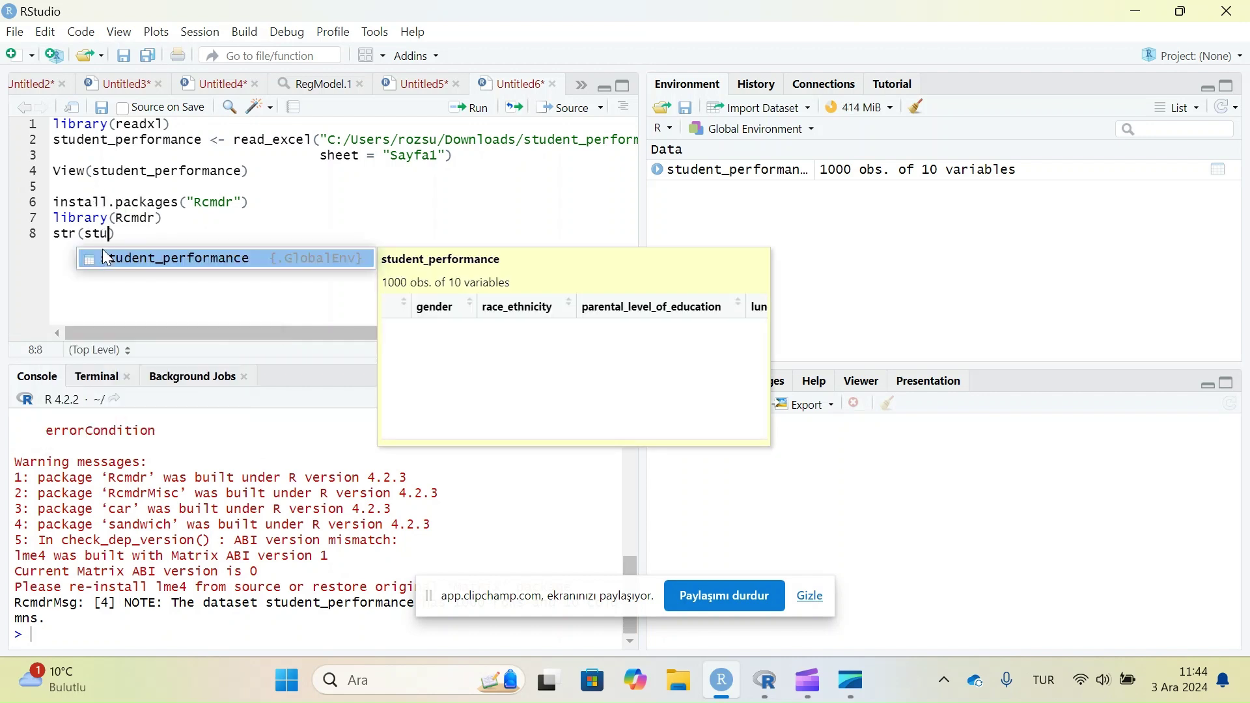
pyautogui.click(105, 251)
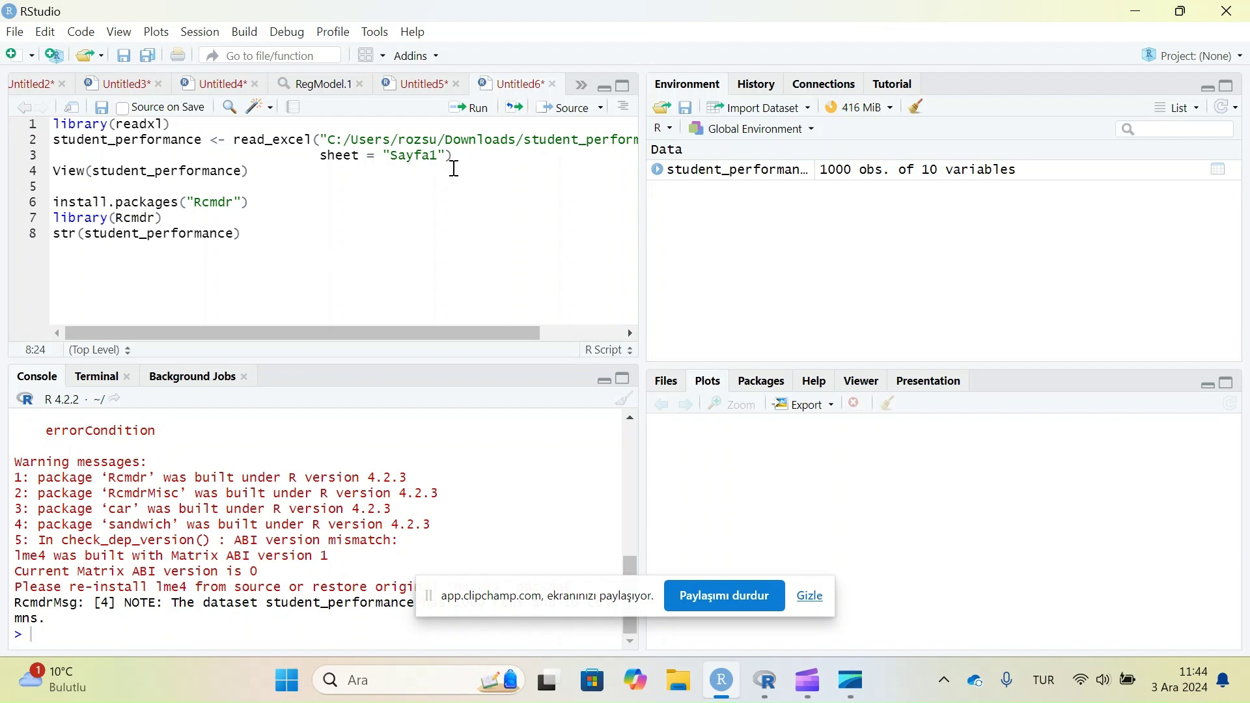
pyautogui.click(470, 109)
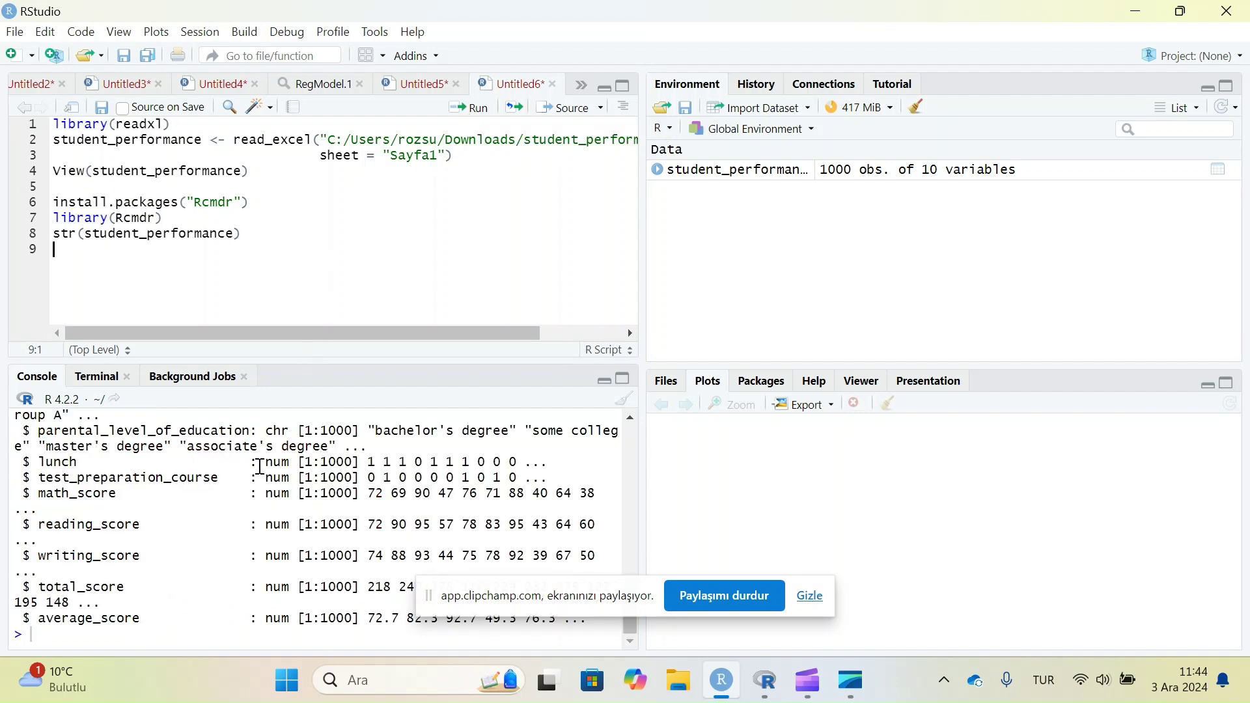
pyautogui.scroll(2, 260, 466)
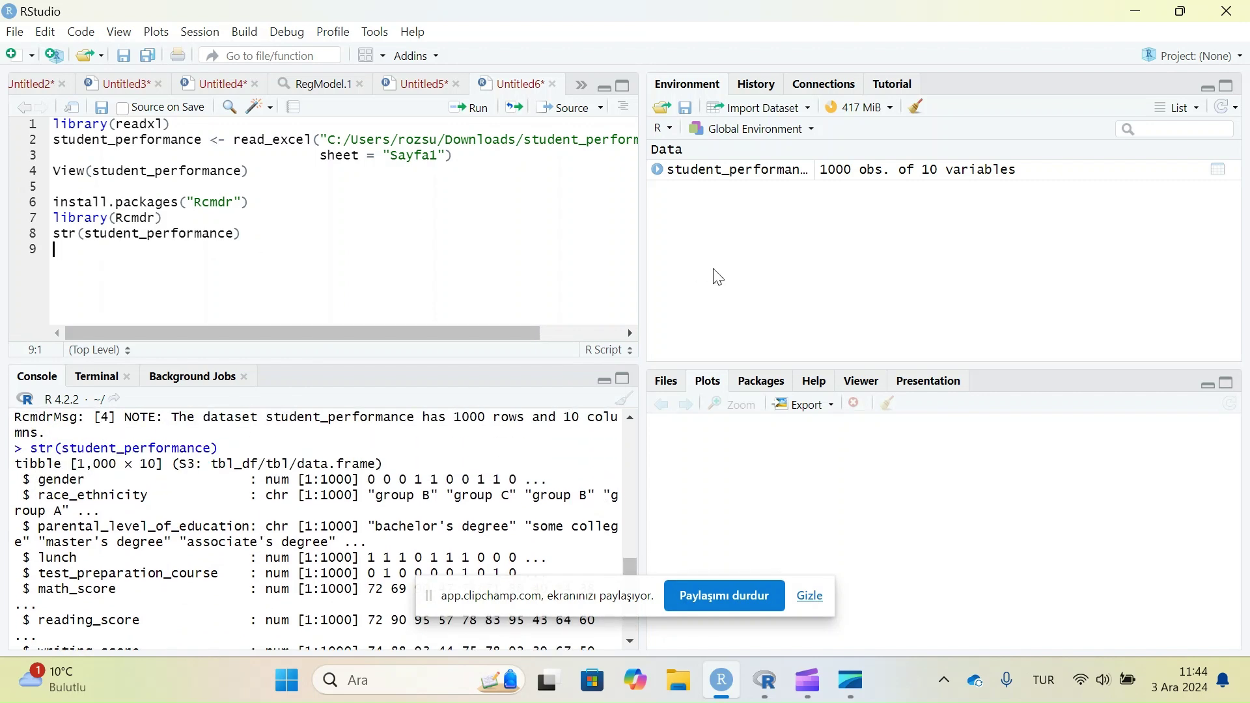
# View the student_performance data table to examine its columns, and review the variable types in the console's str output
pyautogui.click(721, 174)
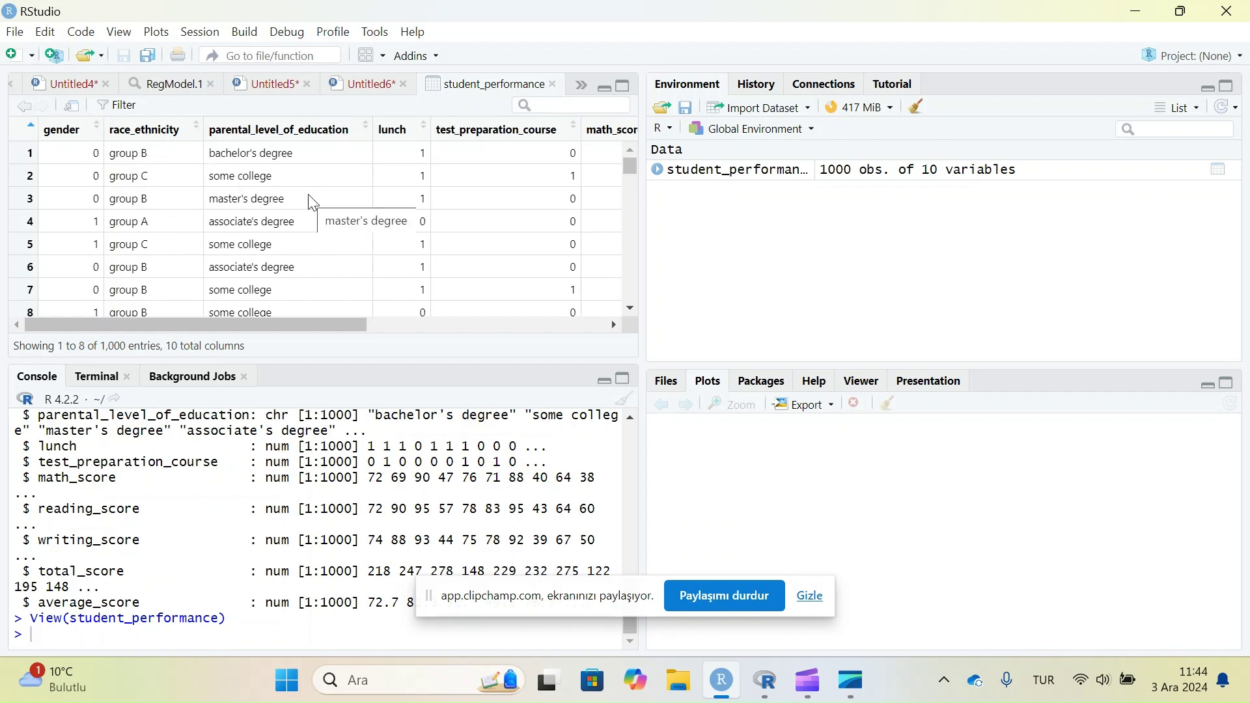
pyautogui.moveTo(322, 318); pyautogui.dragTo(401, 323)
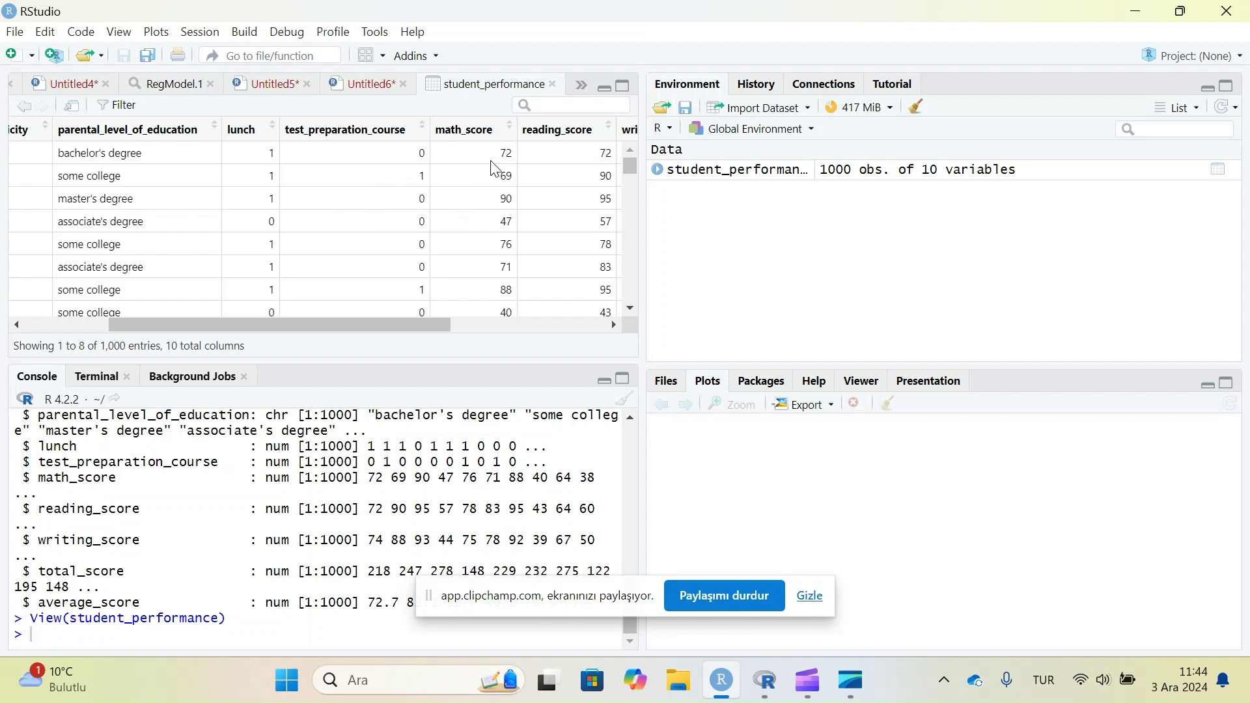
pyautogui.moveTo(391, 330); pyautogui.dragTo(273, 362)
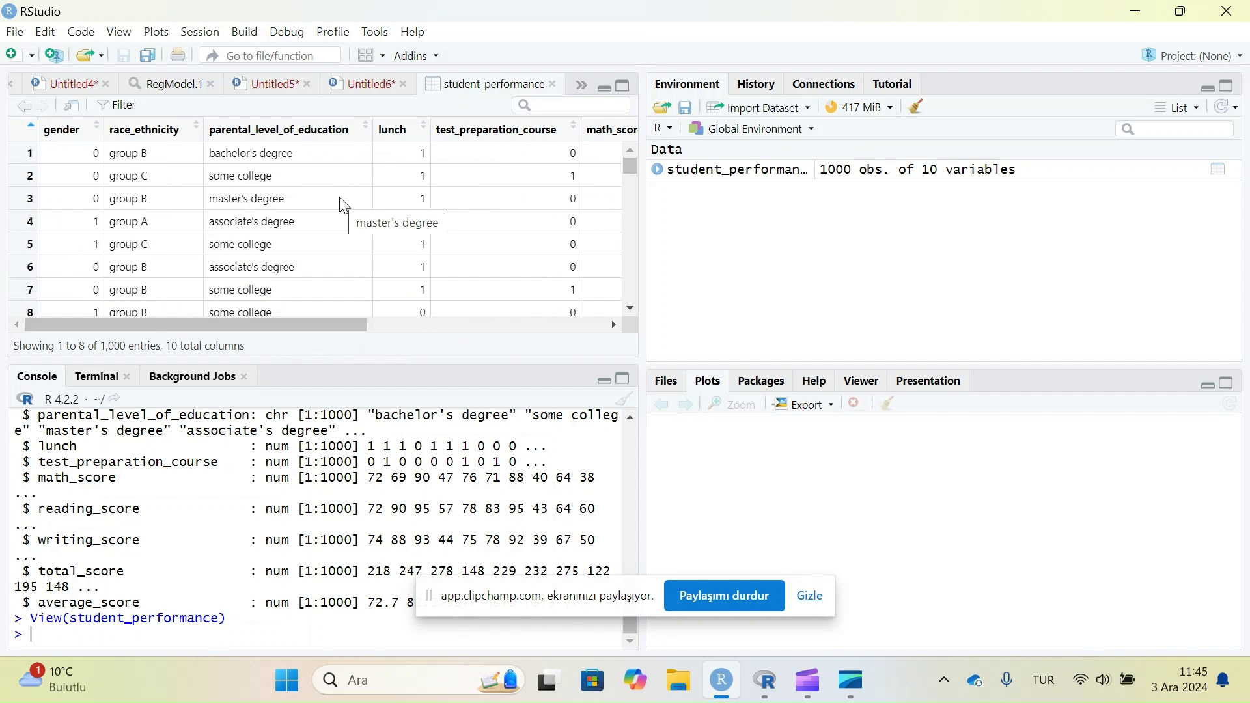
pyautogui.click(368, 86)
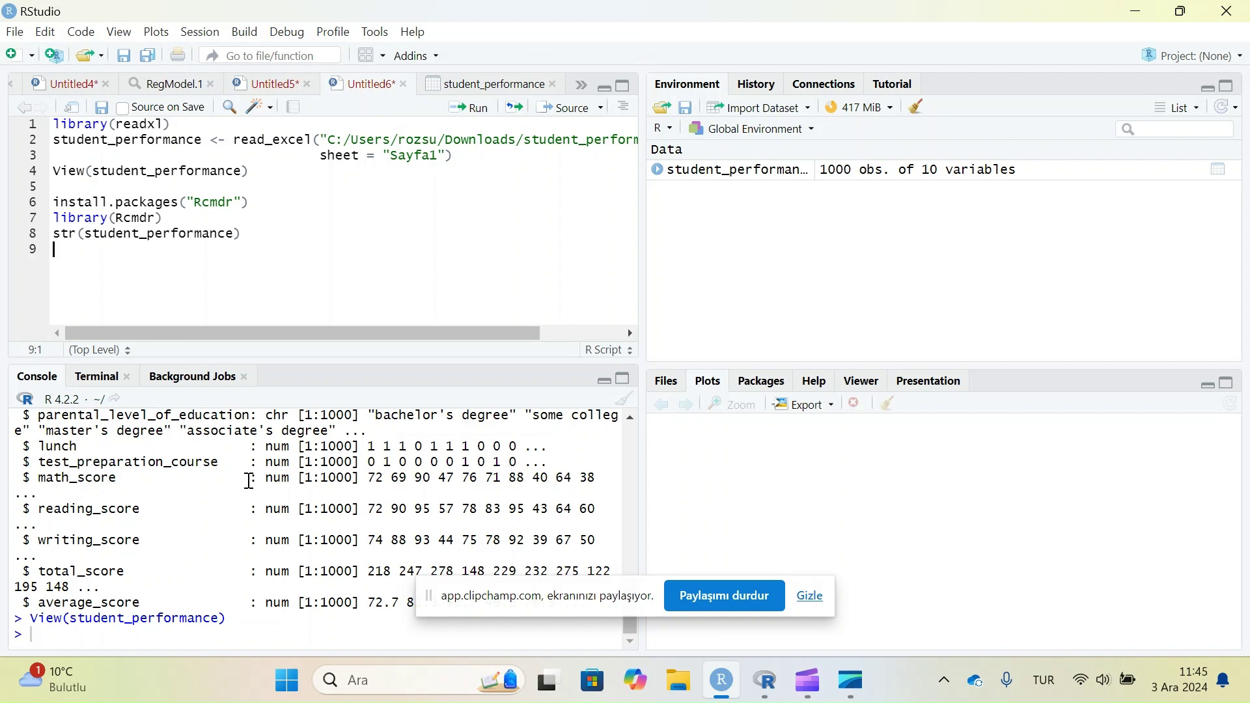
pyautogui.scroll(5, 250, 481)
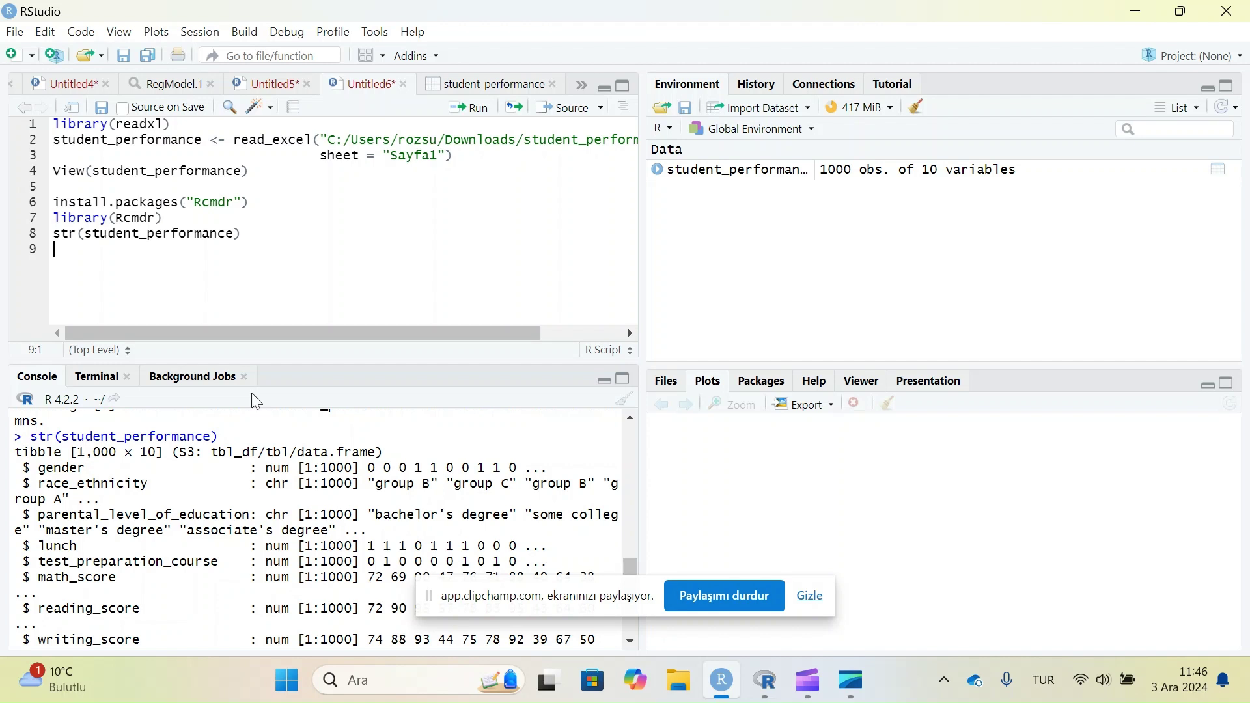
pyautogui.scroll(-3, 209, 538)
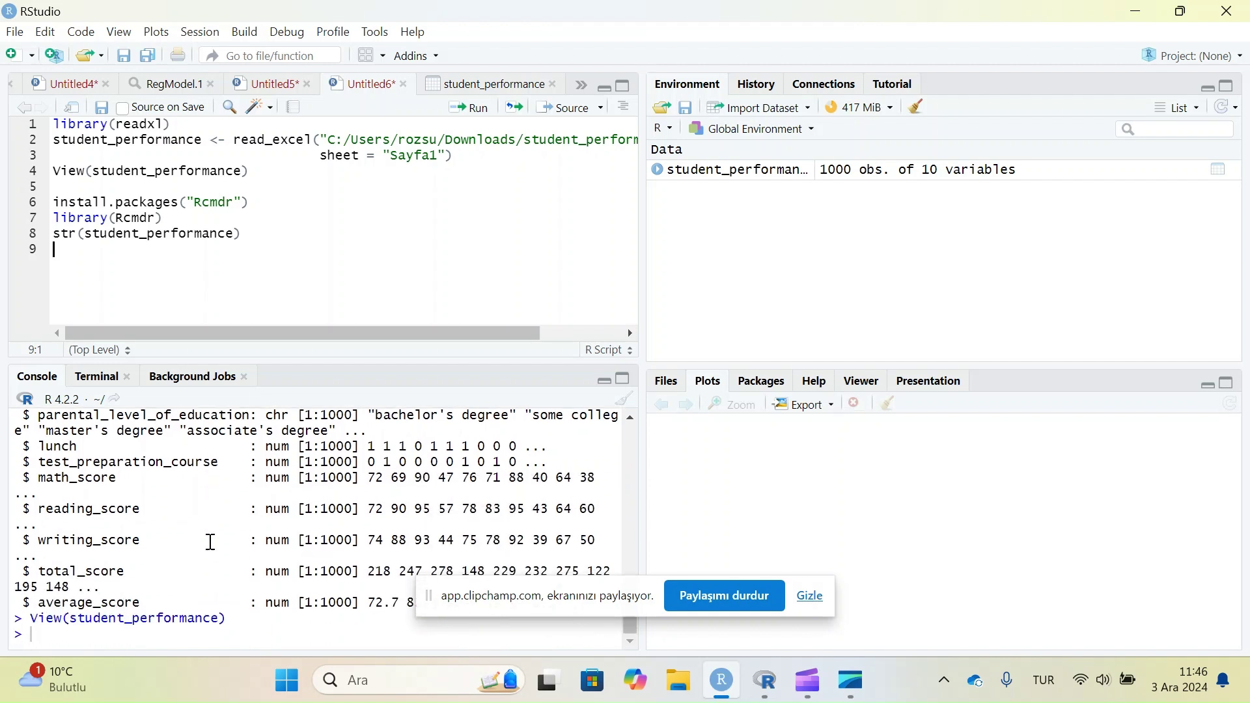
pyautogui.scroll(2, 211, 542)
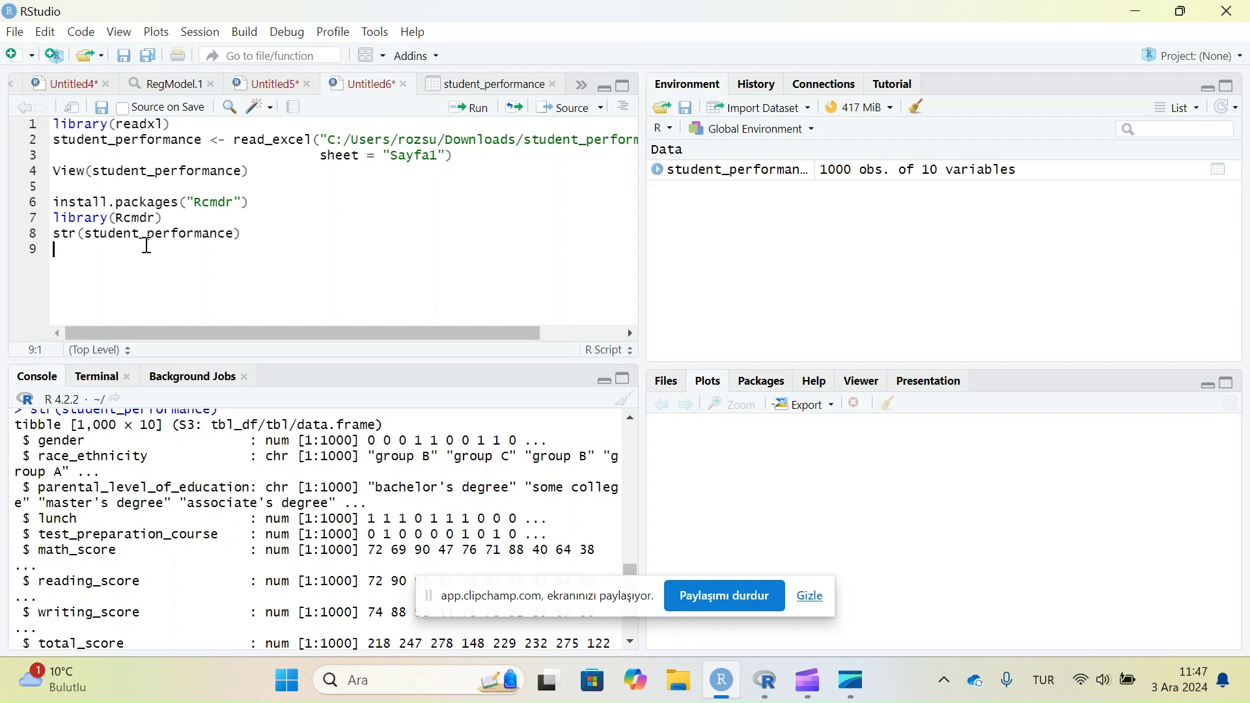
# Write student_performance$gender=as.factor(student_performance$gender) on line 9 of the script to convert gender to a factor
pyautogui.write('stu')
pyautogui.press('Return')
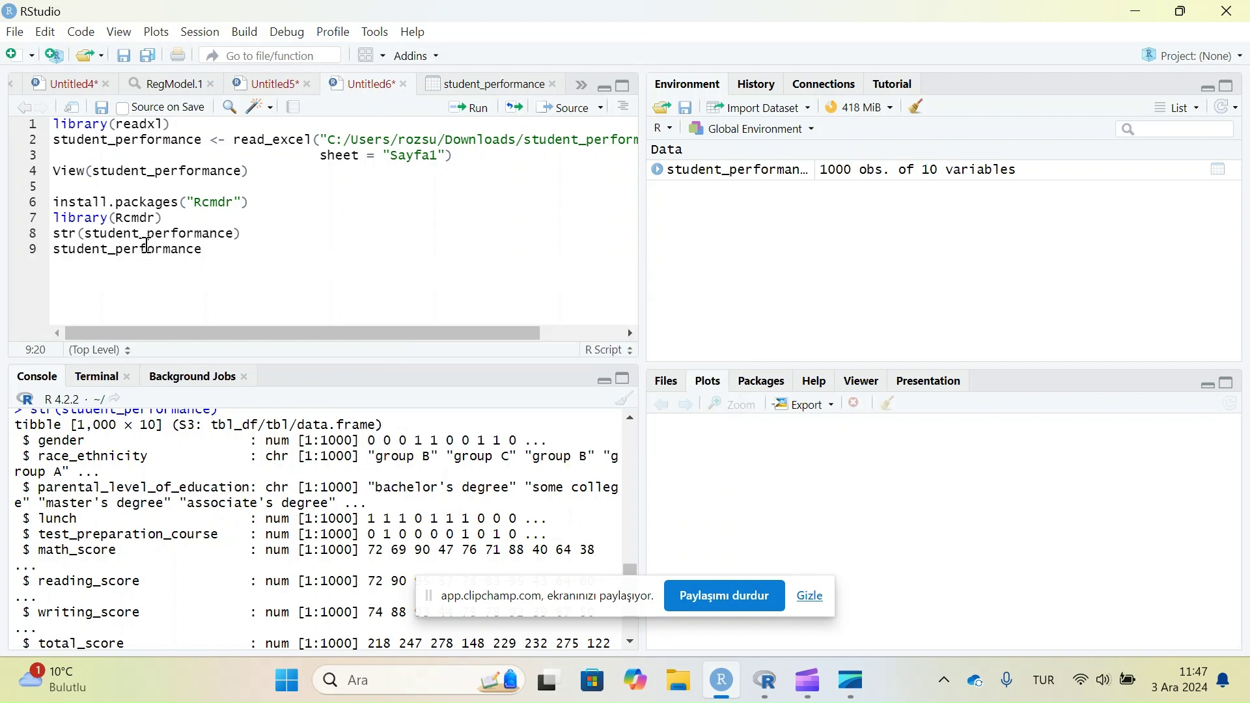
pyautogui.write('$')
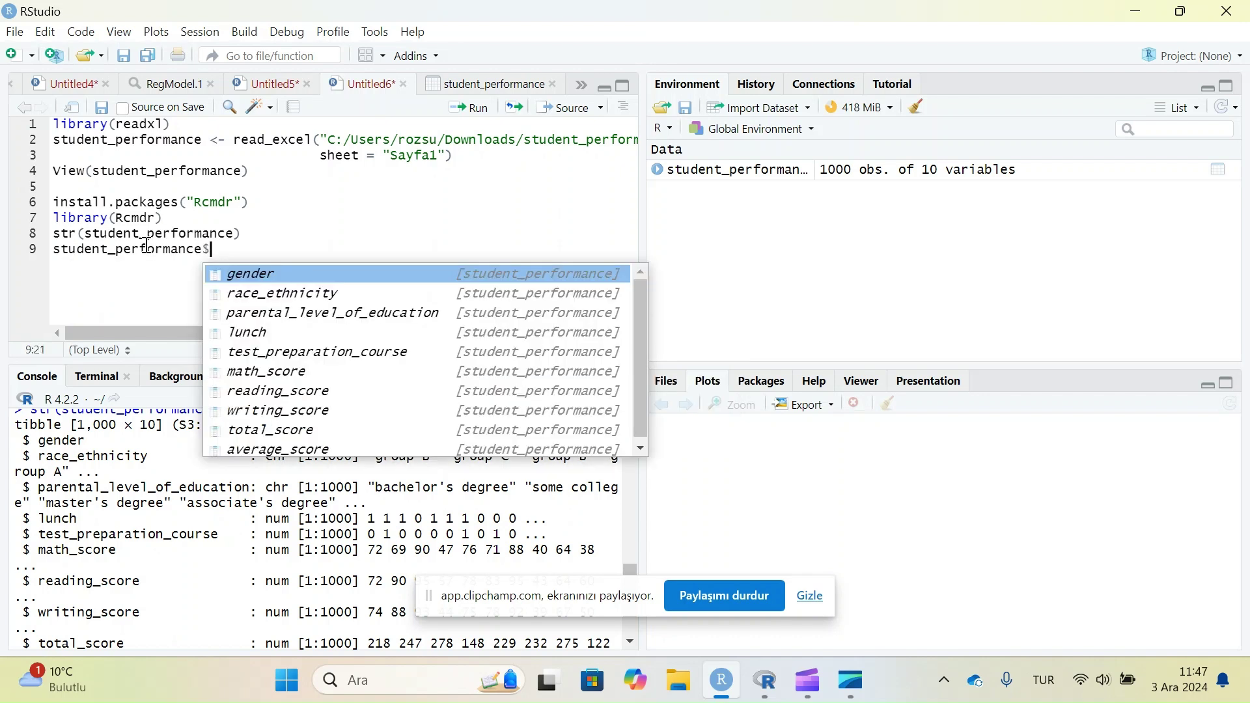
pyautogui.click(238, 268)
pyautogui.write('=')
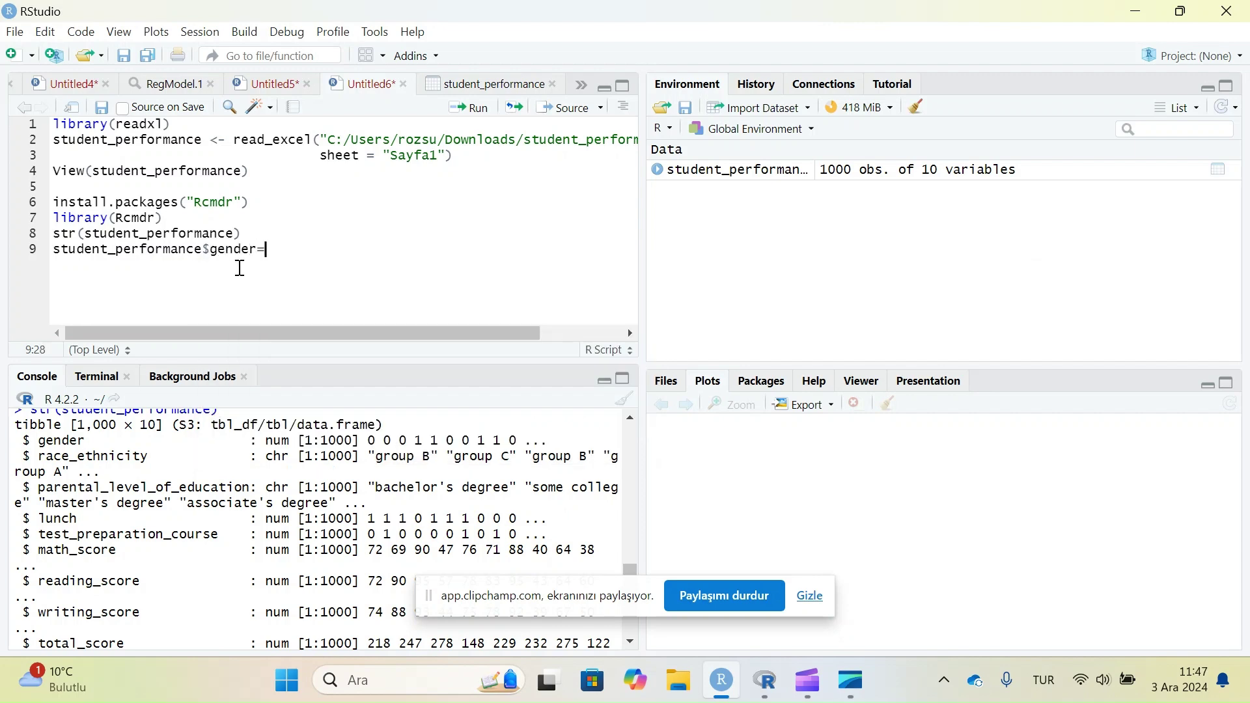
pyautogui.write('as.fa')
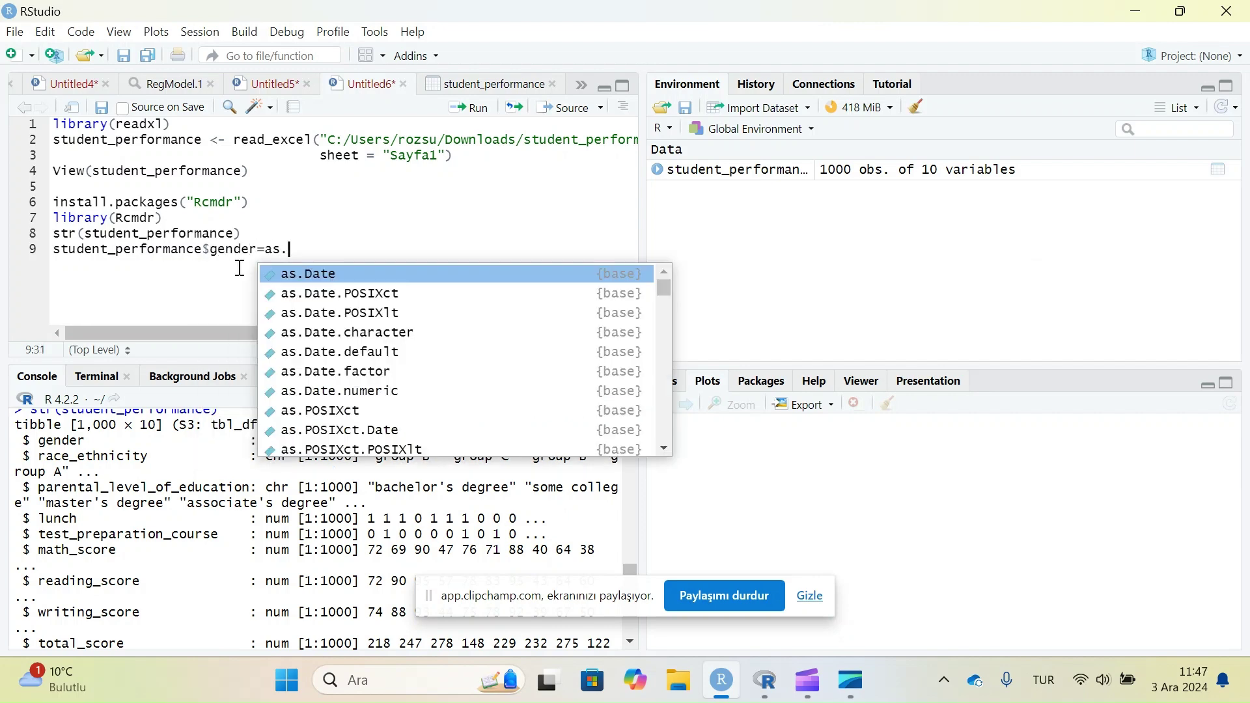
pyautogui.click(295, 271)
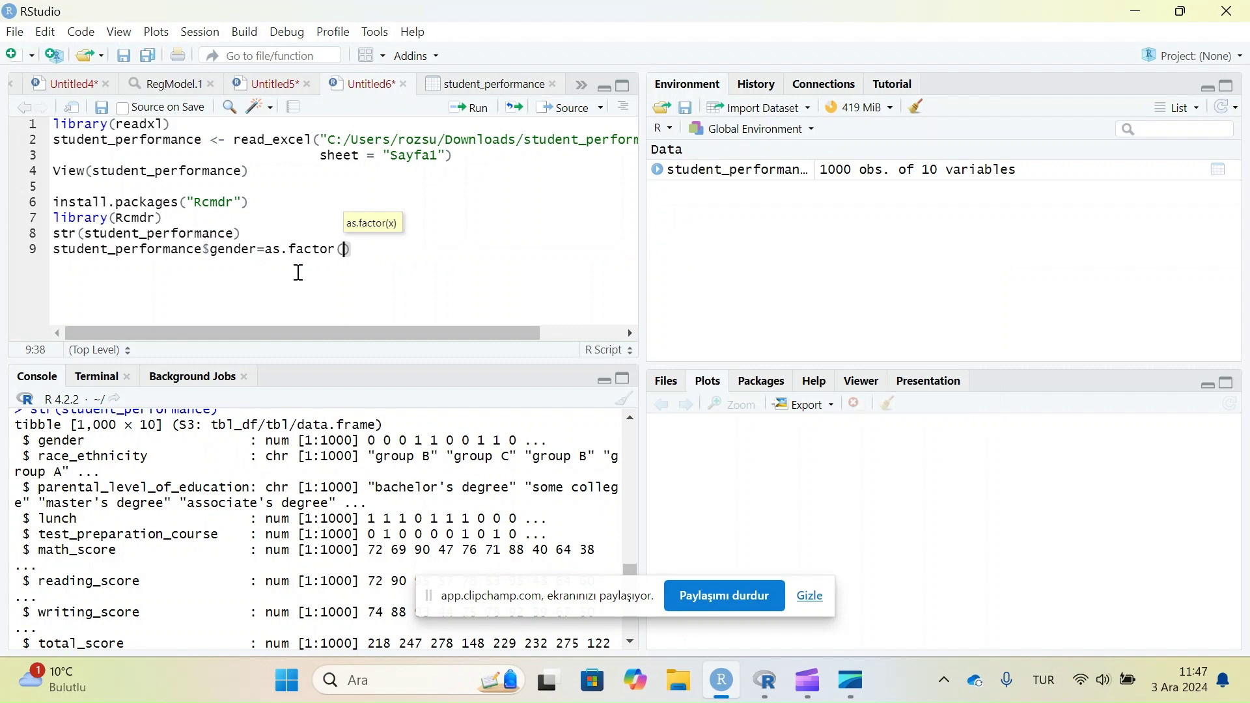
pyautogui.write('stu')
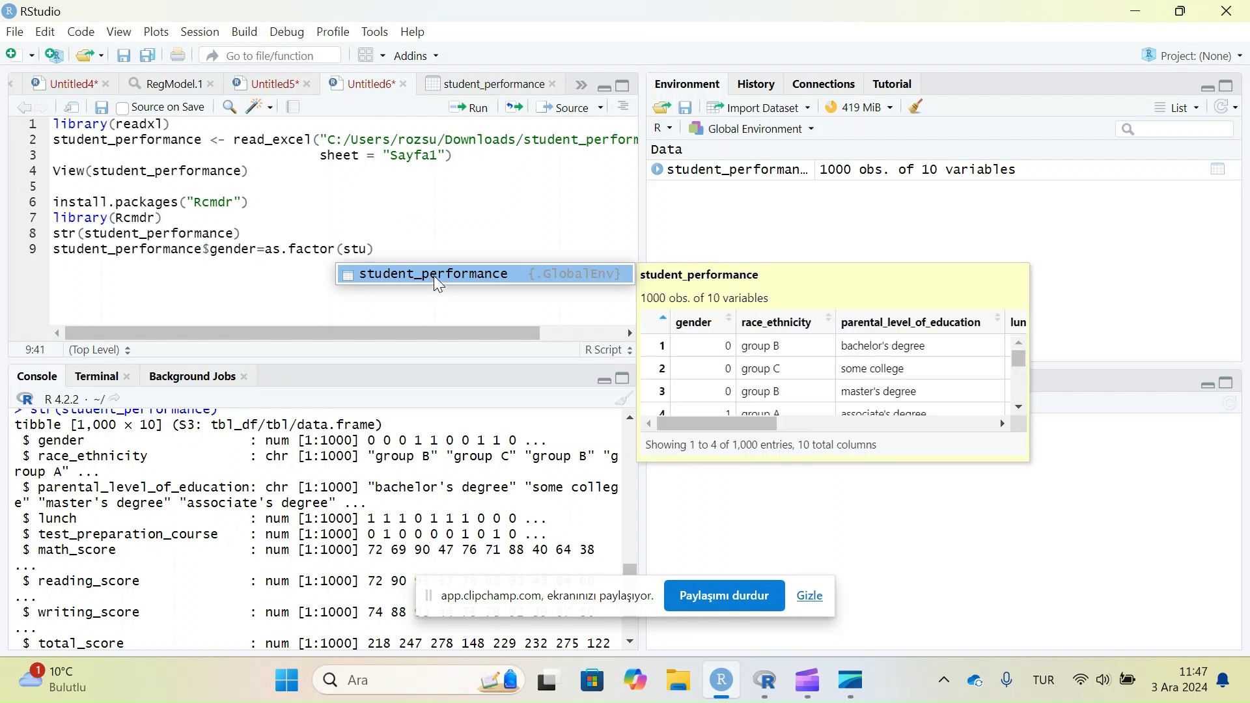
pyautogui.click(433, 276)
pyautogui.write('$')
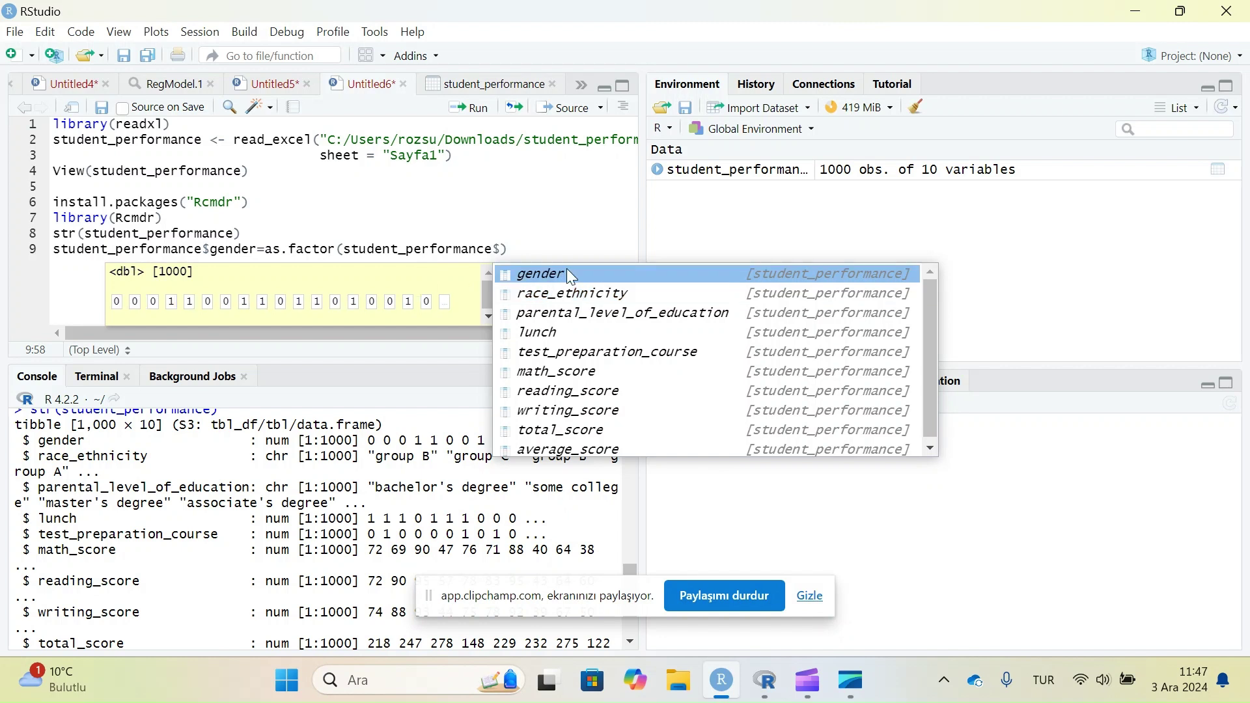
pyautogui.click(566, 269)
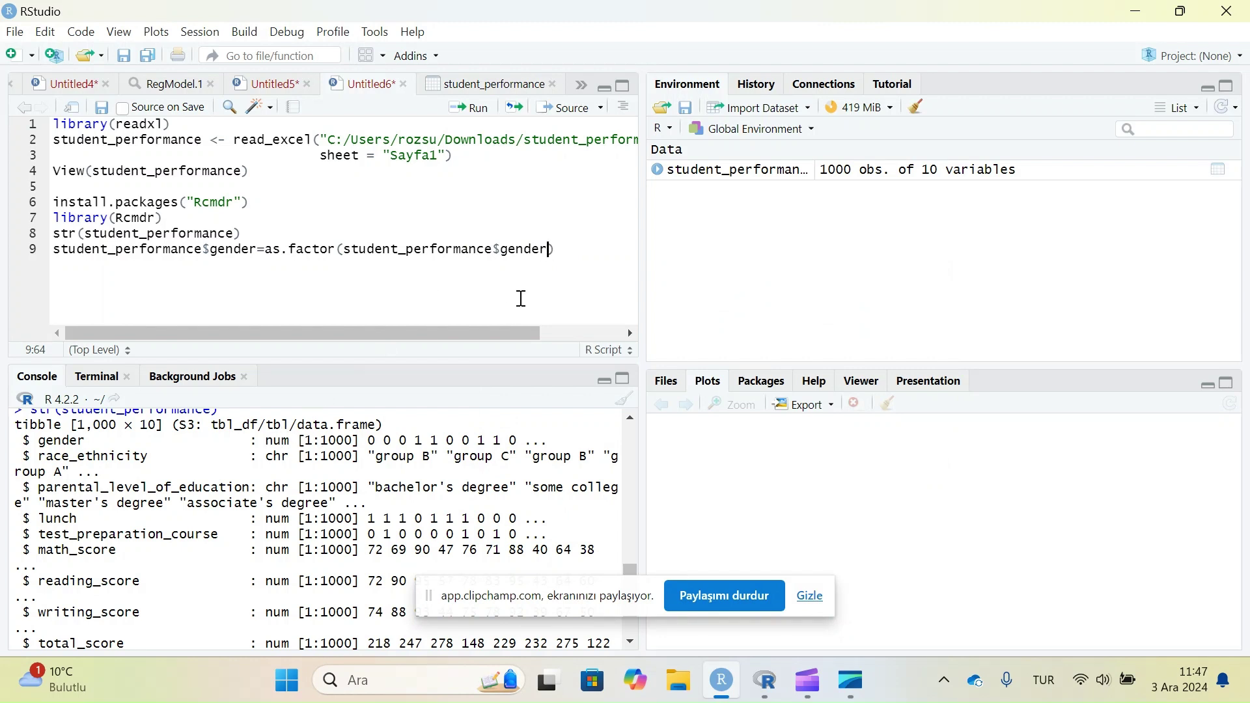
pyautogui.click(565, 248)
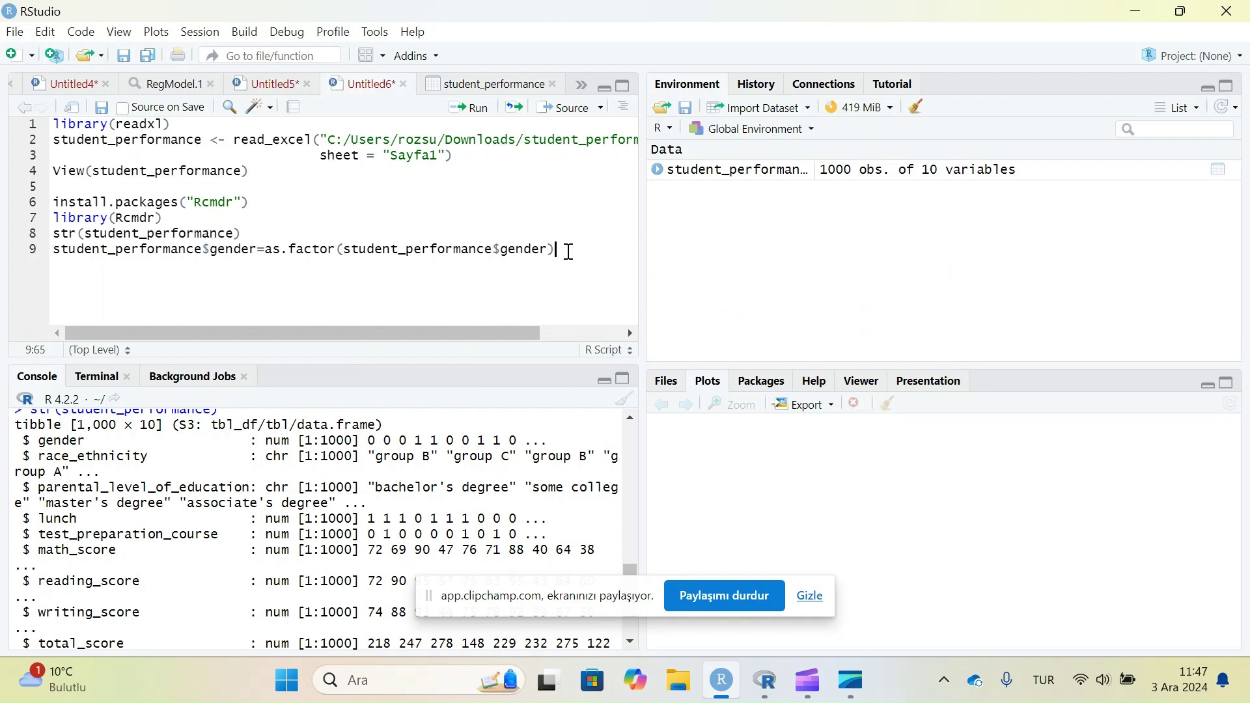
# Run the gender factor conversion on line 9, rerun str(student_performance), and check the gender variable's type in the console output
pyautogui.click(474, 108)
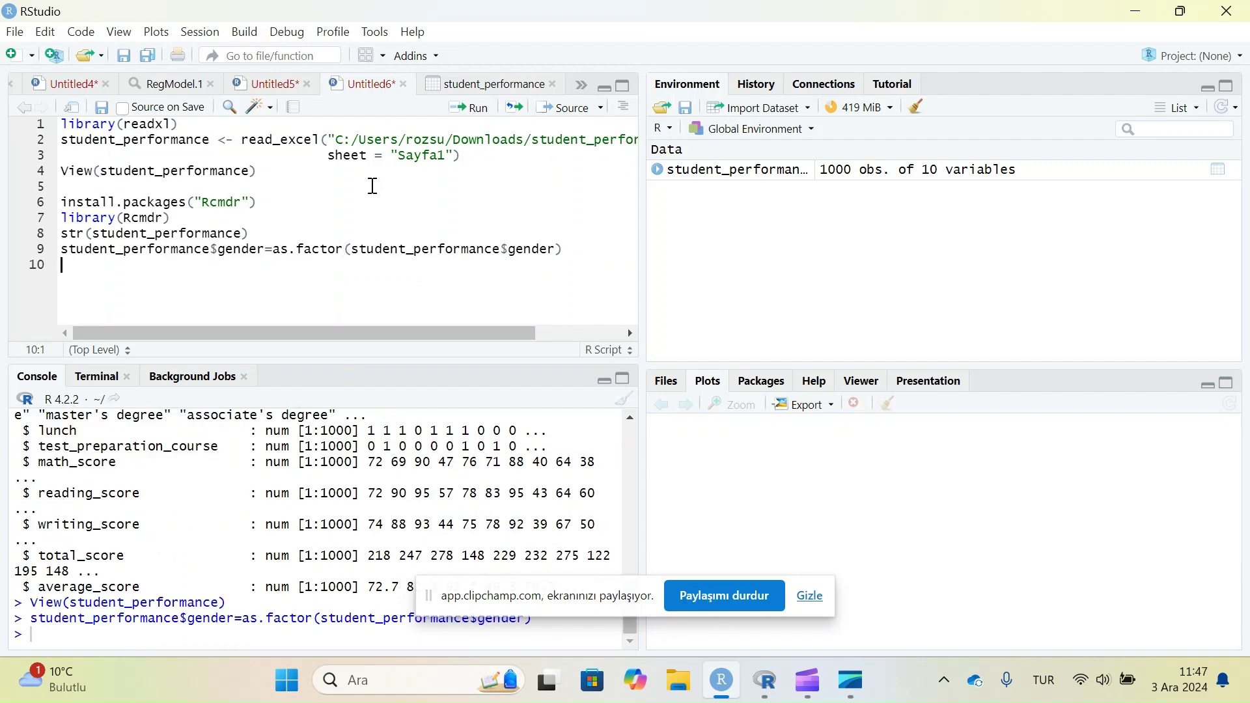
pyautogui.click(263, 229)
pyautogui.click(472, 116)
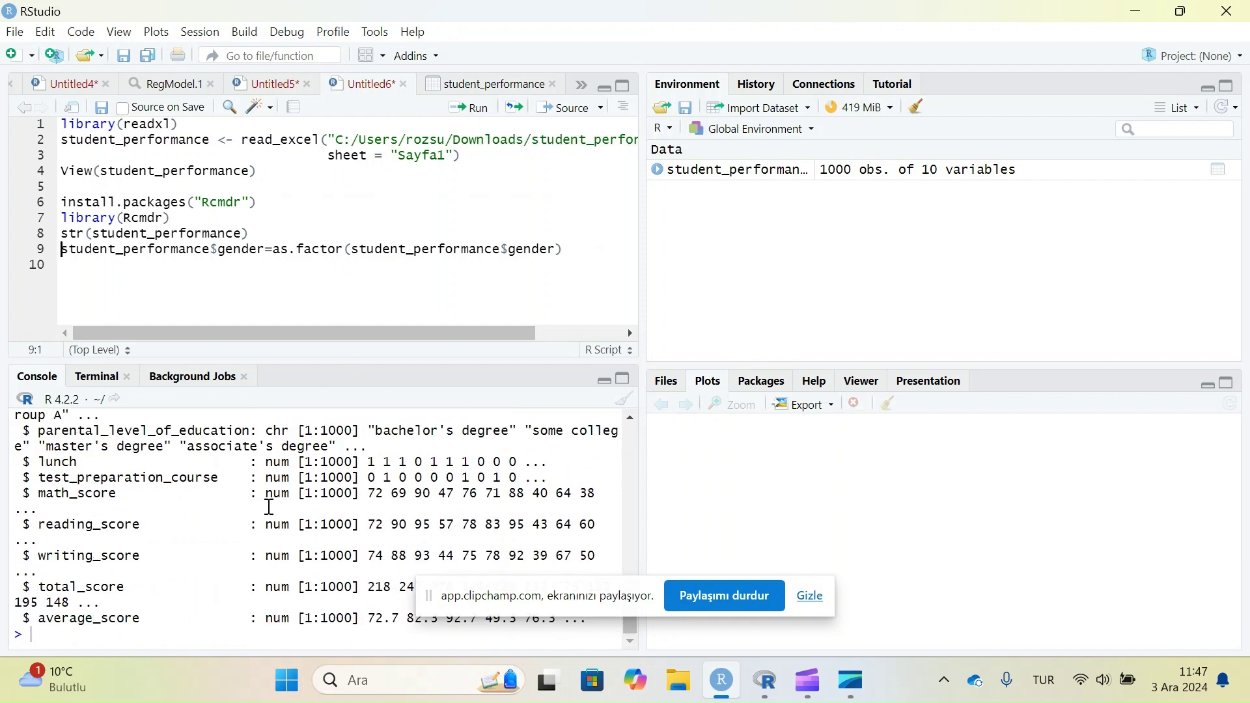
pyautogui.scroll(3, 270, 506)
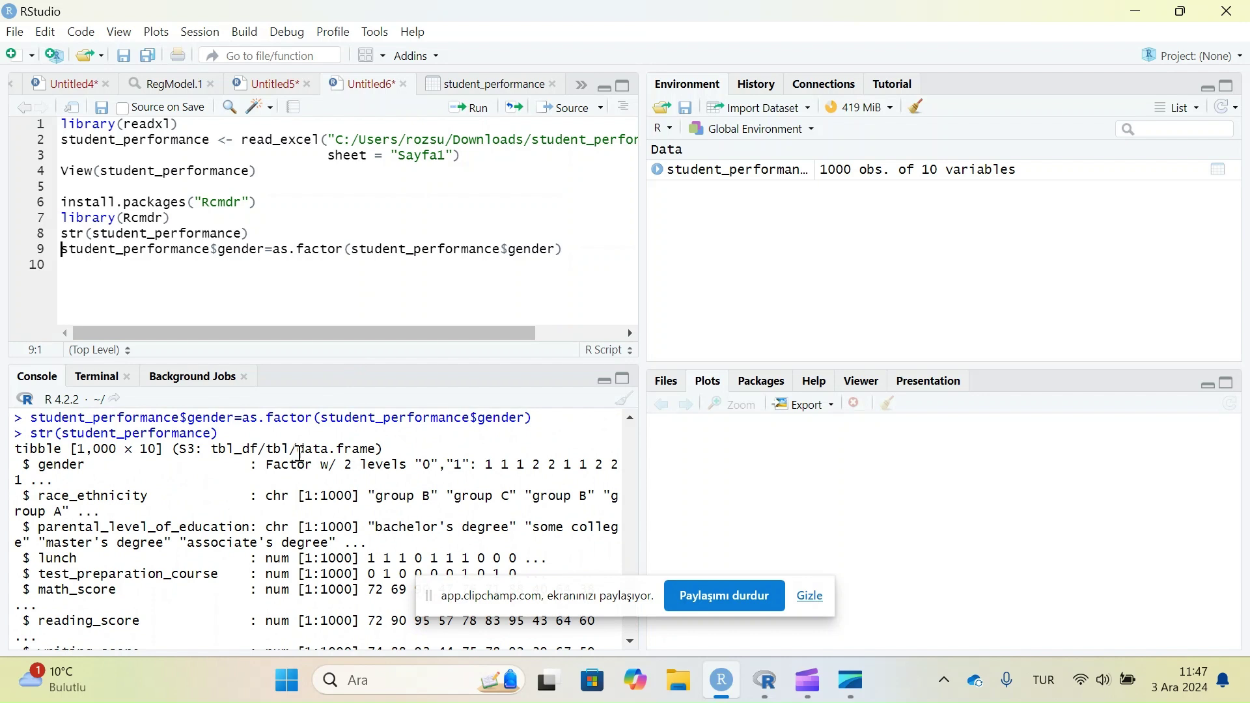
pyautogui.moveTo(267, 465); pyautogui.dragTo(388, 489)
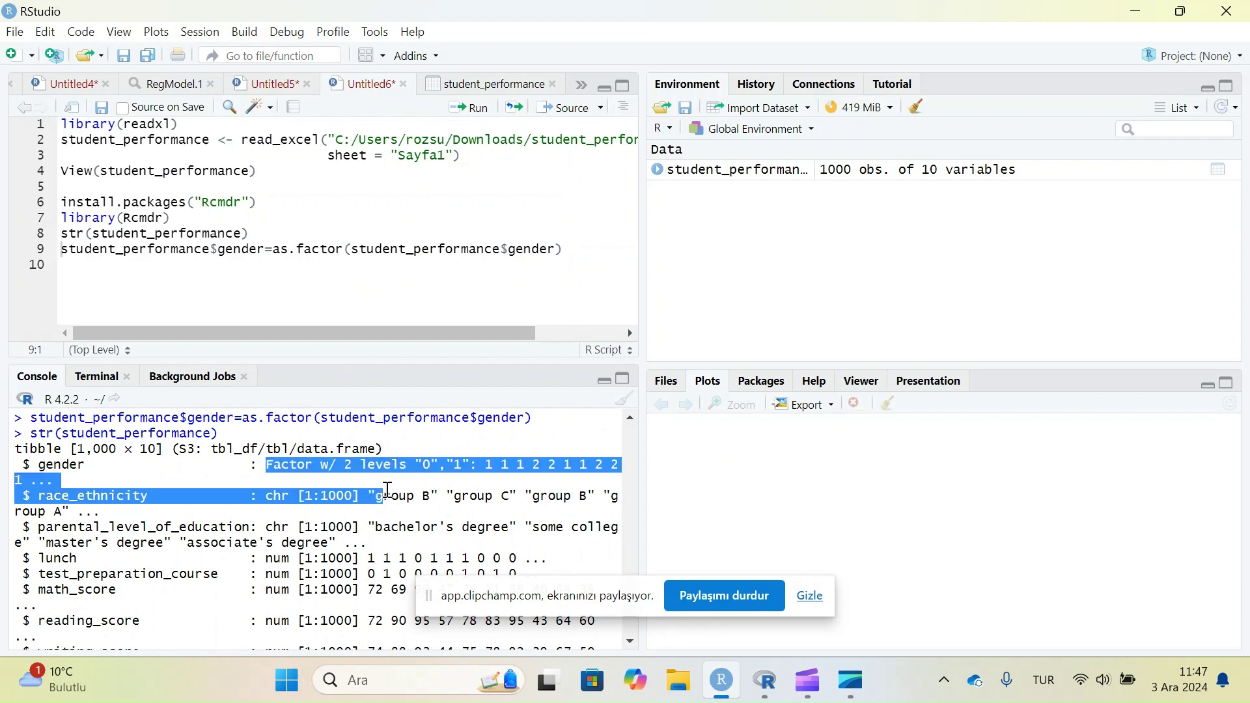
pyautogui.click(442, 464)
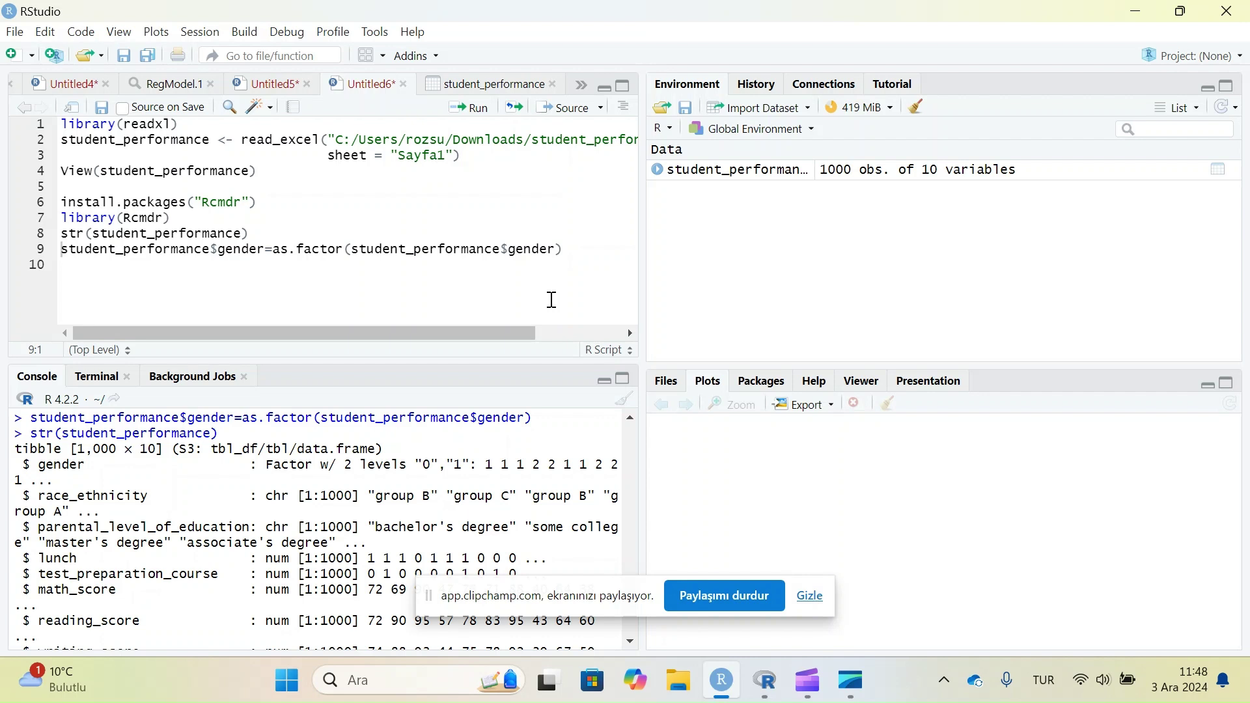
pyautogui.click(767, 682)
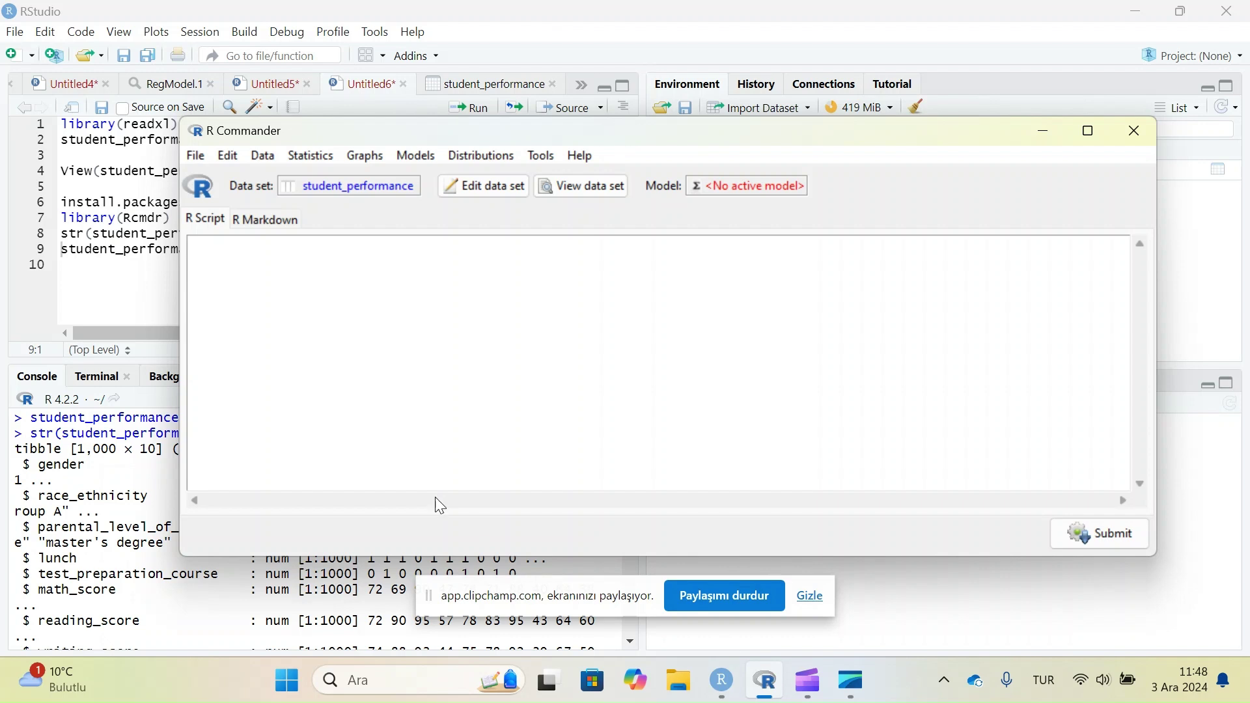
pyautogui.click(130, 307)
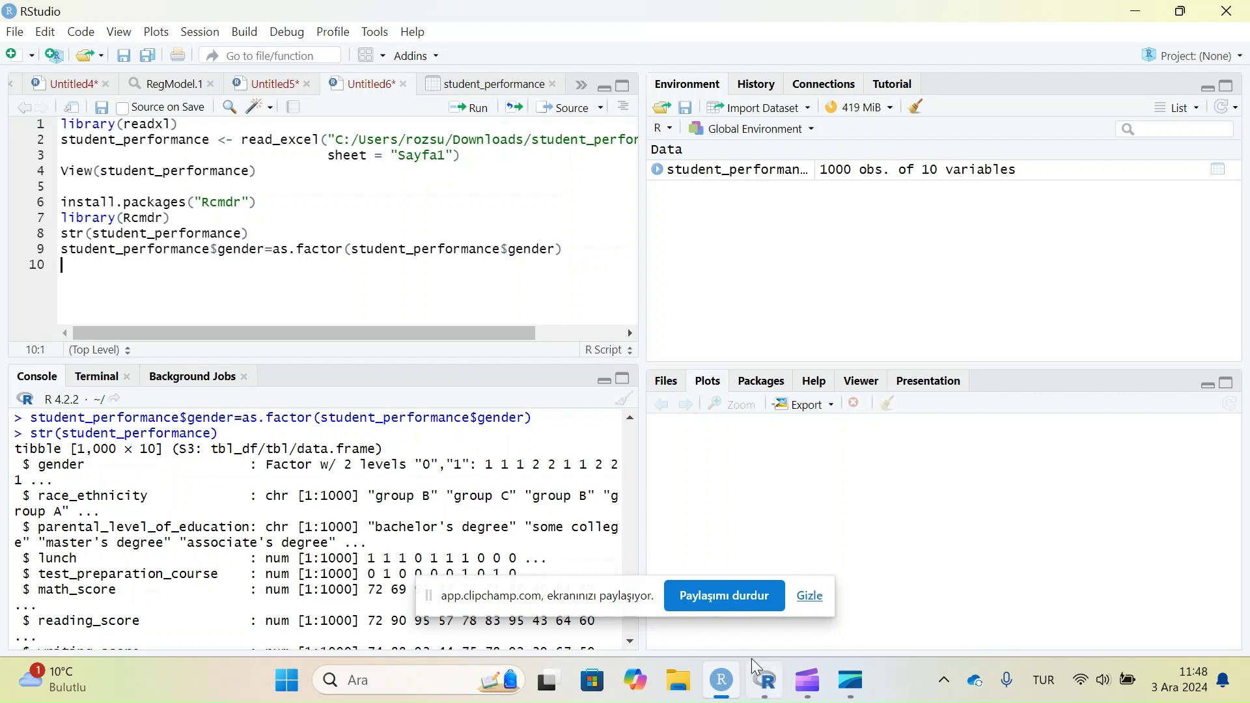
pyautogui.click(765, 681)
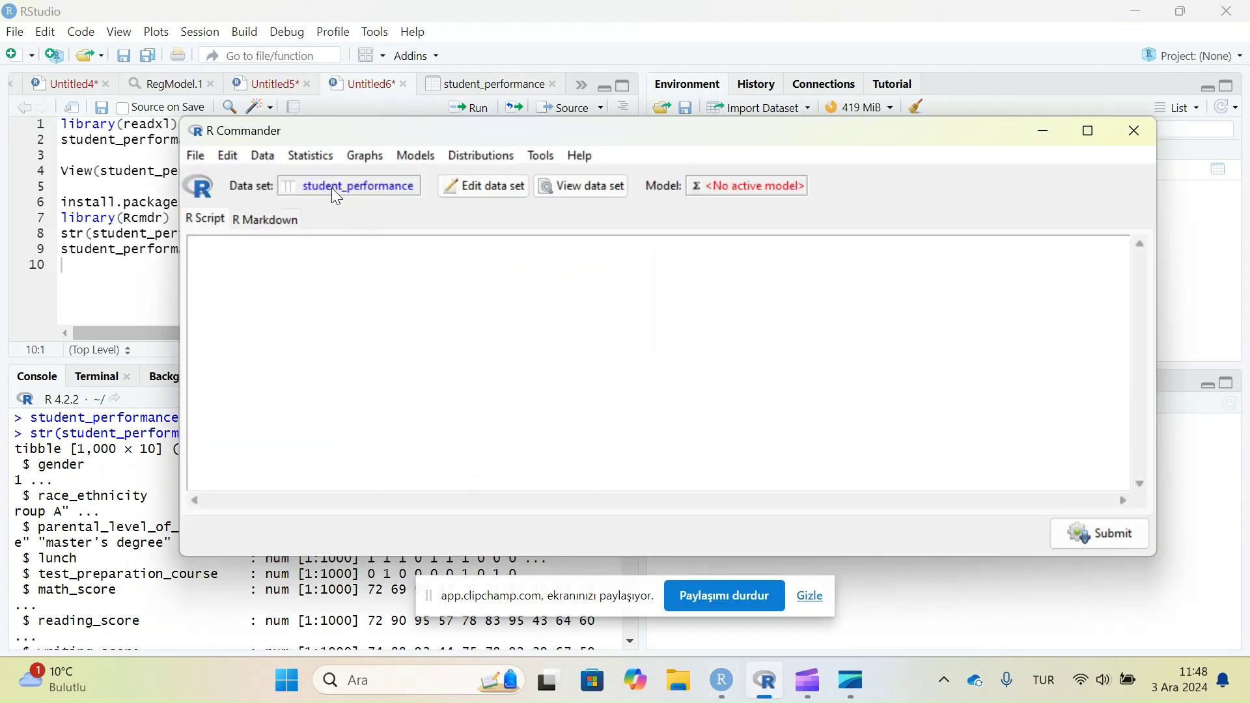
pyautogui.click(123, 276)
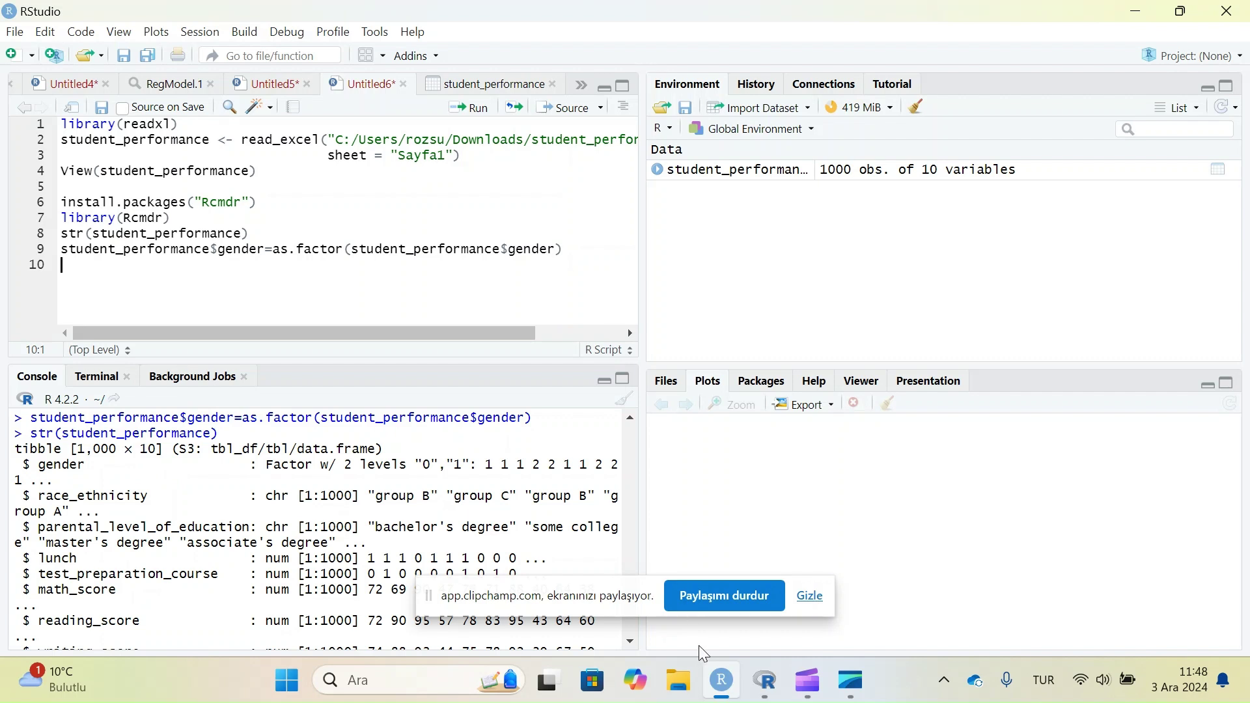
# Switch to R Commander and refresh the active data set student_performance
pyautogui.click(767, 683)
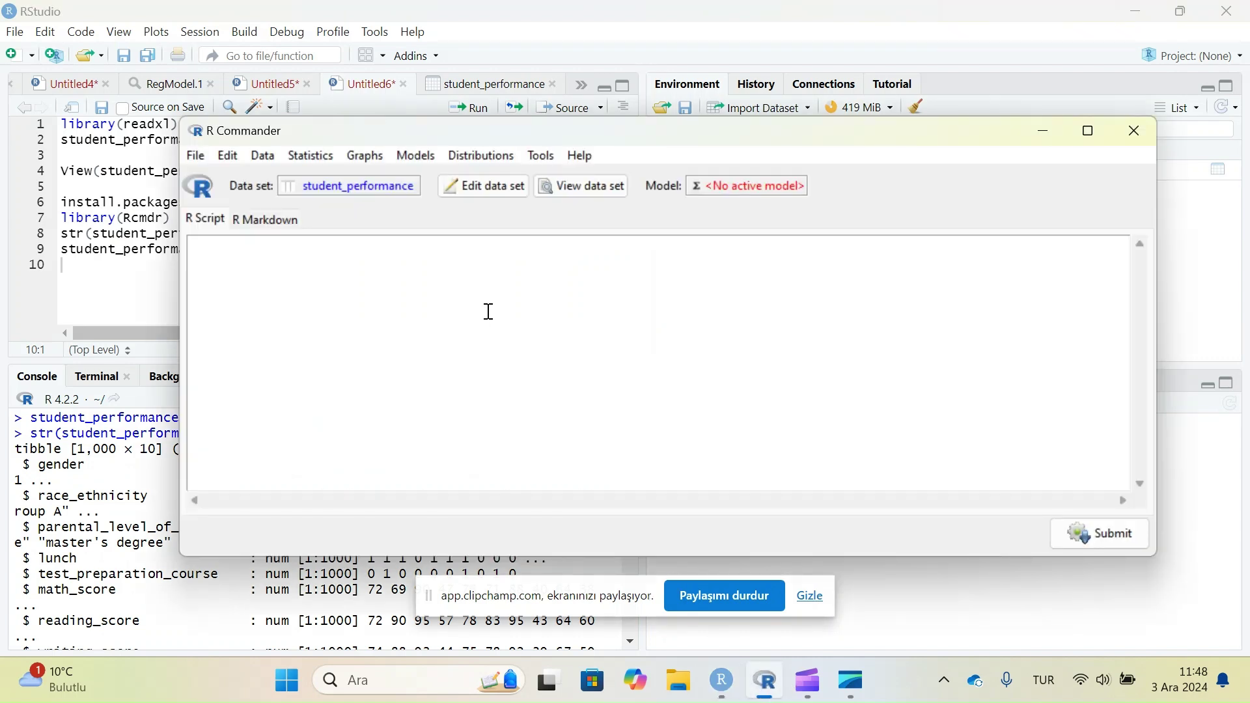
pyautogui.click(347, 181)
pyautogui.click(336, 186)
pyautogui.click(268, 159)
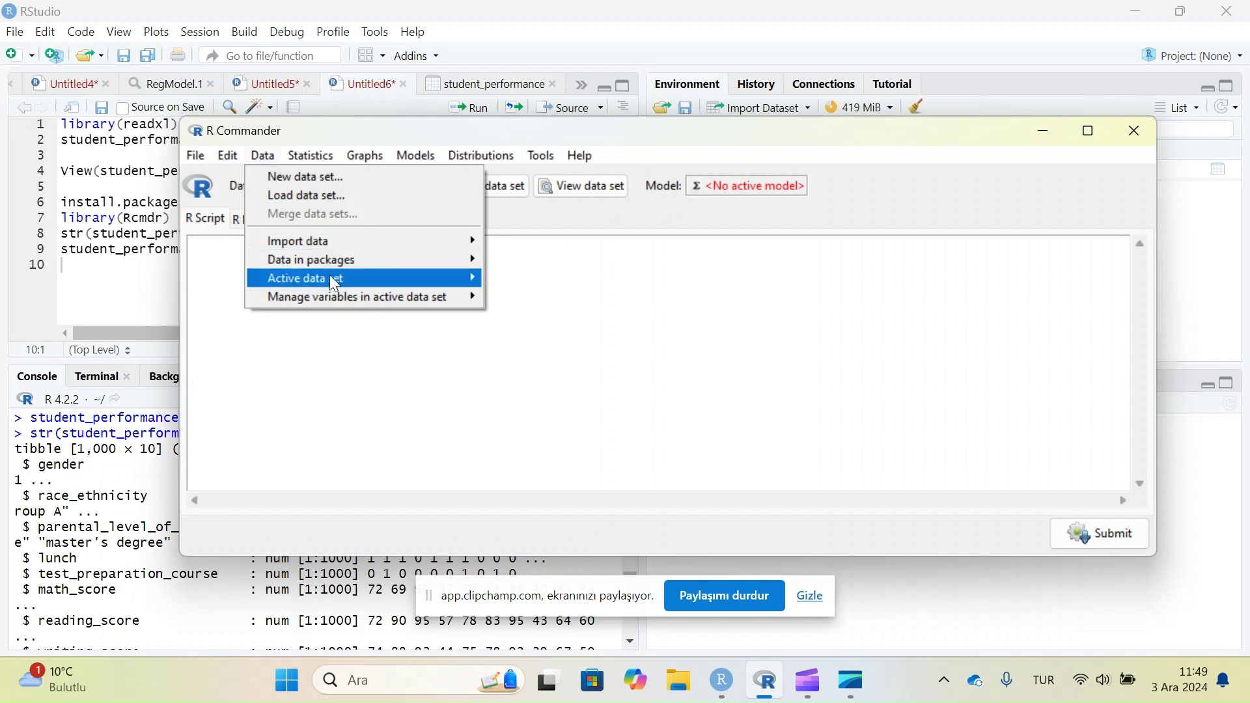
pyautogui.moveTo(330, 278)
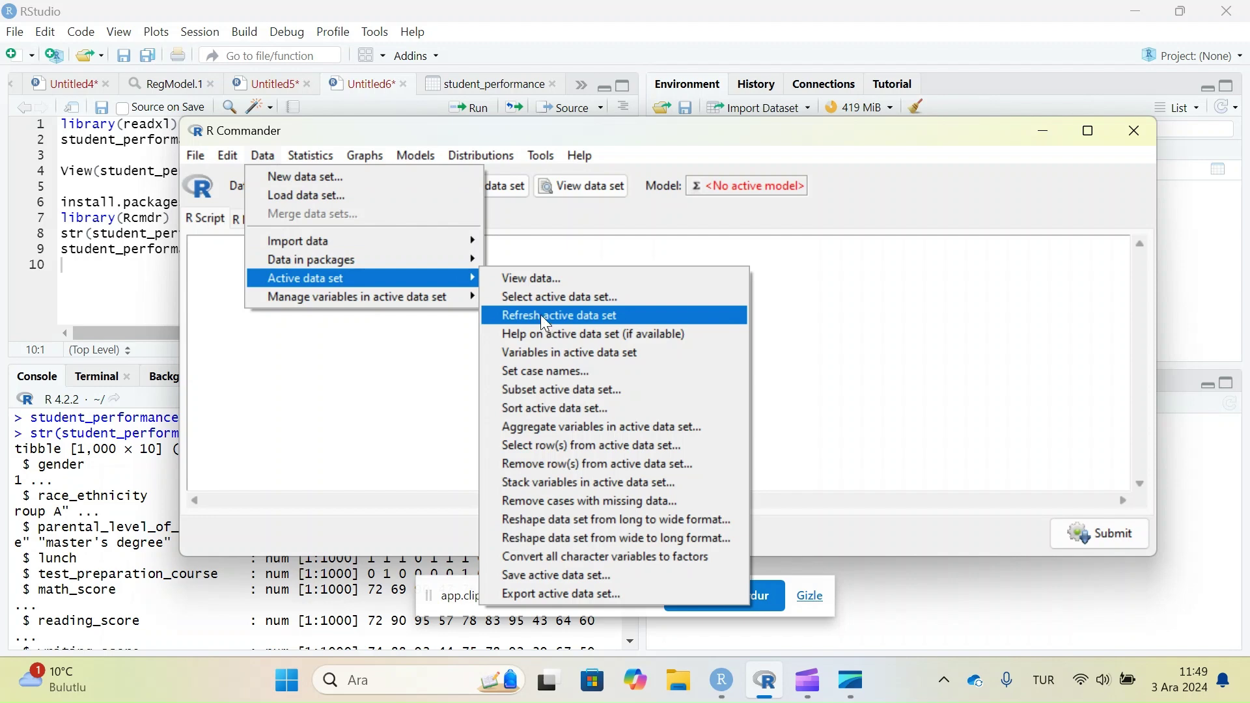
pyautogui.click(546, 317)
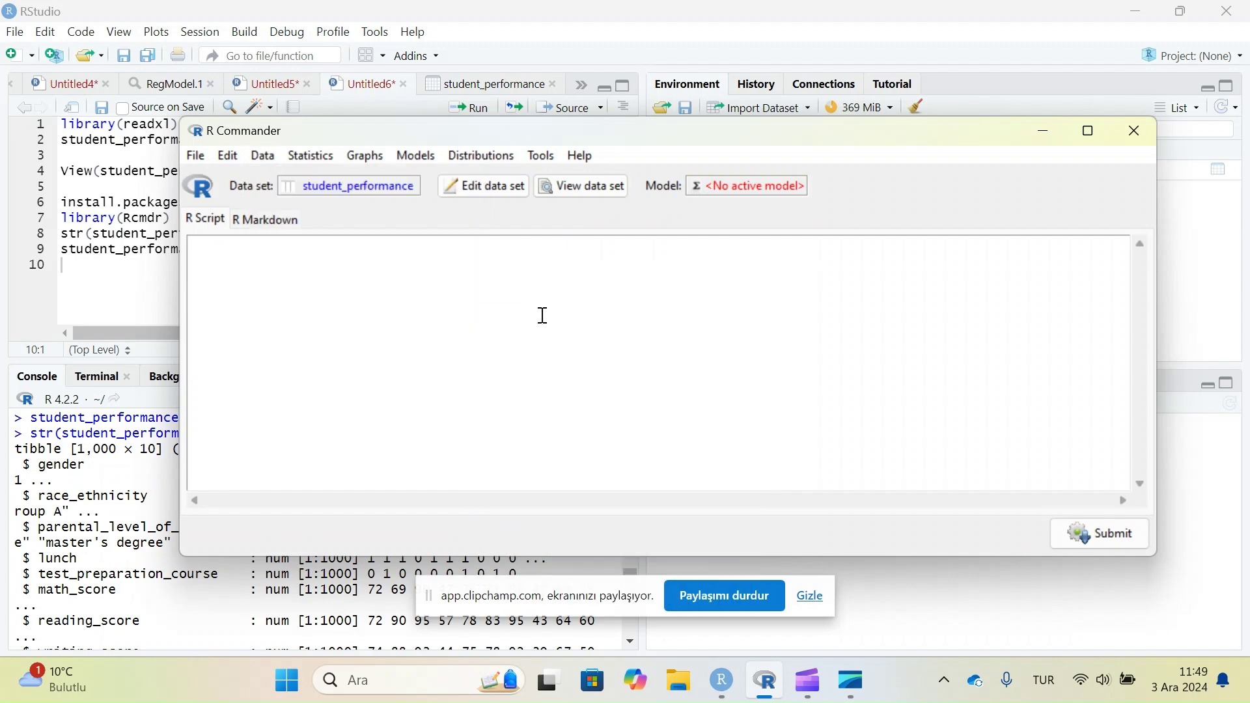
pyautogui.click(85, 477)
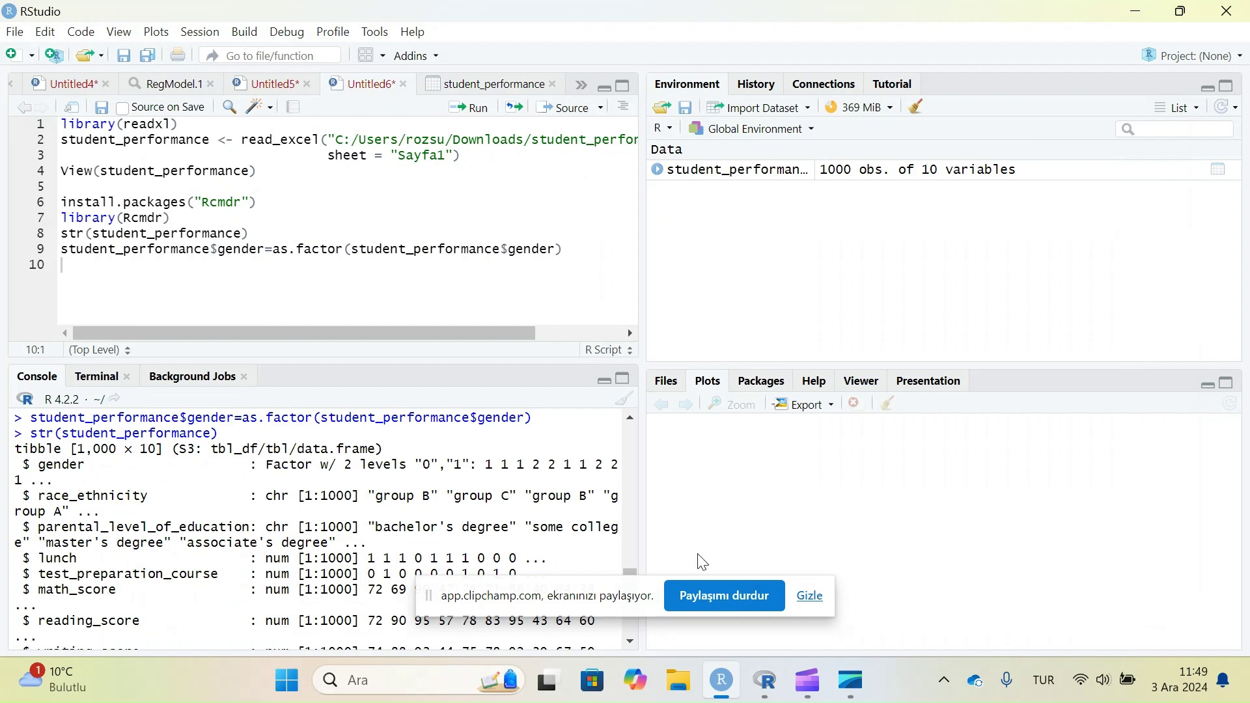
pyautogui.click(763, 683)
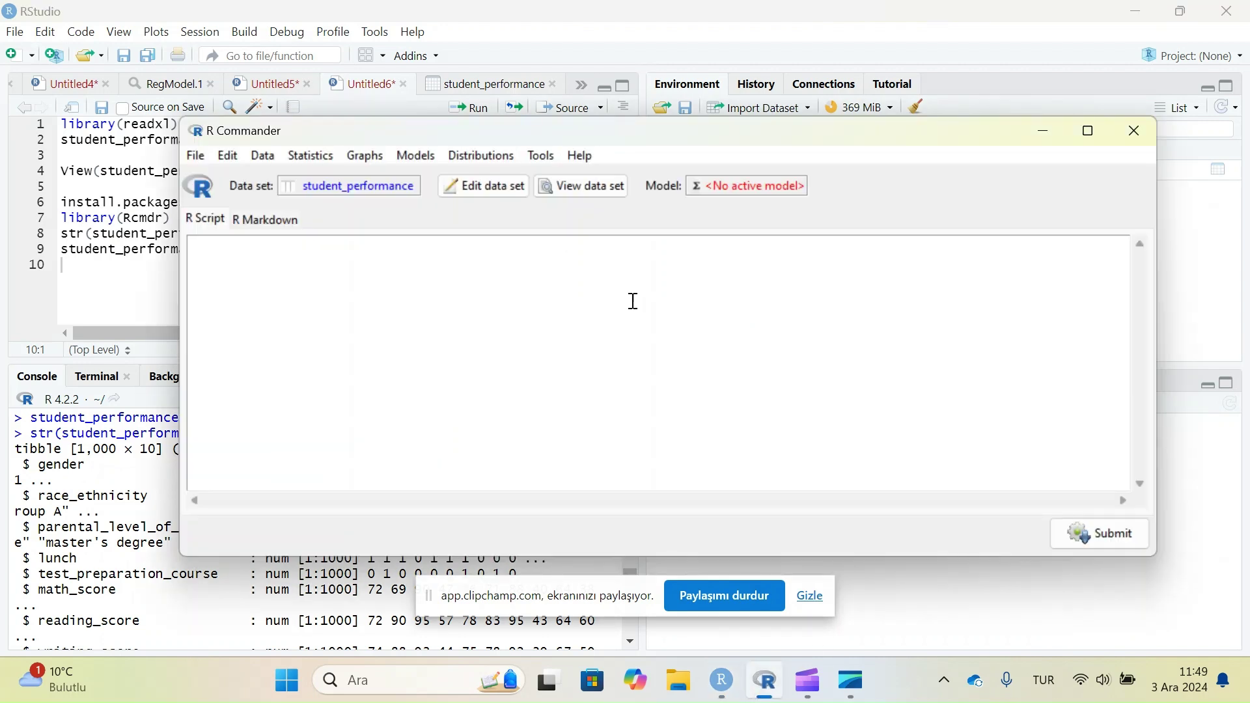
pyautogui.click(444, 310)
pyautogui.click(263, 156)
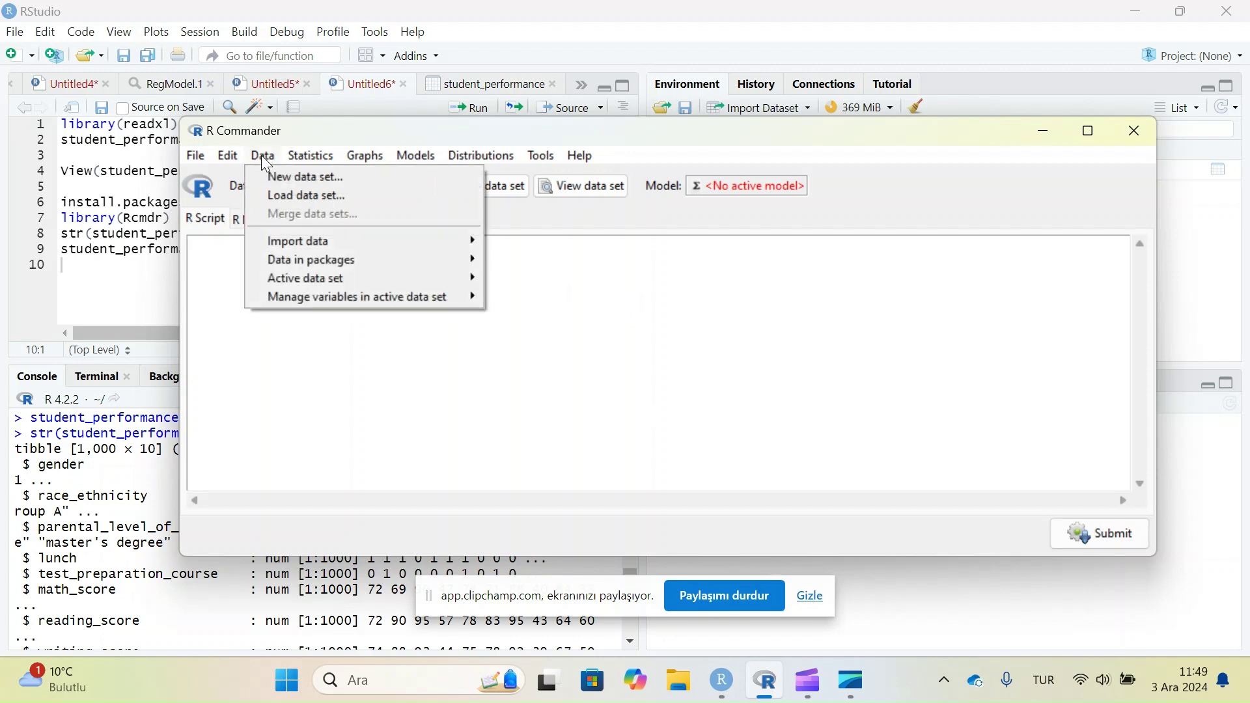
pyautogui.moveTo(310, 234)
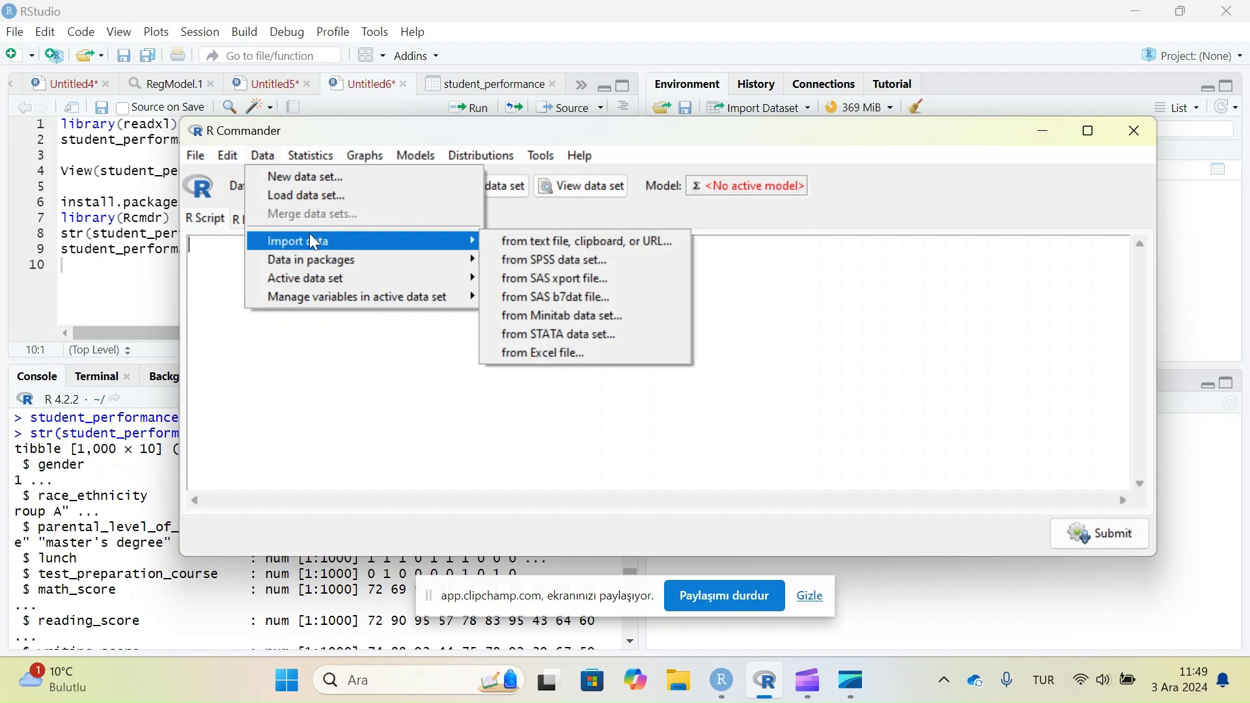
pyautogui.click(541, 156)
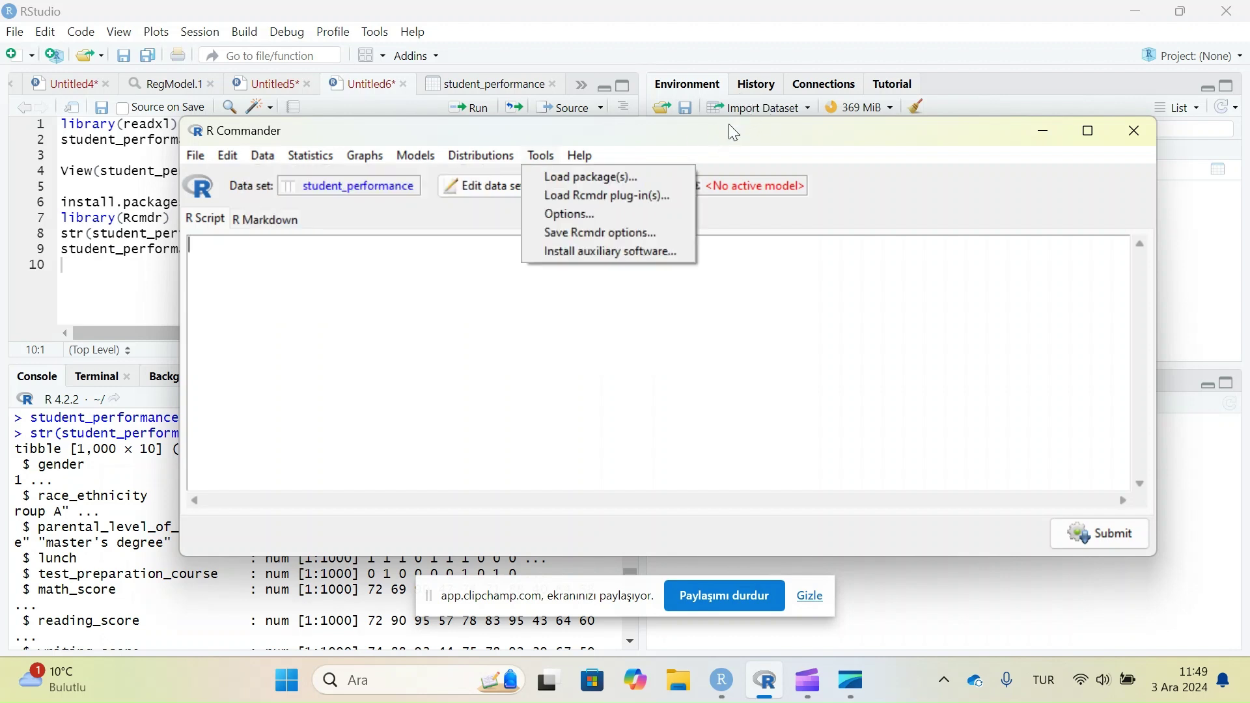
pyautogui.click(482, 157)
pyautogui.click(263, 156)
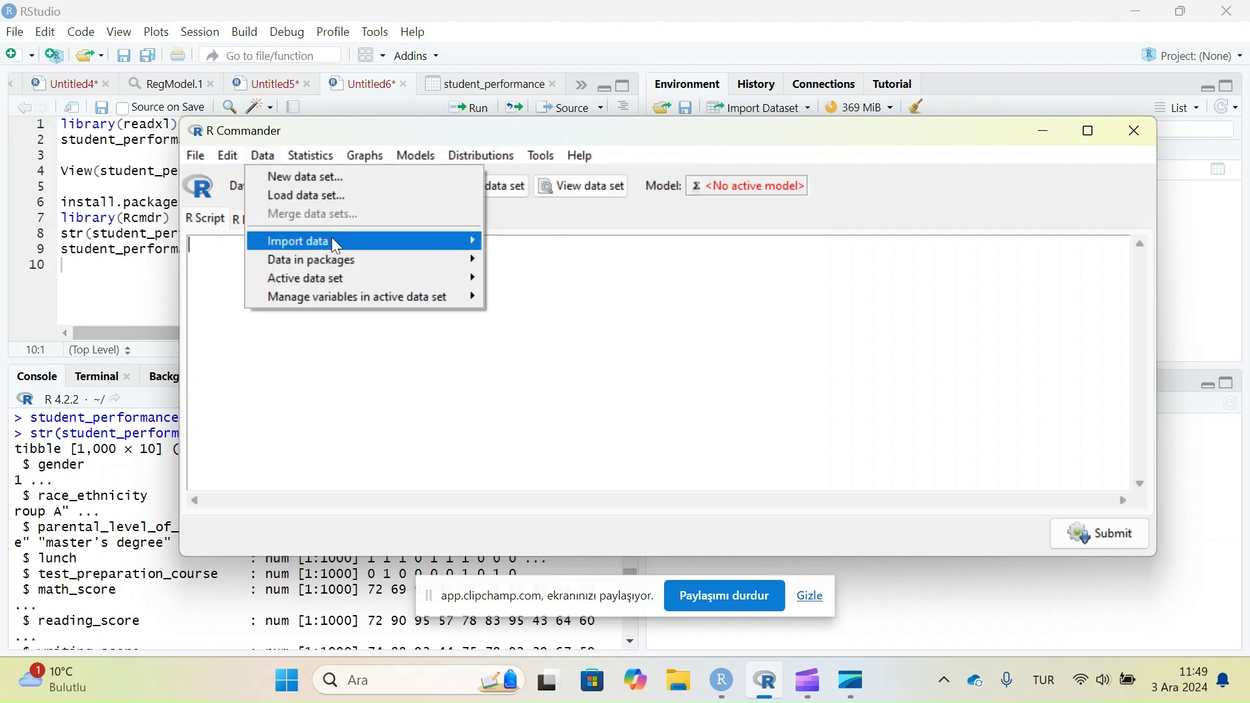
pyautogui.moveTo(343, 260)
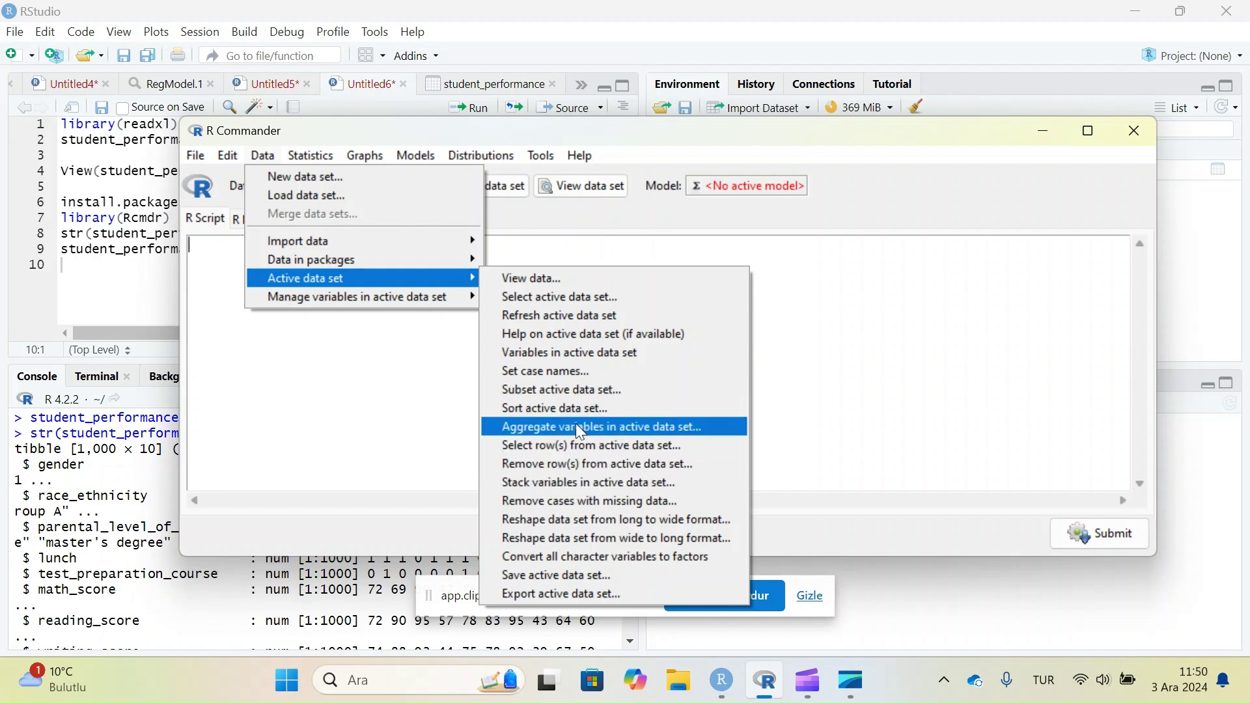
pyautogui.click(407, 426)
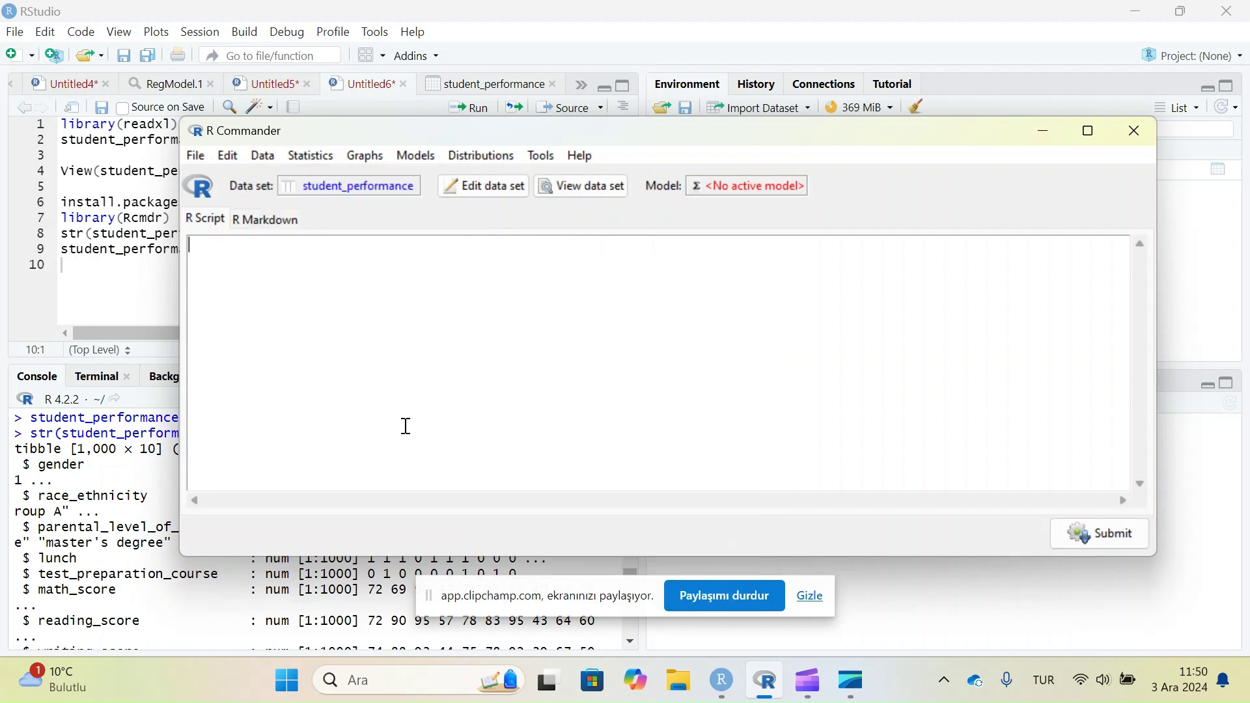
# Generate a frequency distribution for the gender variable without the chi-square goodness-of-fit test
pyautogui.click(313, 157)
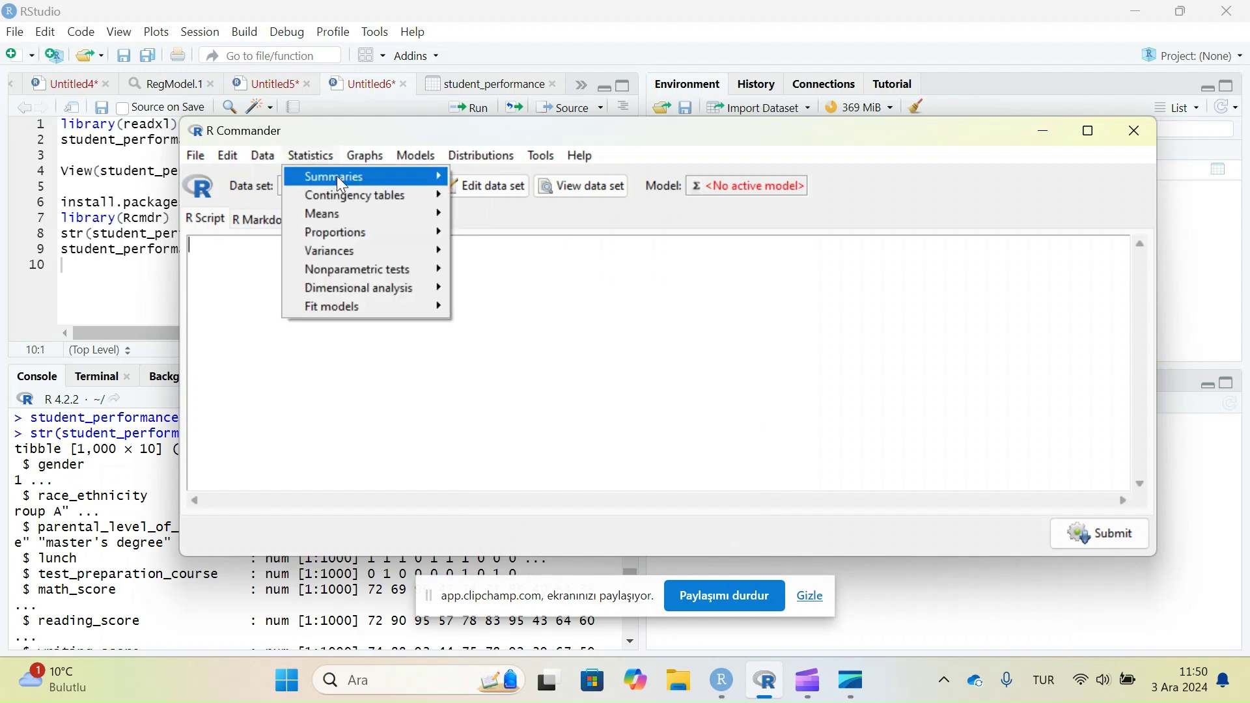
pyautogui.moveTo(340, 185)
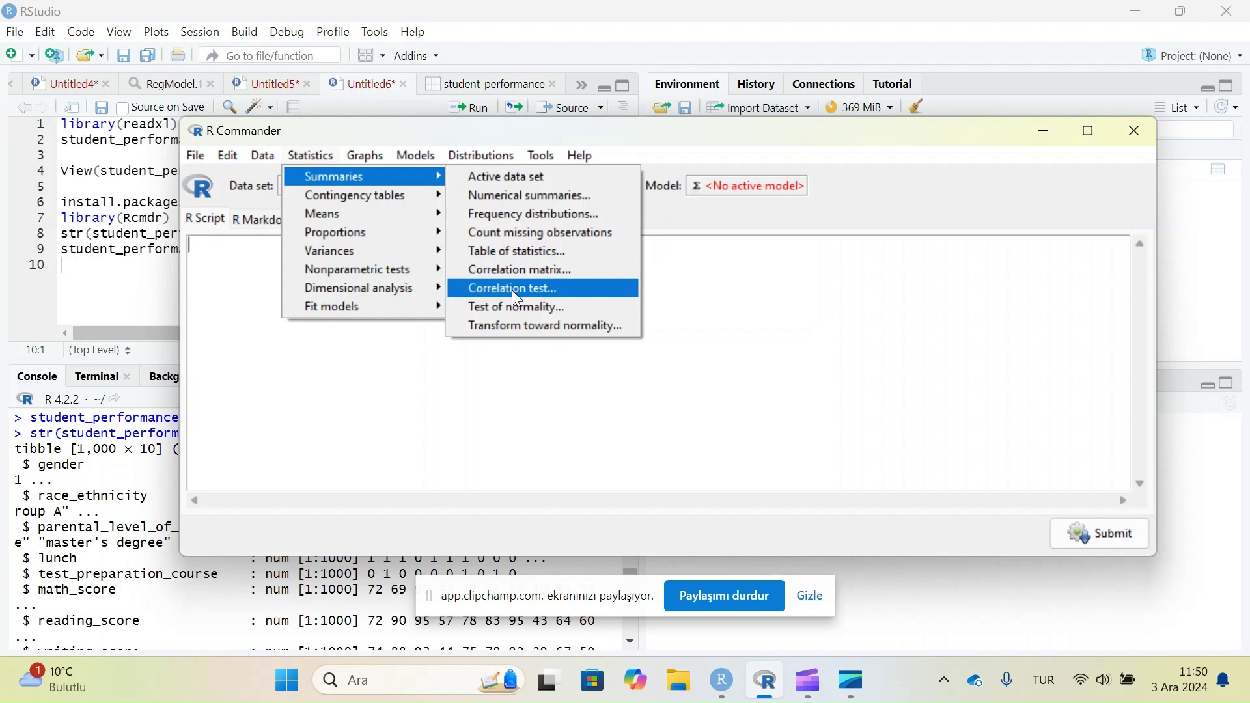
pyautogui.click(545, 219)
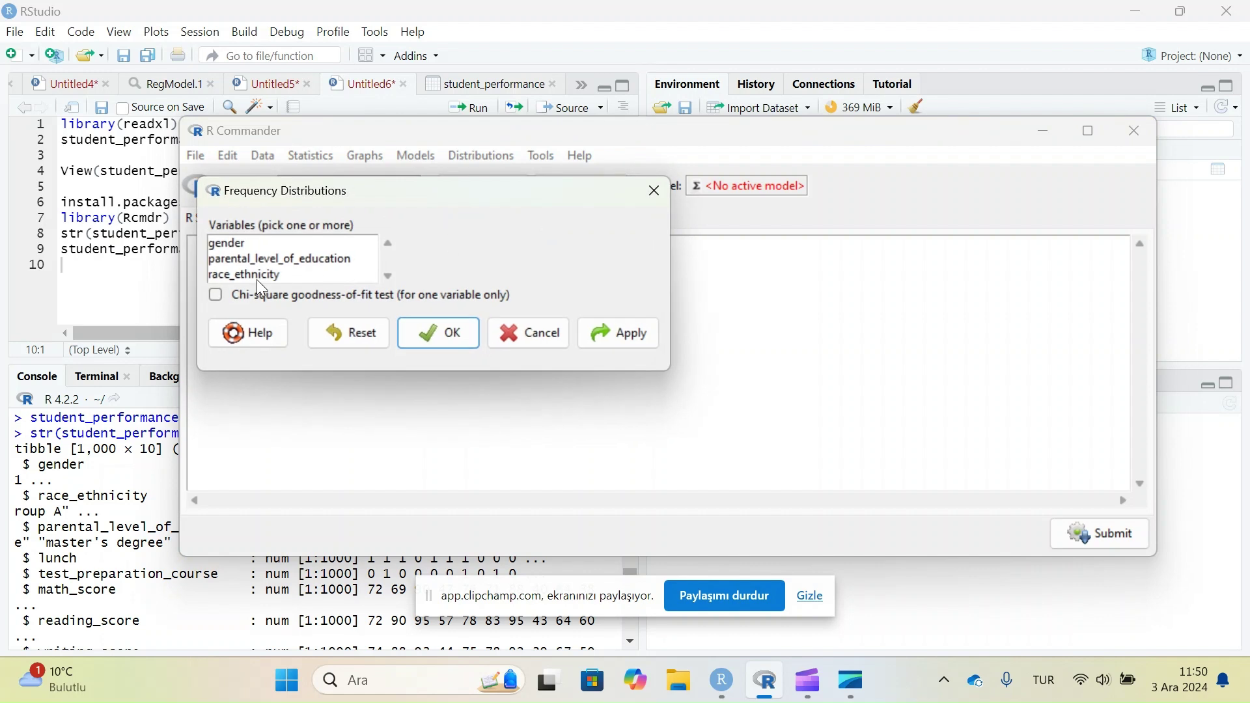
pyautogui.click(244, 246)
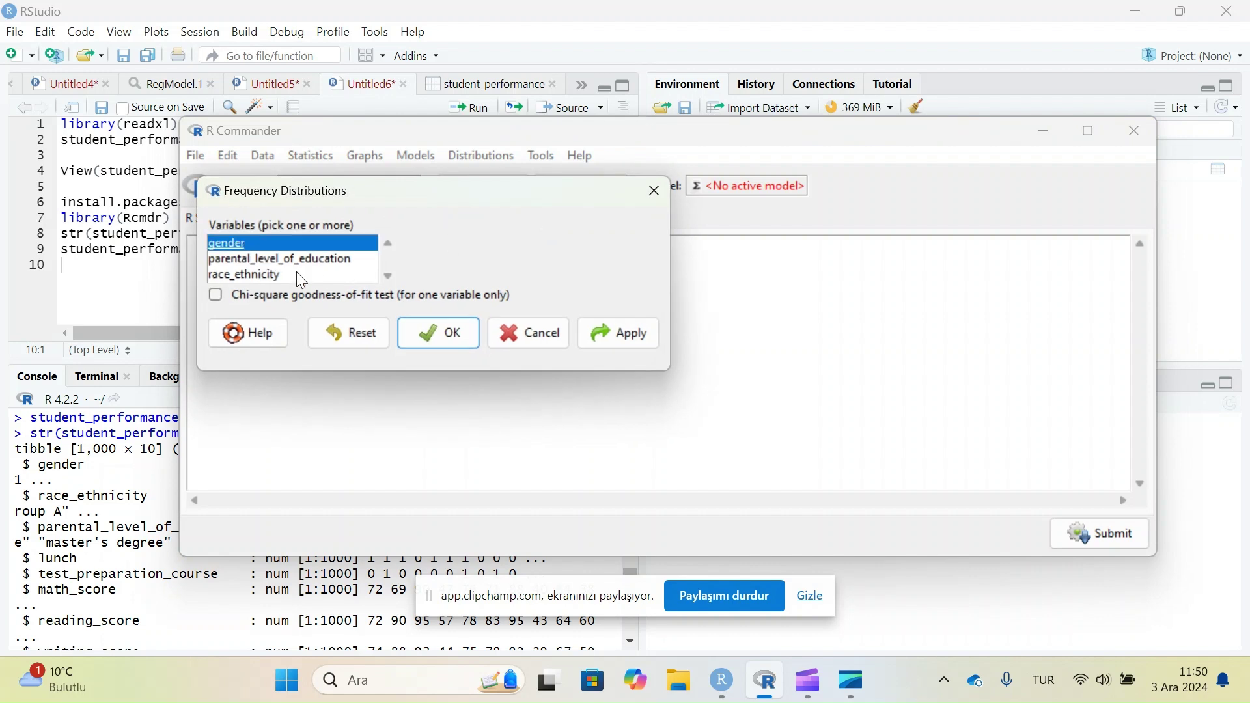
pyautogui.click(439, 333)
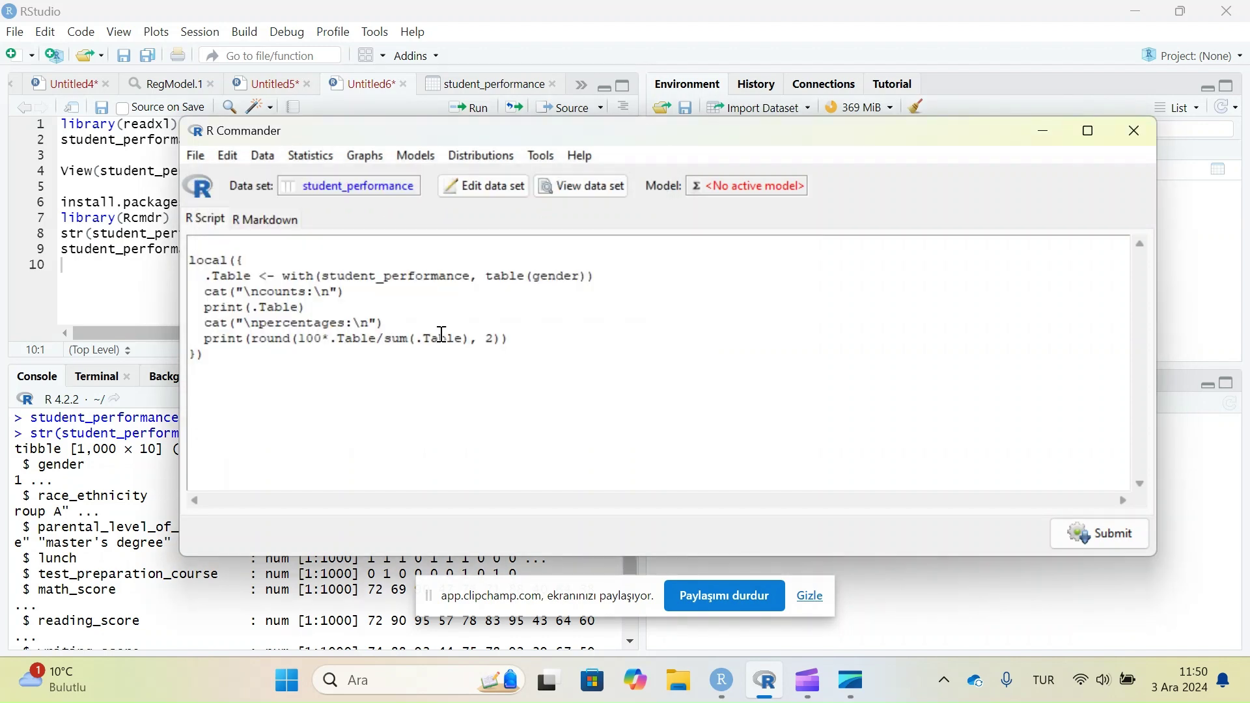
# Clear the RStudio console and copy R Commander's generated gender frequency table code into the RStudio script from line 10
pyautogui.click(53, 553)
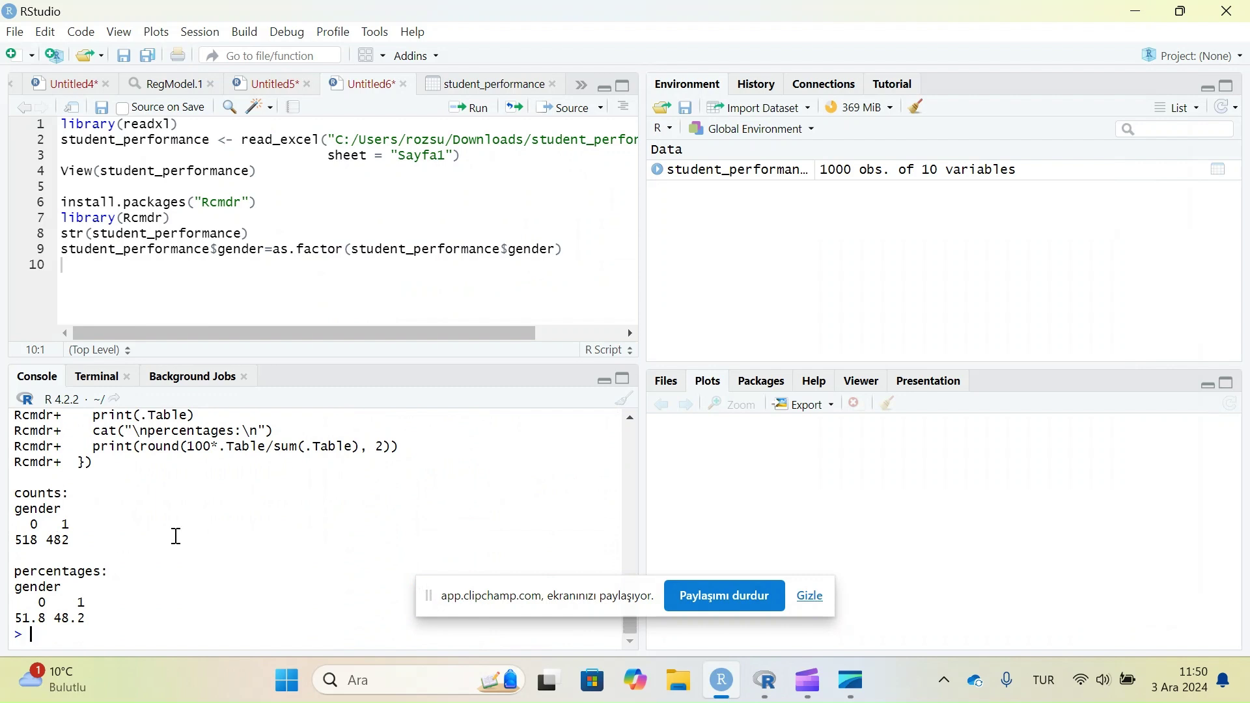
pyautogui.hotkey('ctrl', 'l')
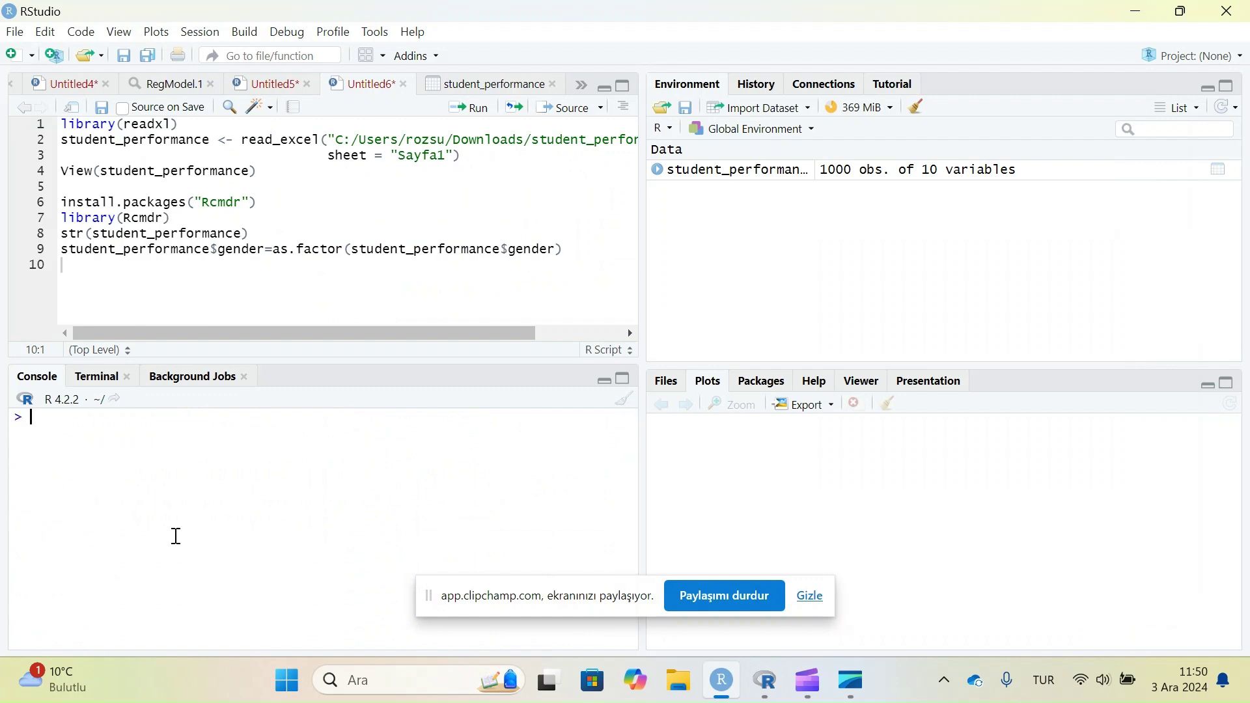
pyautogui.hotkey('alt', 'Tab')
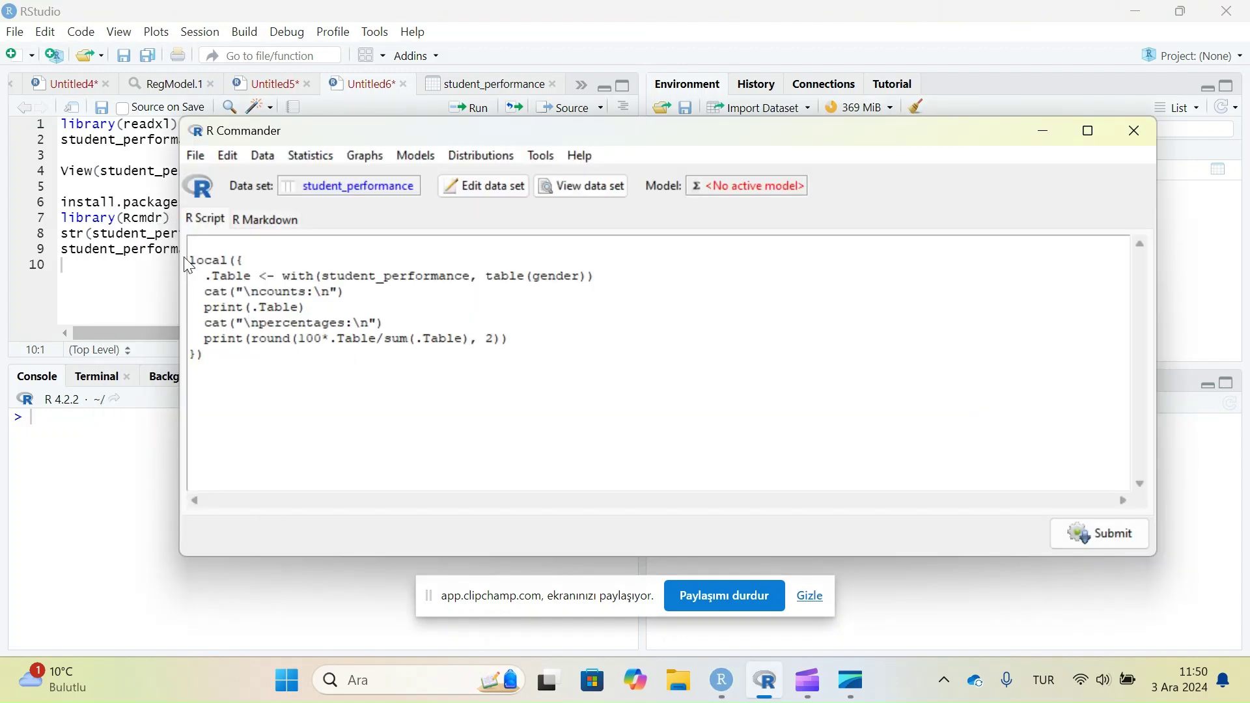
pyautogui.moveTo(188, 261); pyautogui.dragTo(228, 360)
pyautogui.hotkey('ctrl', 'c')
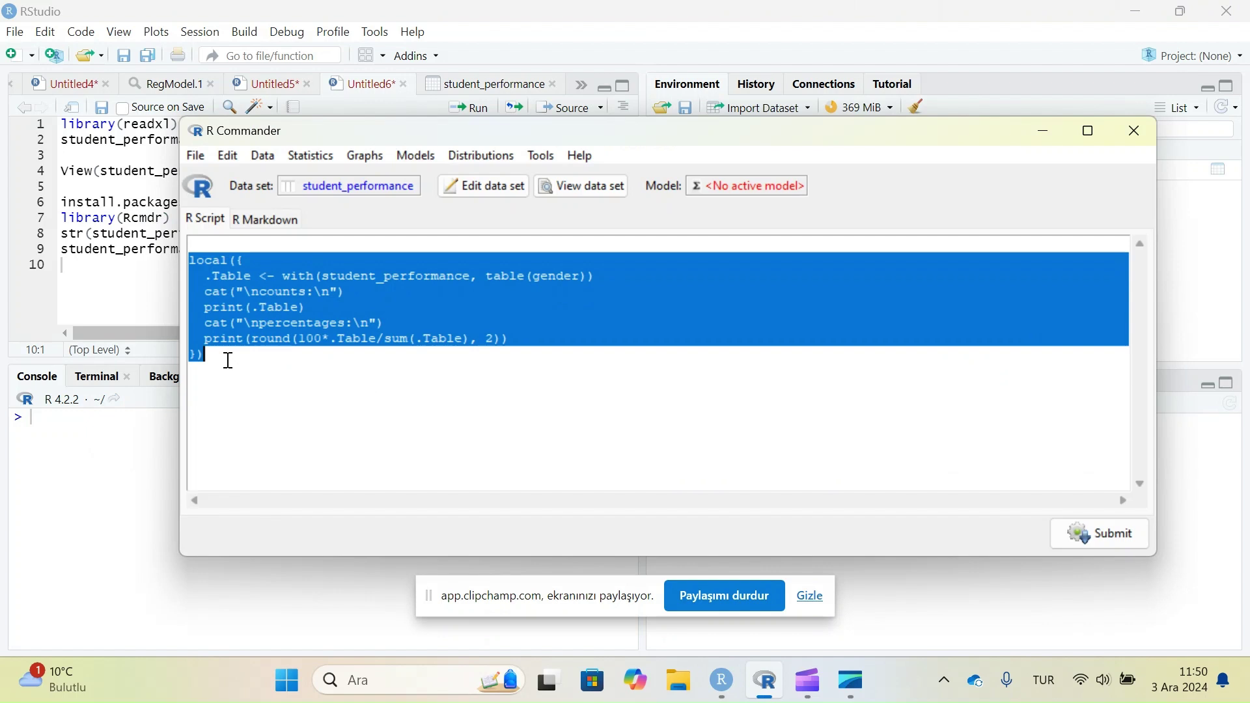
pyautogui.click(149, 314)
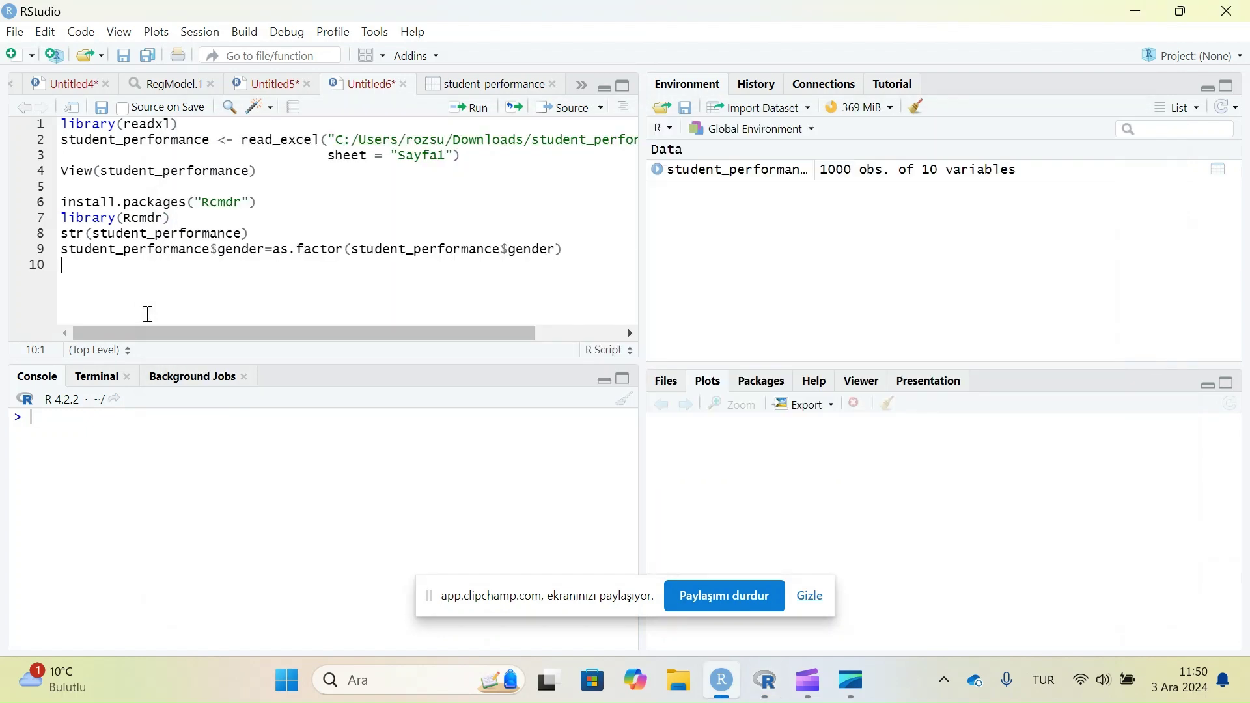
pyautogui.hotkey('ctrl', 'v')
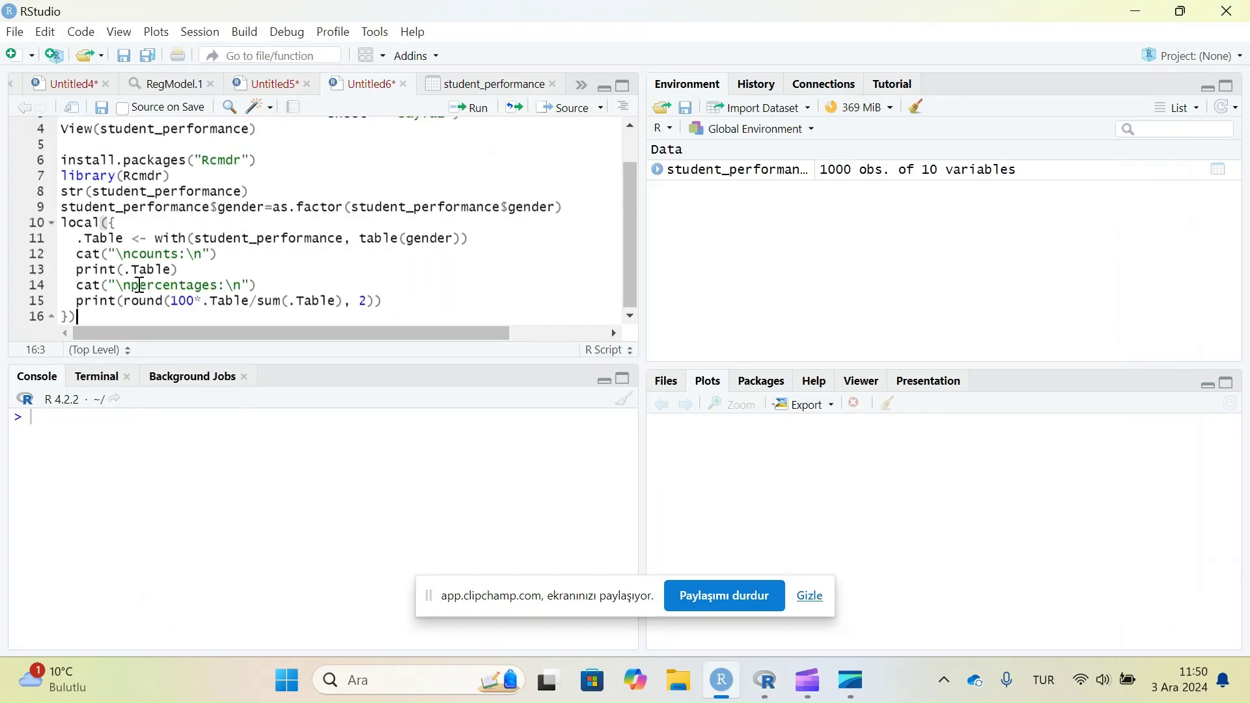
# Run the pasted local({...}) block from line 10 and examine the gender counts and percentages in the console
pyautogui.click(68, 226)
pyautogui.click(61, 225)
pyautogui.click(477, 109)
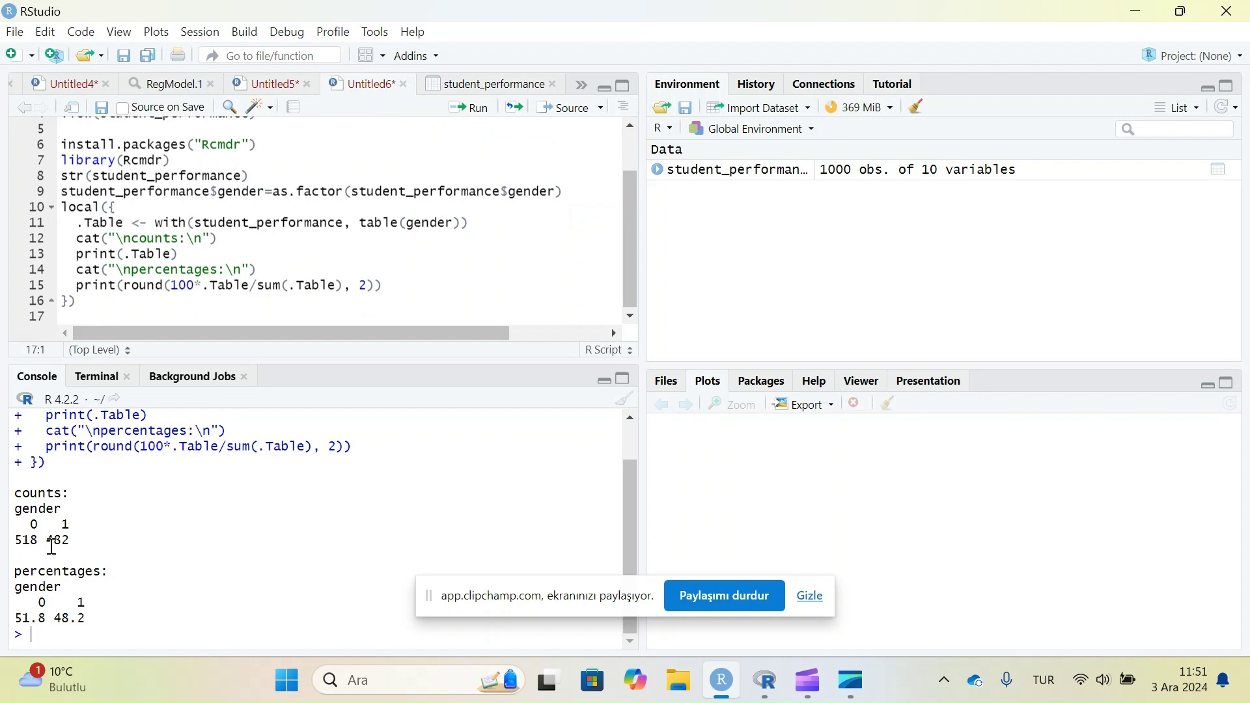
pyautogui.moveTo(15, 539); pyautogui.dragTo(39, 539)
pyautogui.moveTo(46, 540); pyautogui.dragTo(74, 540)
pyautogui.moveTo(16, 618); pyautogui.dragTo(92, 618)
pyautogui.click(92, 617)
# Switch to R Commander and set up numerical summaries of reading_score grouped by gender
pyautogui.click(765, 681)
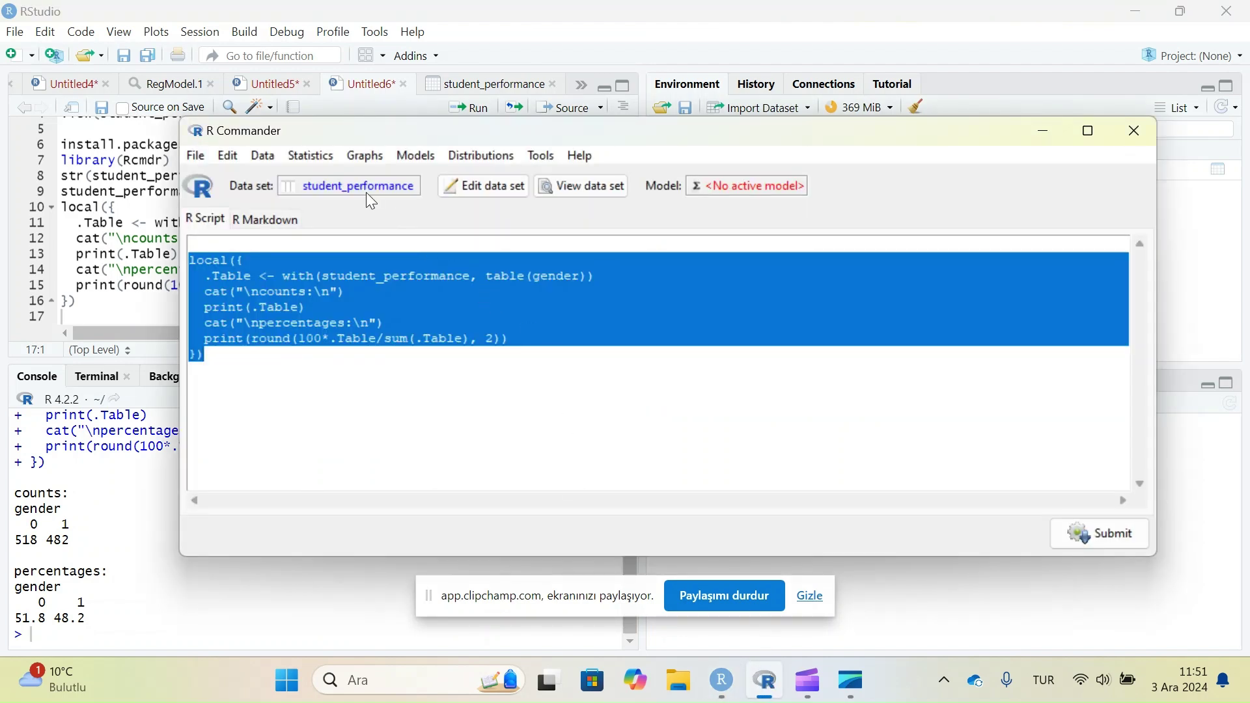
pyautogui.click(300, 158)
pyautogui.moveTo(358, 180)
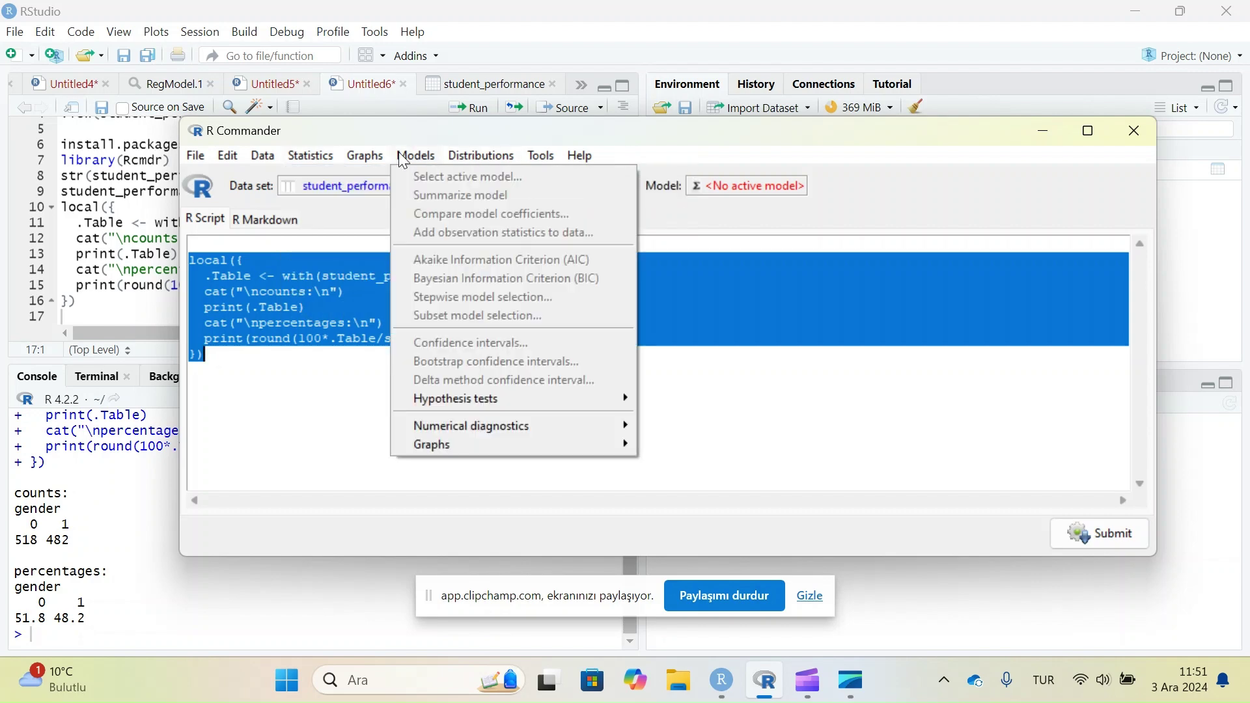
pyautogui.moveTo(419, 176)
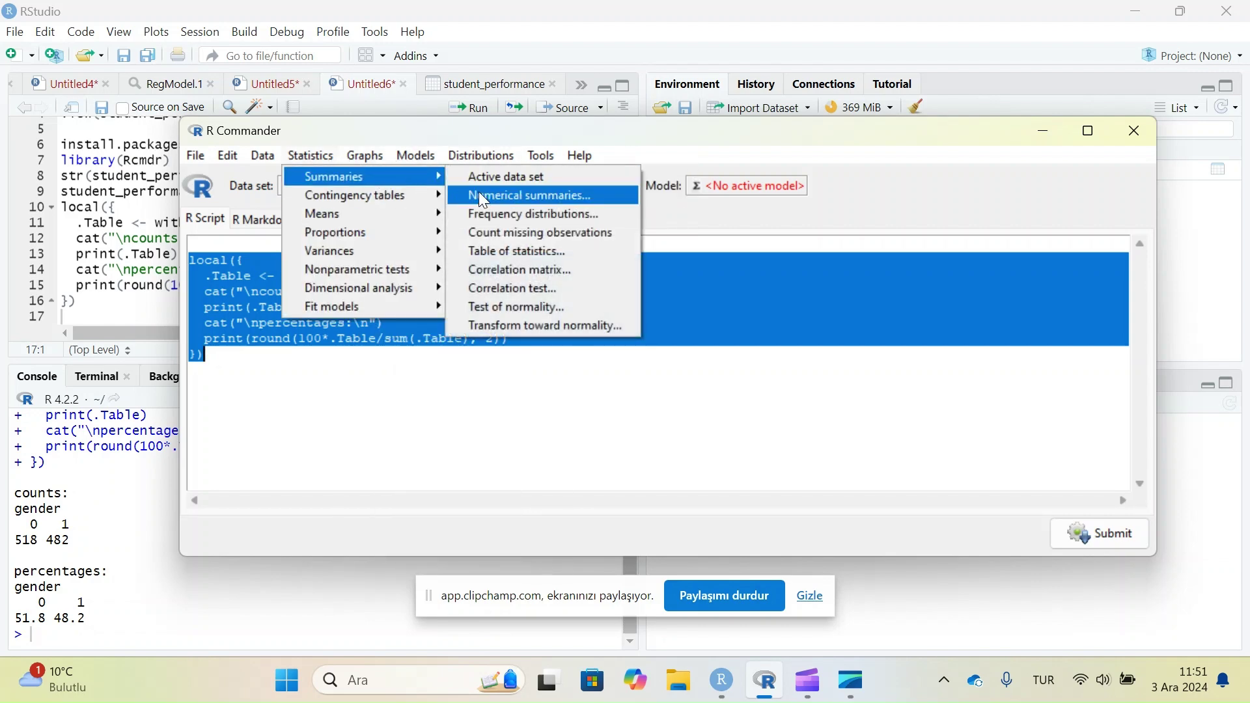
pyautogui.click(489, 199)
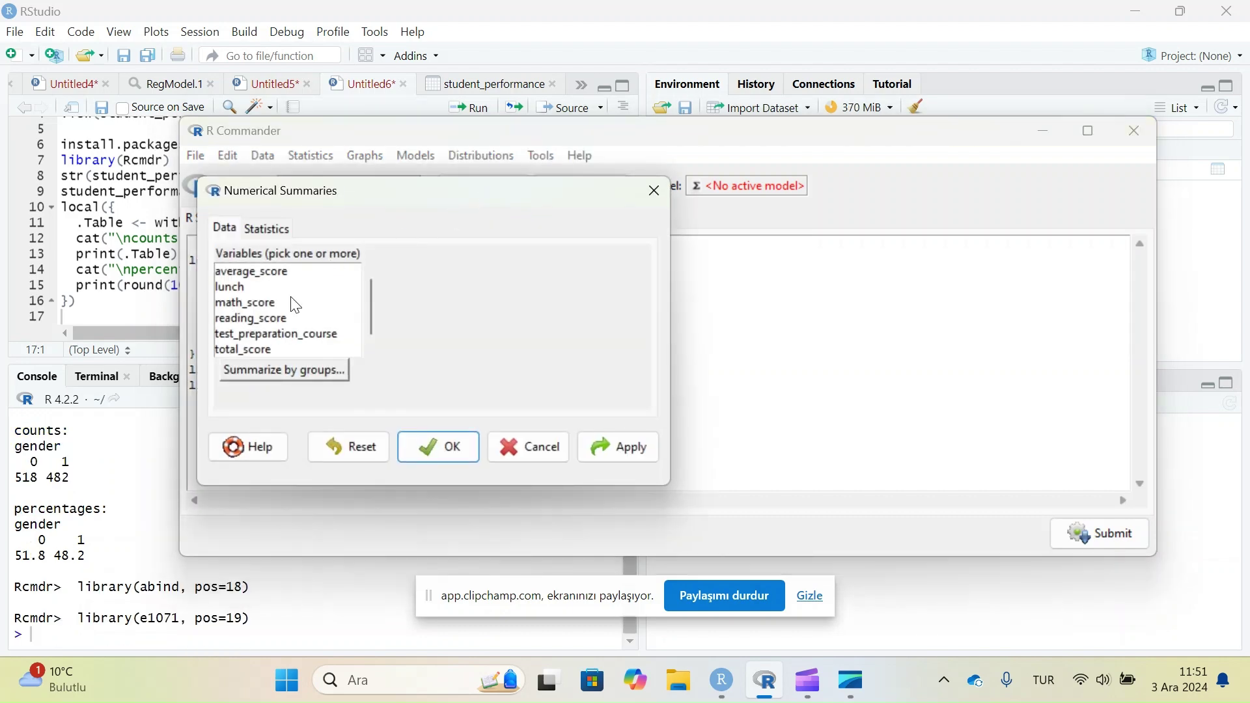
pyautogui.click(239, 324)
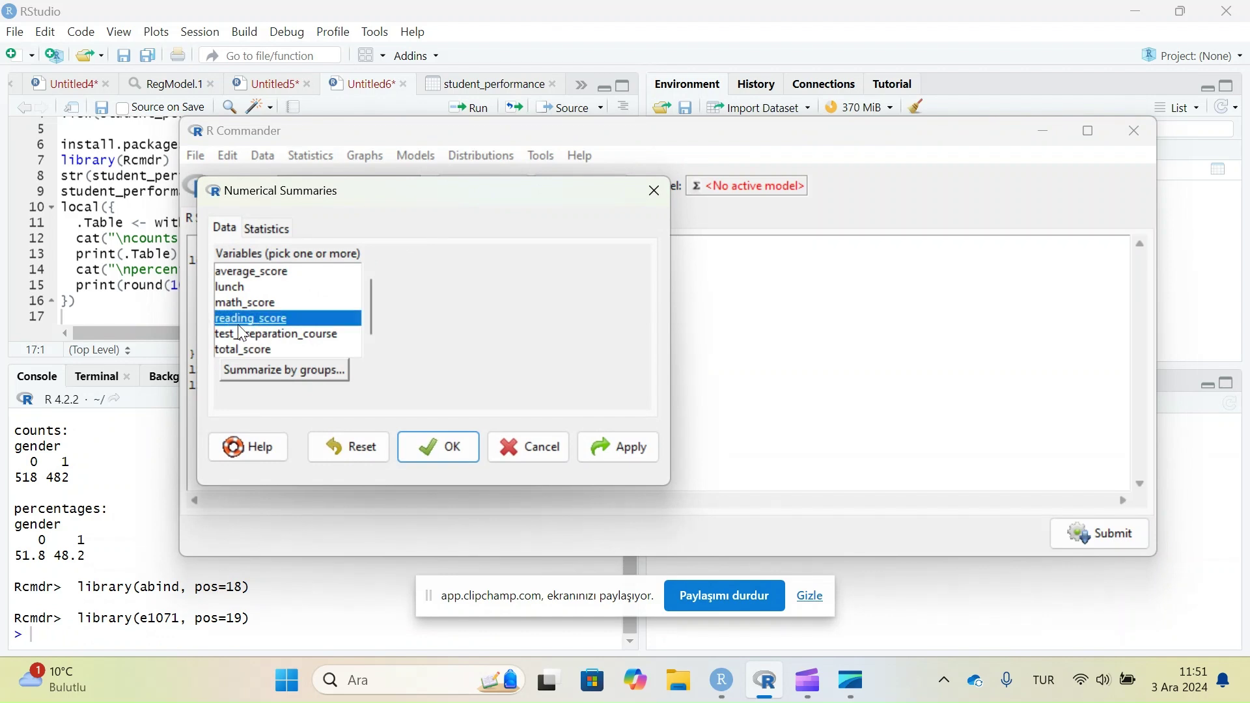
pyautogui.click(278, 362)
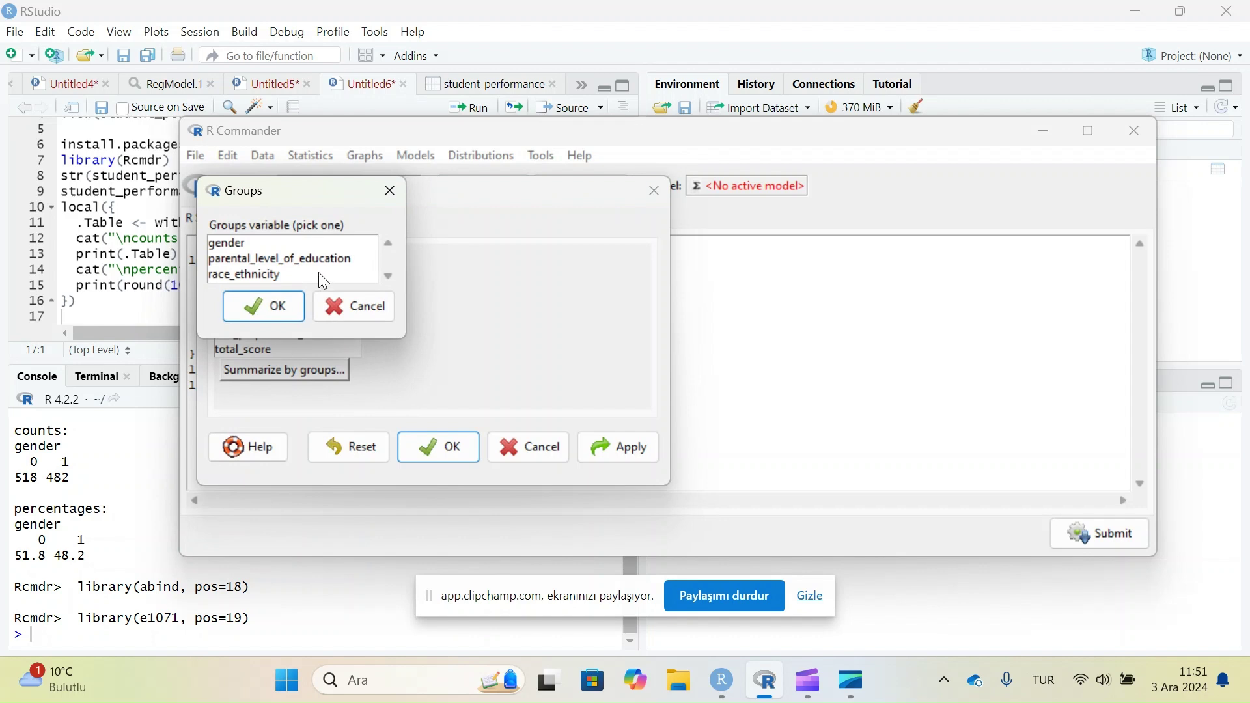
pyautogui.click(232, 243)
pyautogui.click(265, 309)
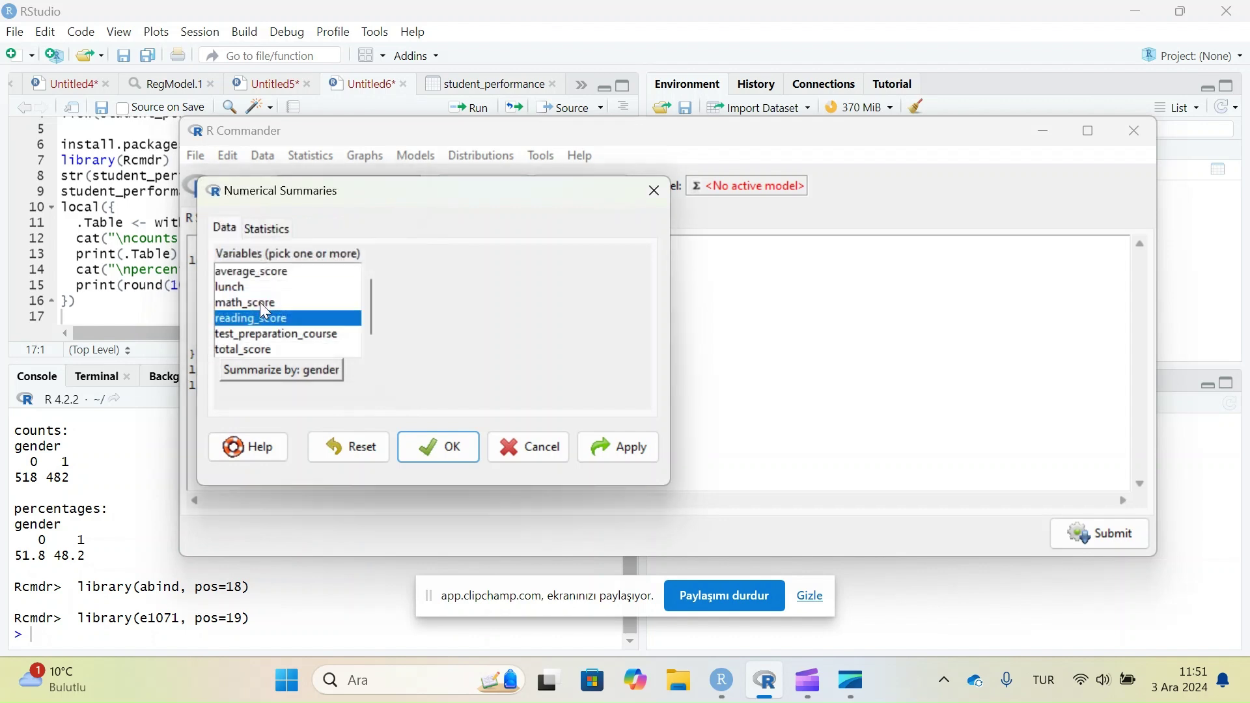
# Generate the summary with mean, standard deviation and standard error of mean, excluding interquartile range, frequency counts and quantiles
pyautogui.click(267, 229)
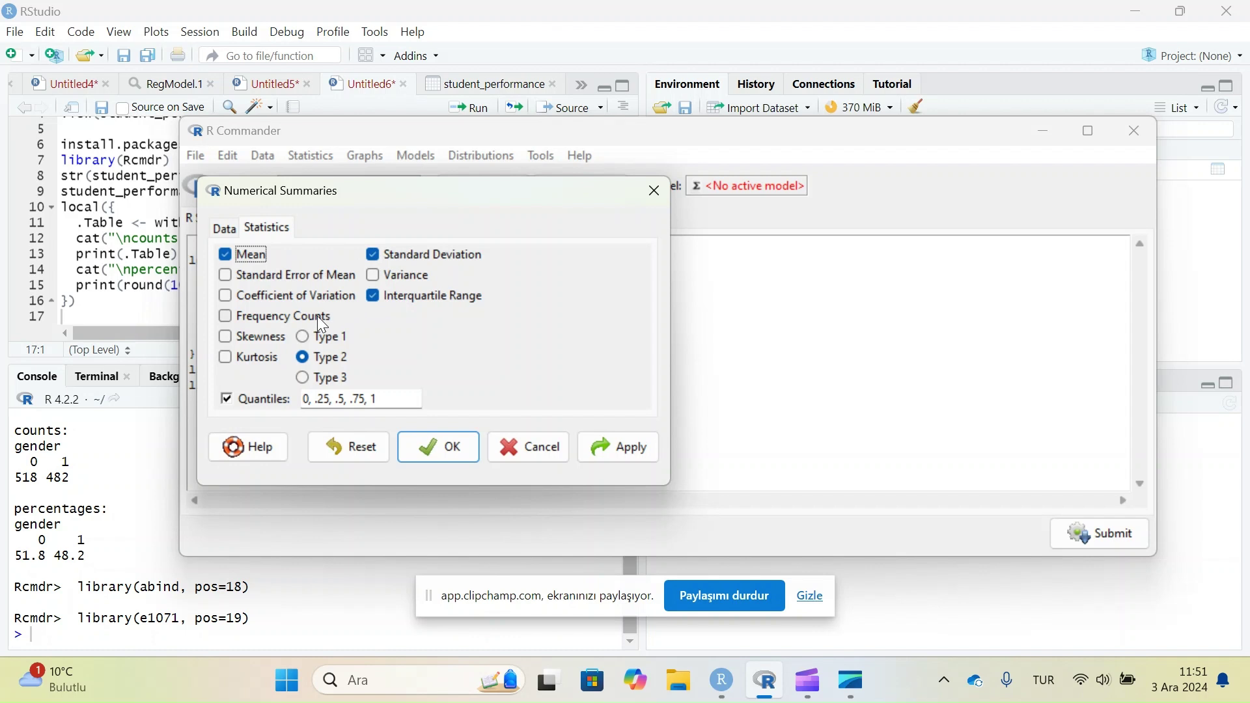
pyautogui.click(249, 319)
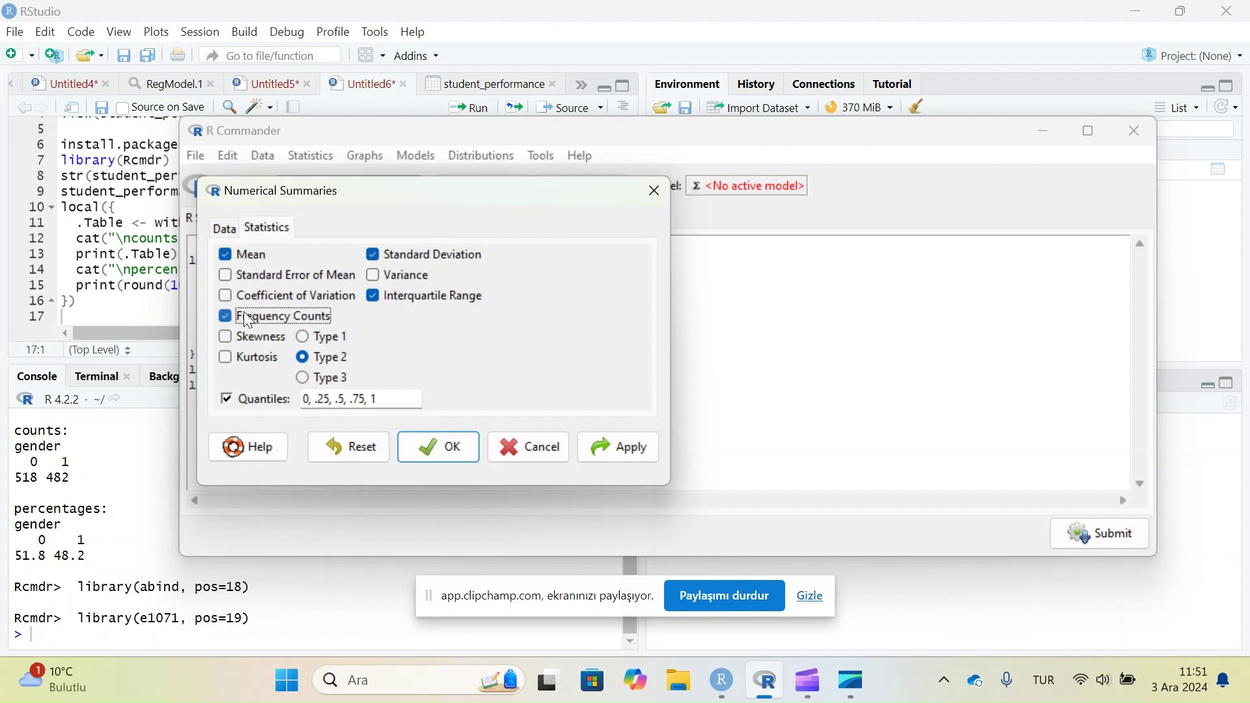
pyautogui.click(222, 276)
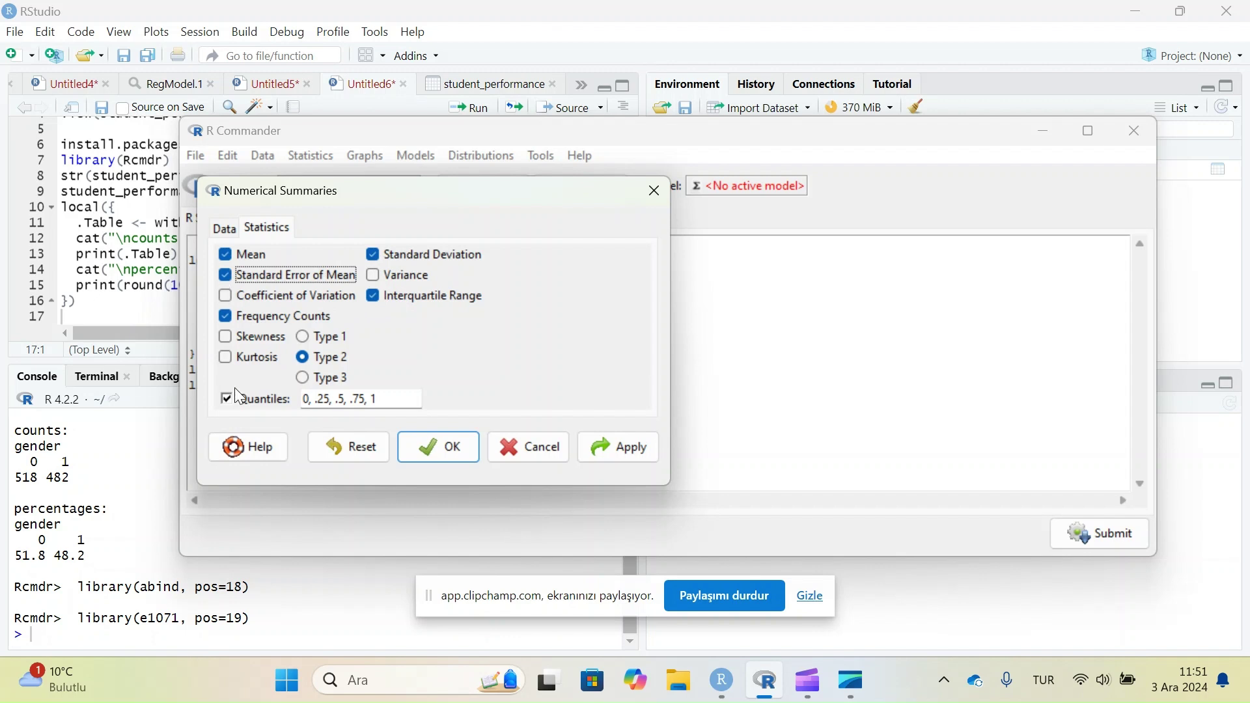
pyautogui.click(375, 294)
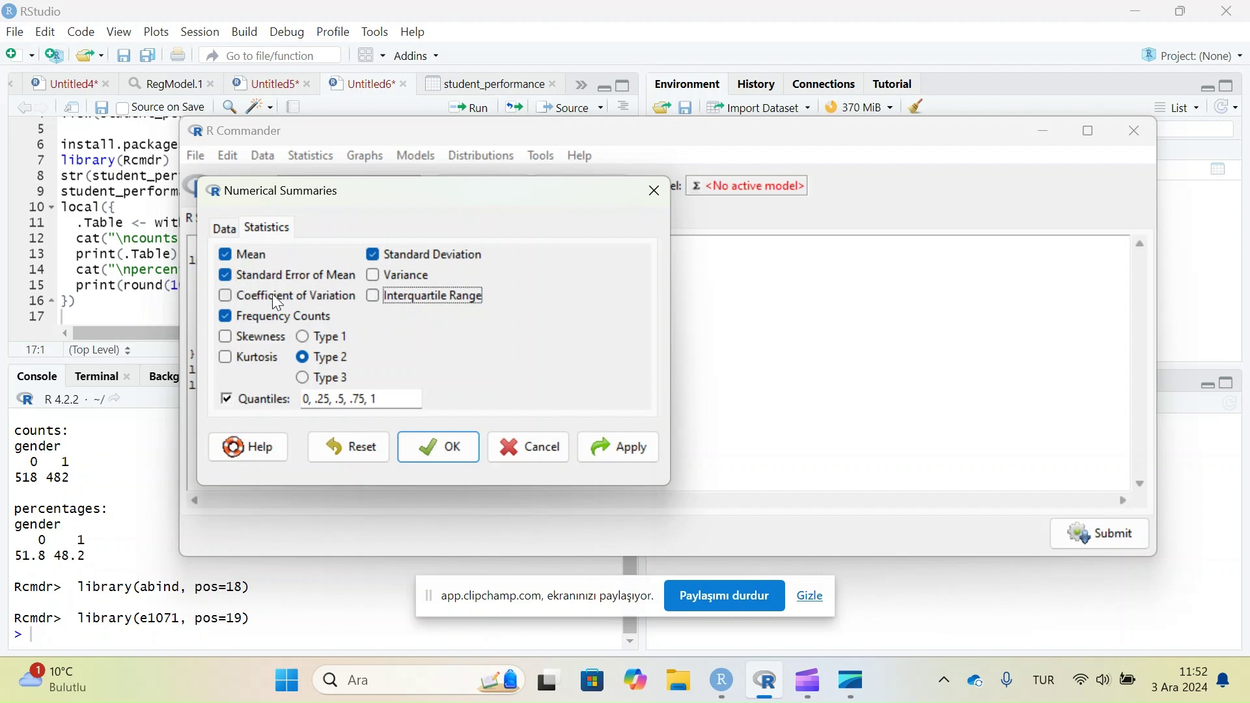
pyautogui.click(235, 317)
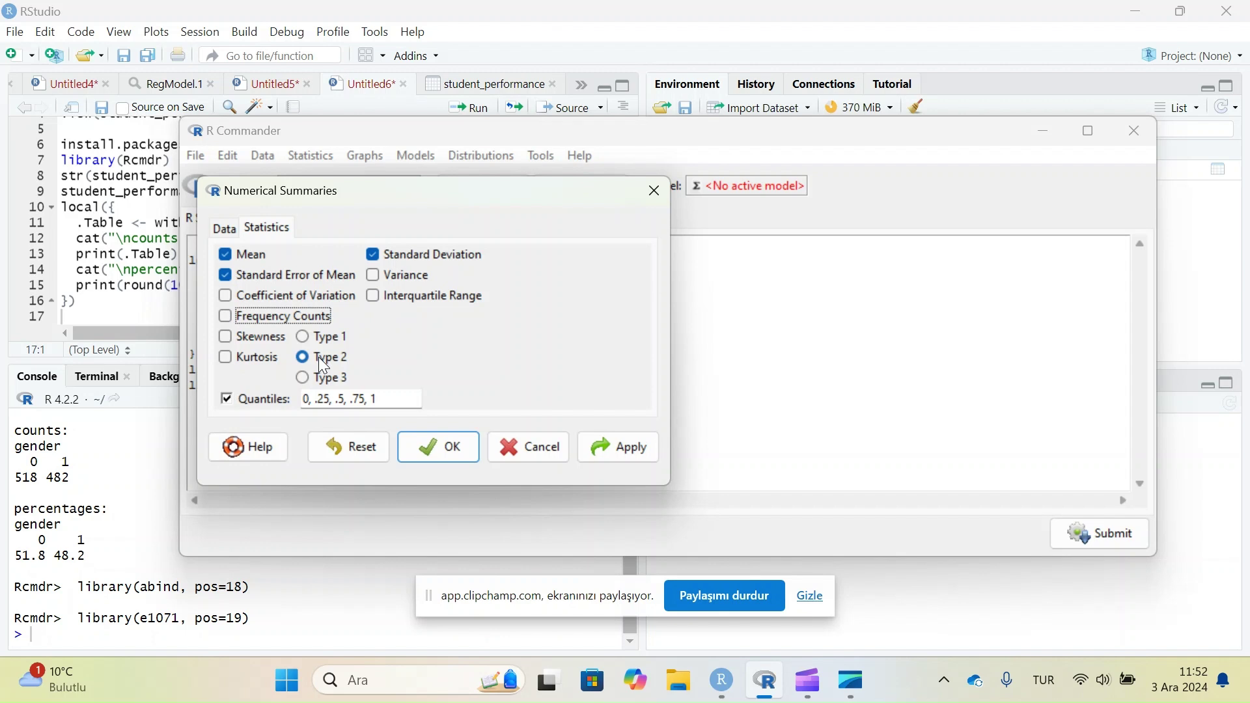
pyautogui.click(260, 393)
pyautogui.click(449, 445)
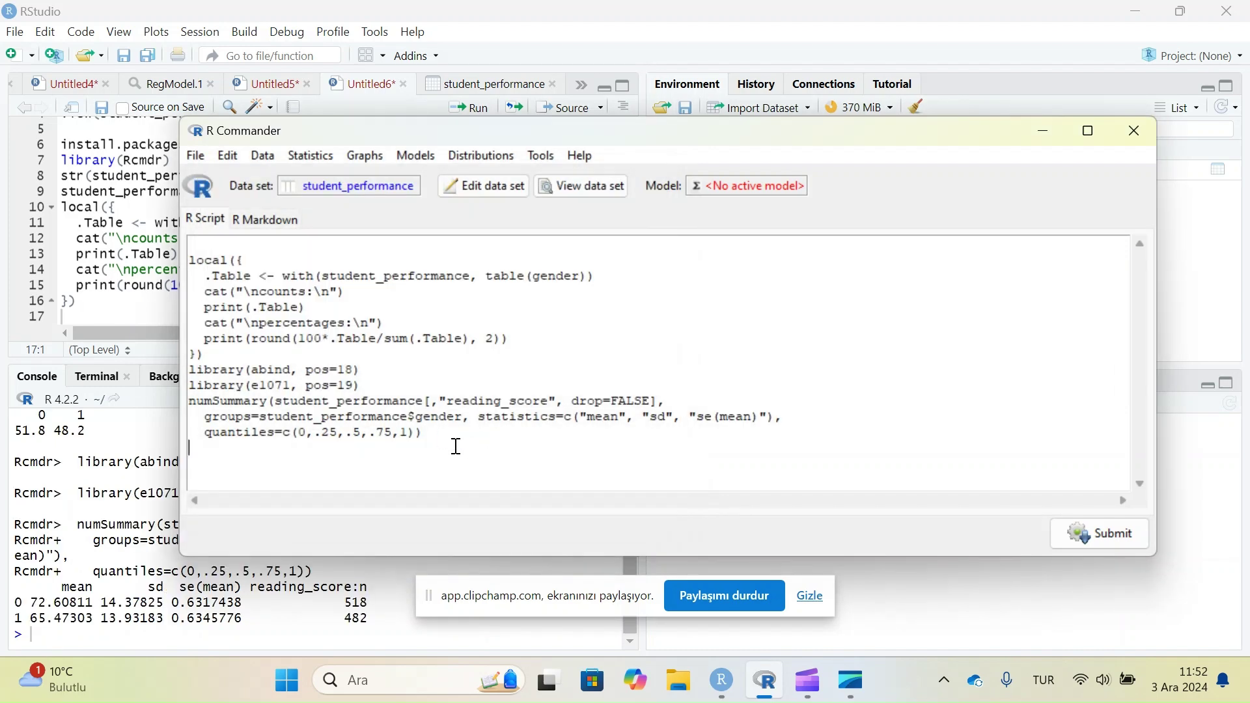
# Copy R Commander's generated library and numSummary code into the RStudio script from line 17
pyautogui.moveTo(456, 446); pyautogui.dragTo(187, 369)
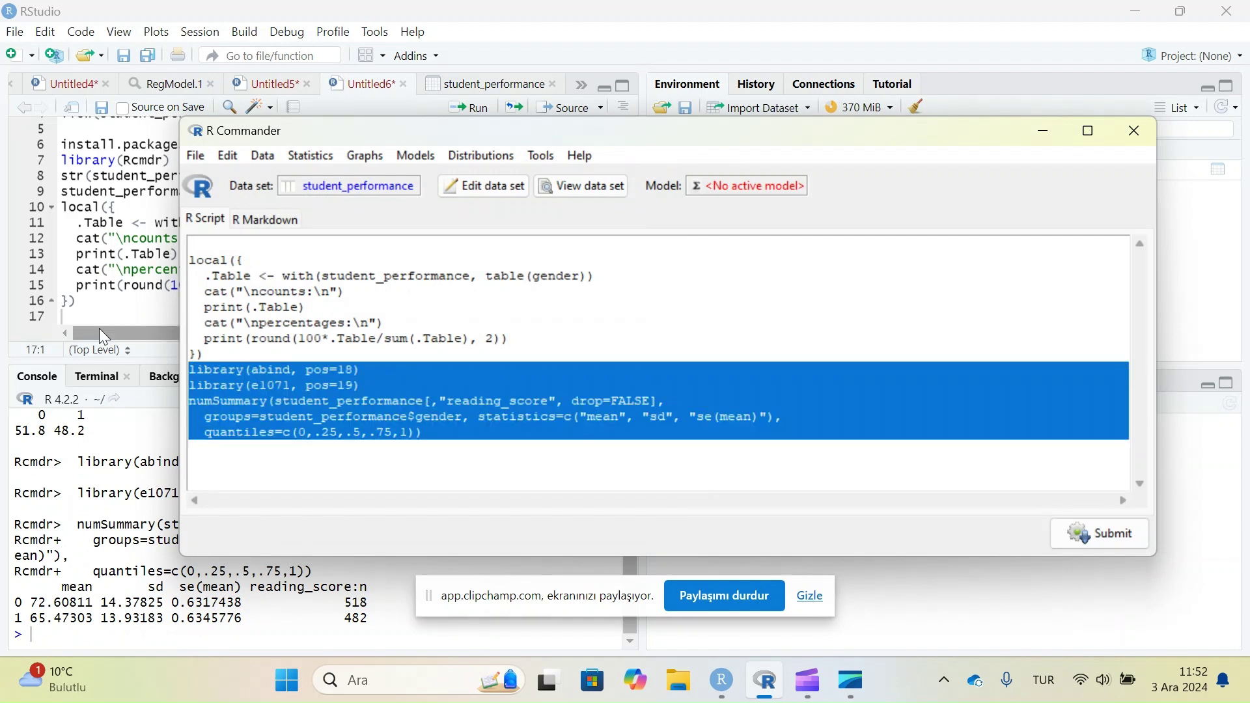
pyautogui.click(97, 306)
pyautogui.click(86, 315)
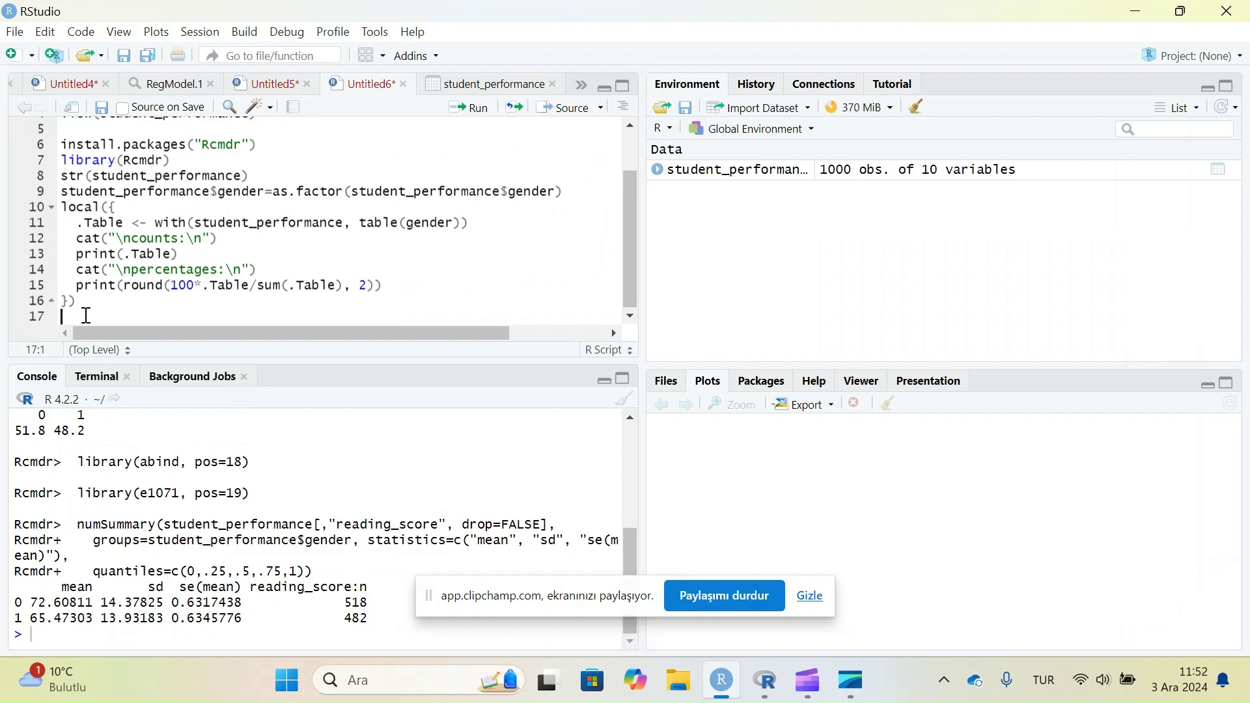
pyautogui.hotkey('ctrl', 'v')
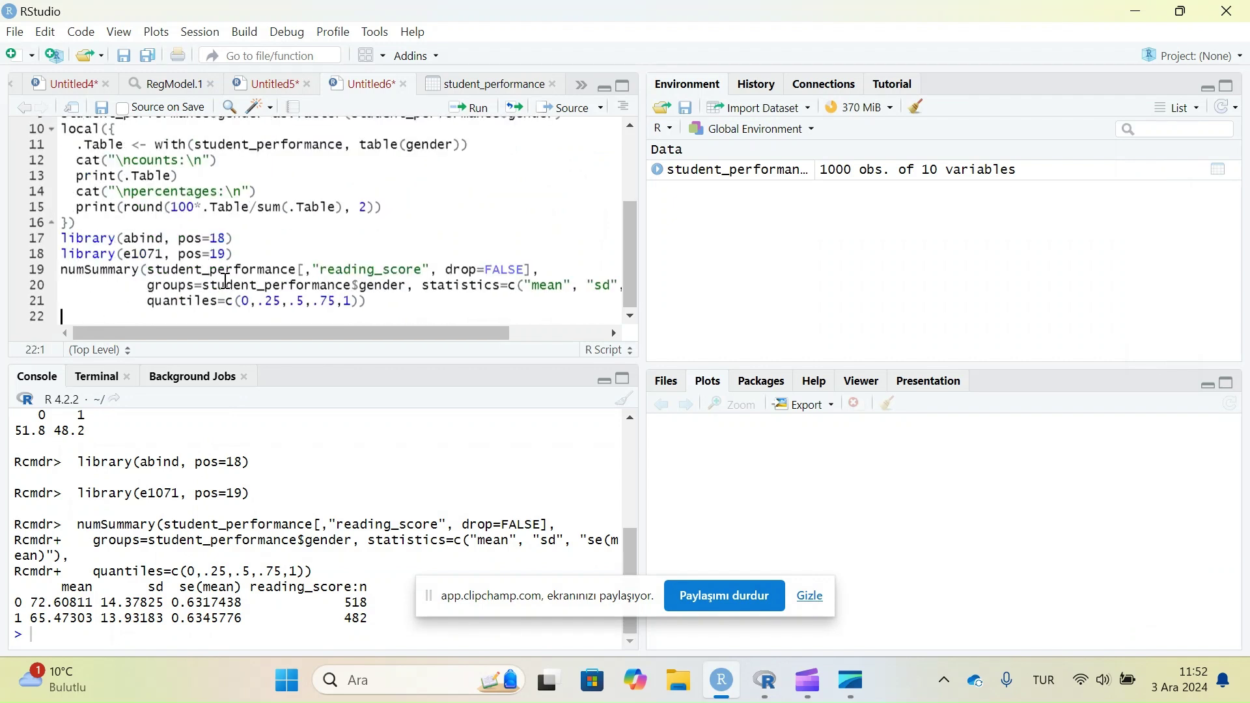
# Examine the reading_score variable, the statistics list and the student_performance$gender grouping in the pasted numSummary code
pyautogui.click(345, 288)
pyautogui.moveTo(320, 270); pyautogui.dragTo(424, 274)
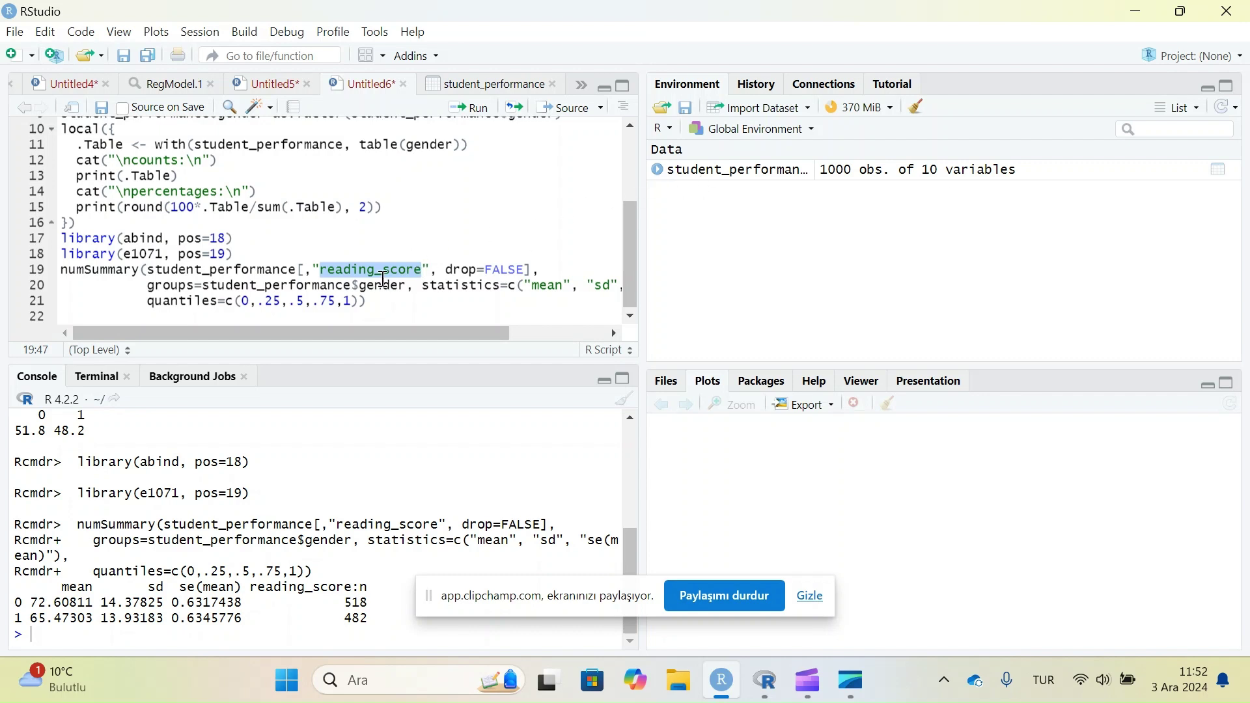
pyautogui.hscroll(2, 490, 288)
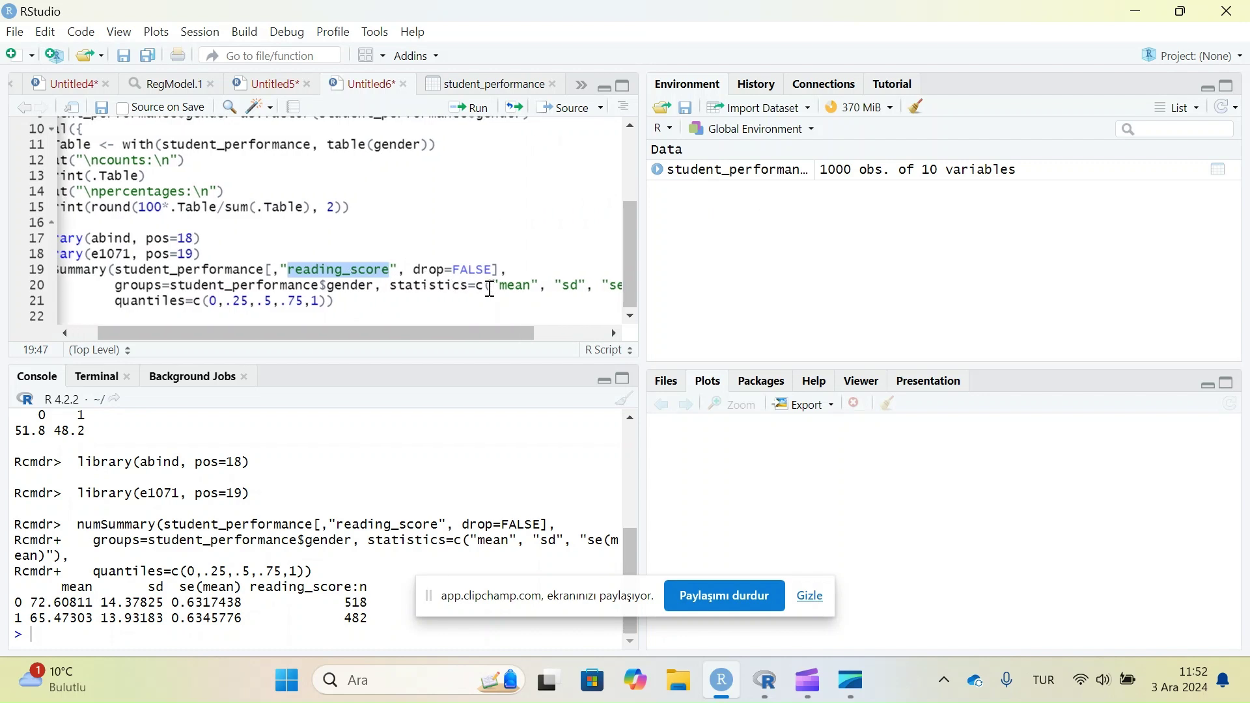
pyautogui.hscroll(2, 489, 287)
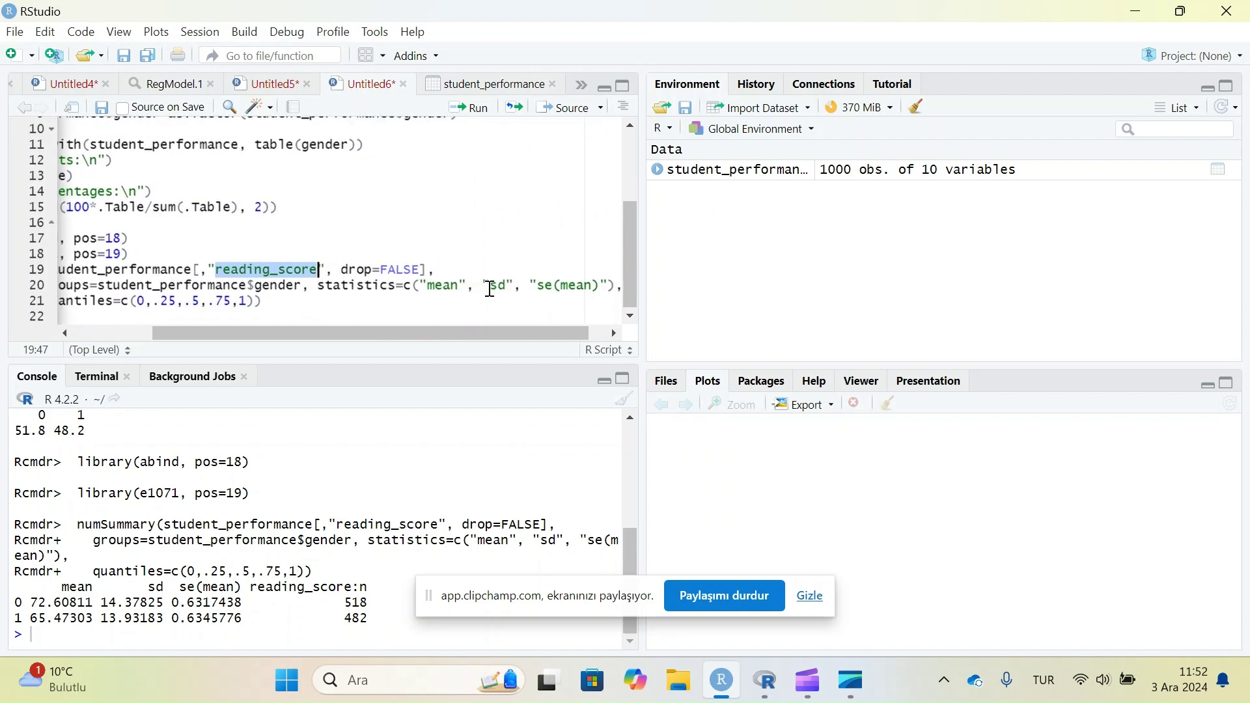
pyautogui.hscroll(1, 490, 288)
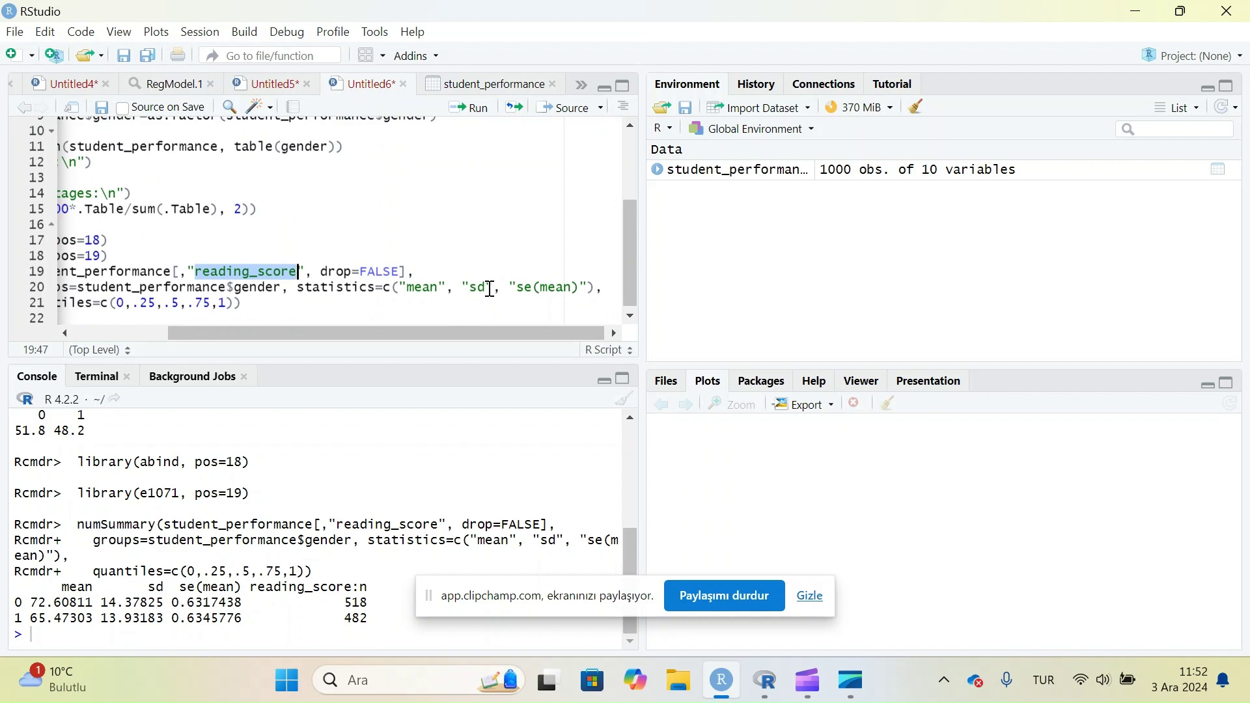
pyautogui.moveTo(384, 335); pyautogui.dragTo(303, 354)
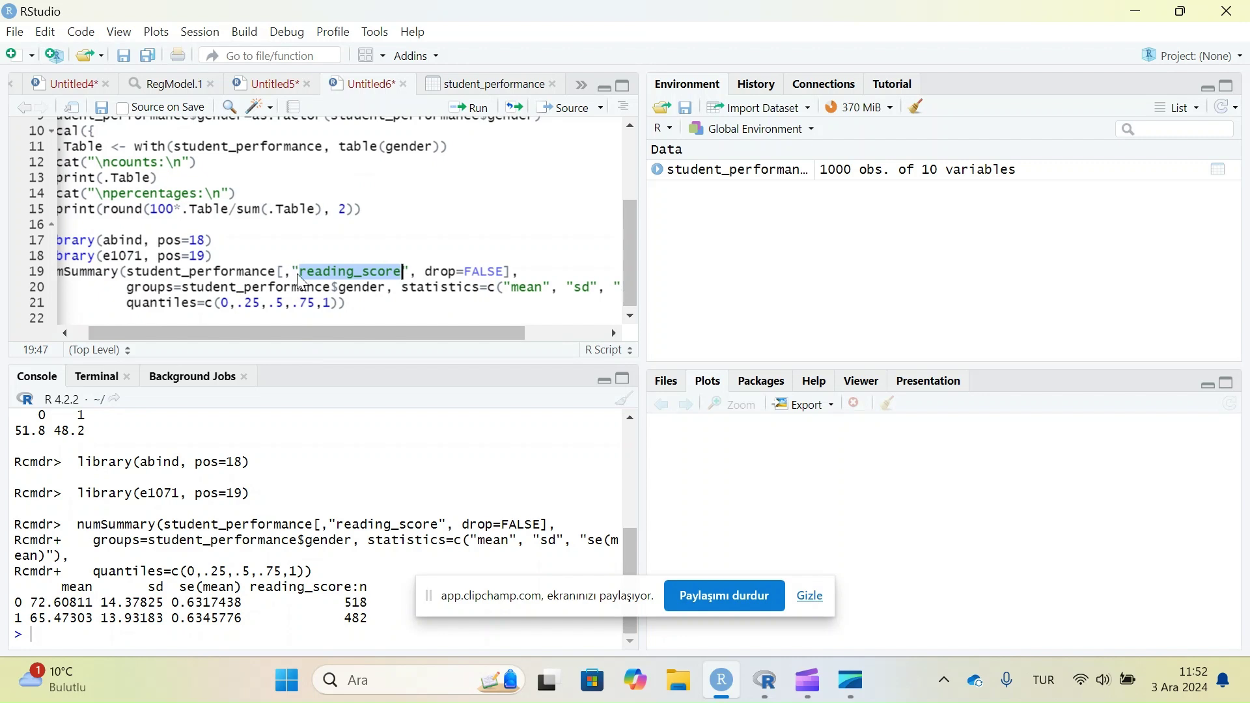
pyautogui.click(185, 286)
pyautogui.moveTo(185, 286); pyautogui.dragTo(384, 288)
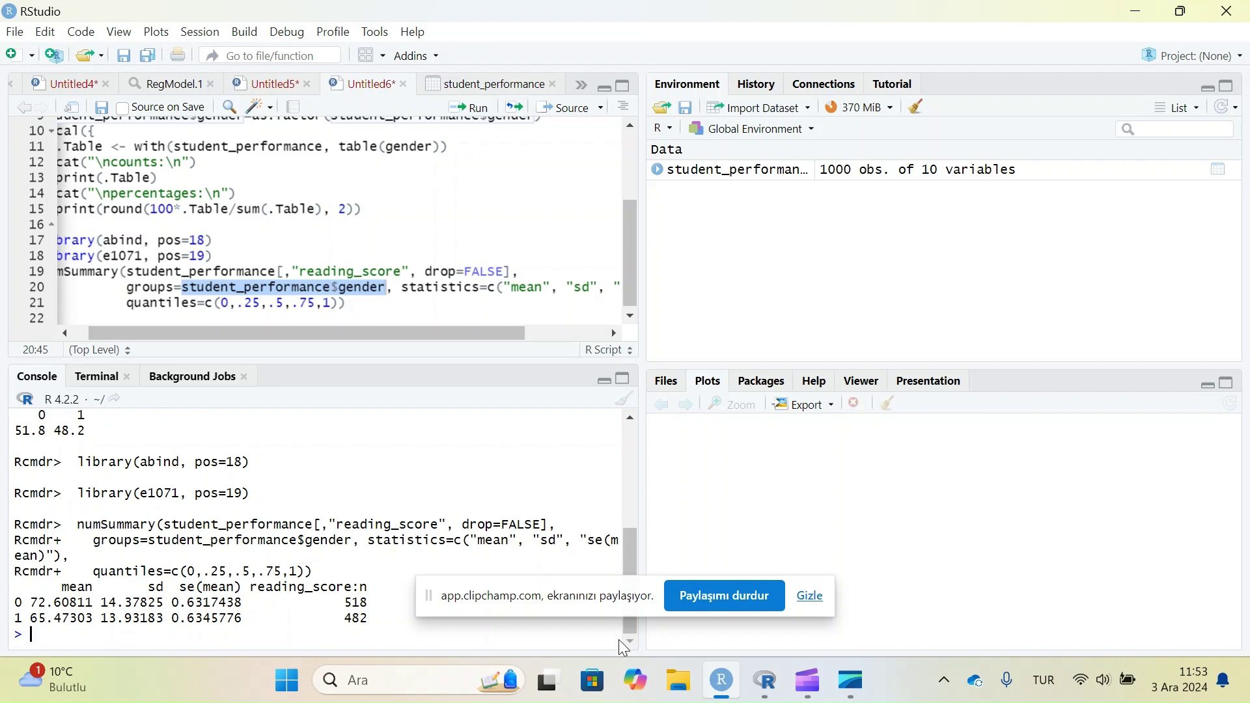
# Switch to R Commander and review its available graphs, mean tests, nonparametric tests, dimensional analyses, model-fitting options and model tools
pyautogui.click(763, 682)
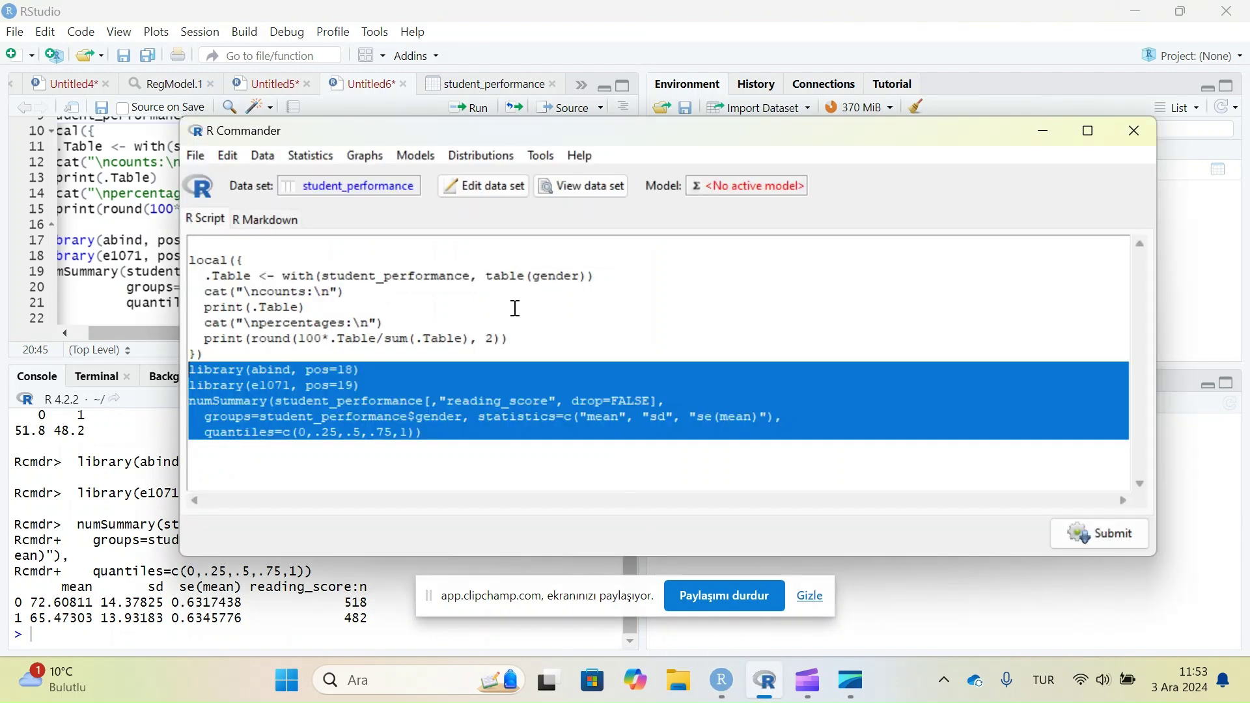
pyautogui.click(373, 153)
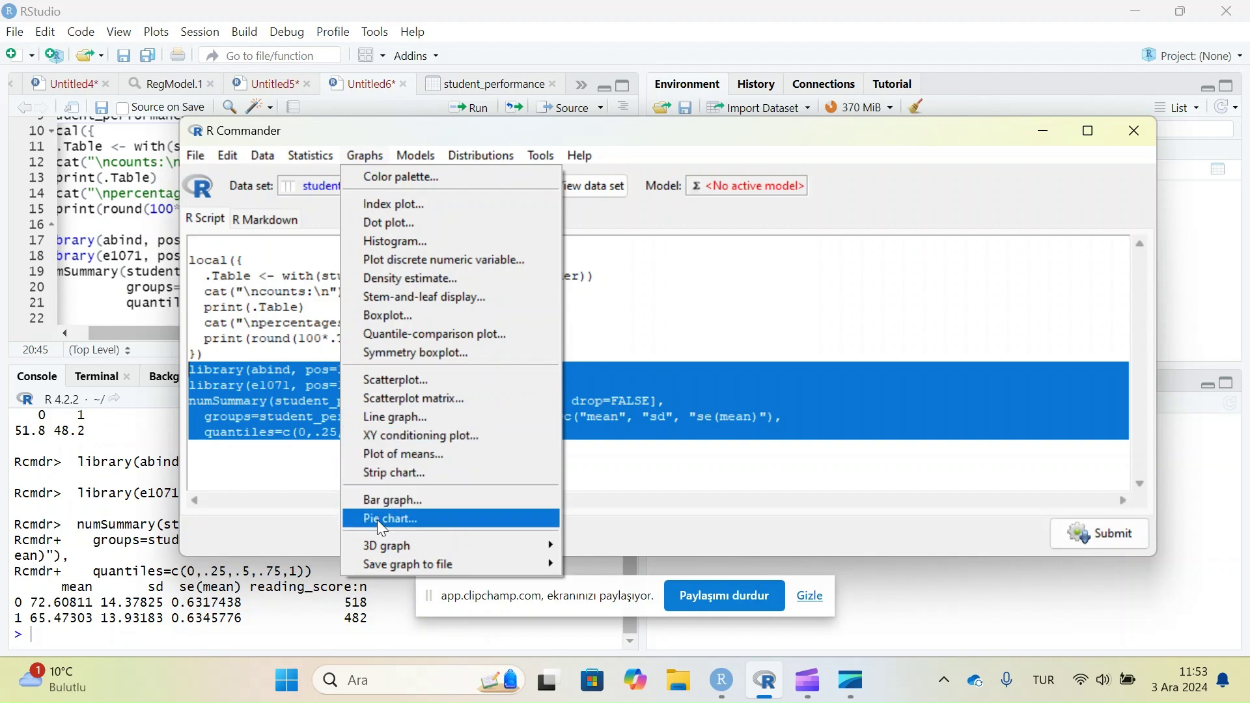
pyautogui.click(309, 157)
pyautogui.click(308, 157)
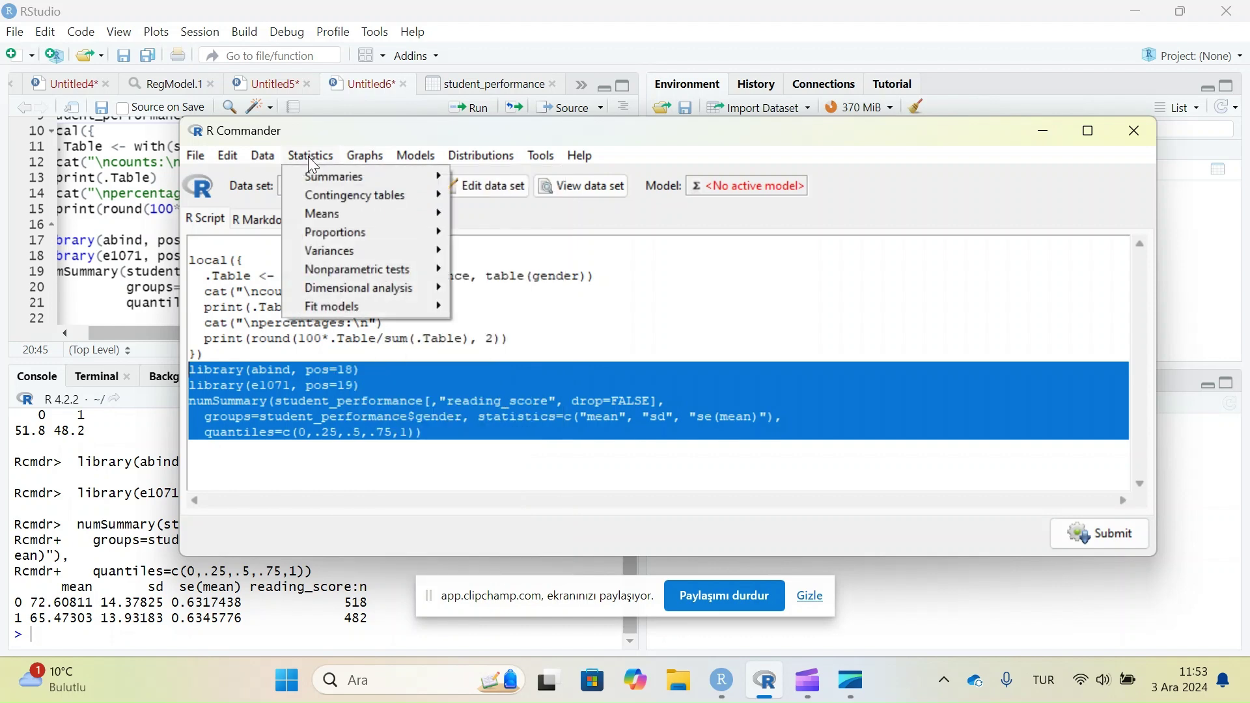
pyautogui.moveTo(339, 212)
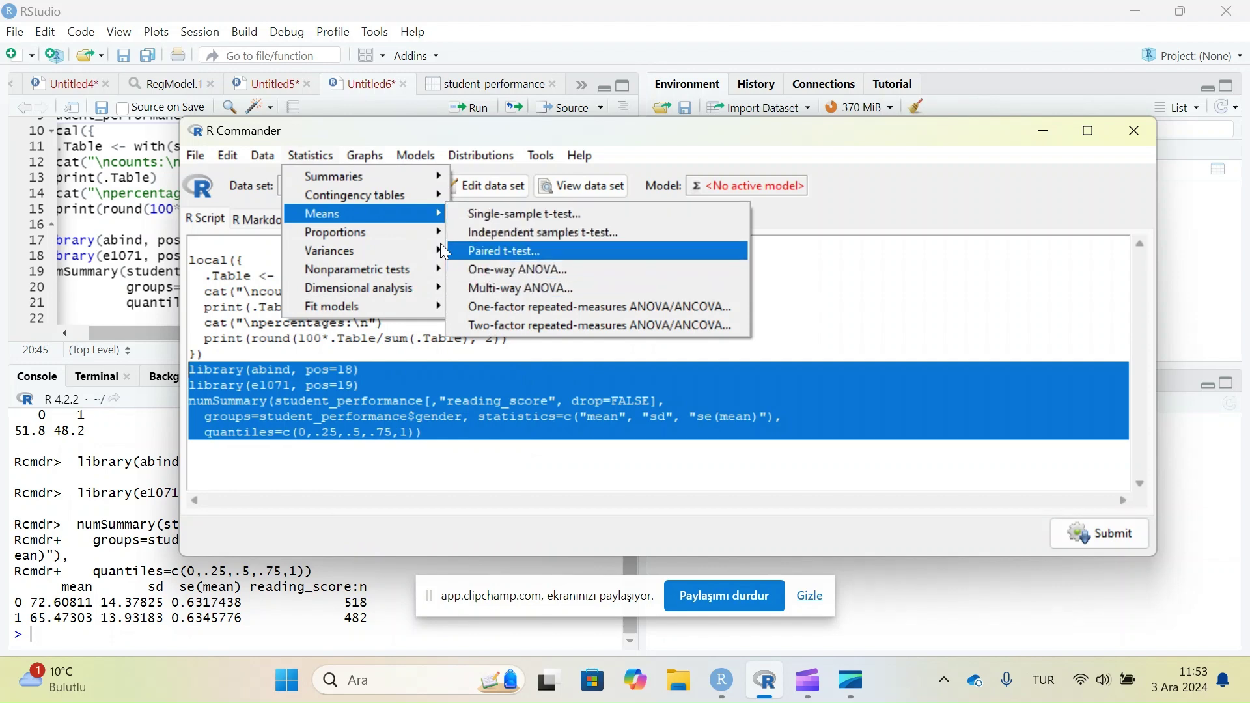
pyautogui.moveTo(396, 238)
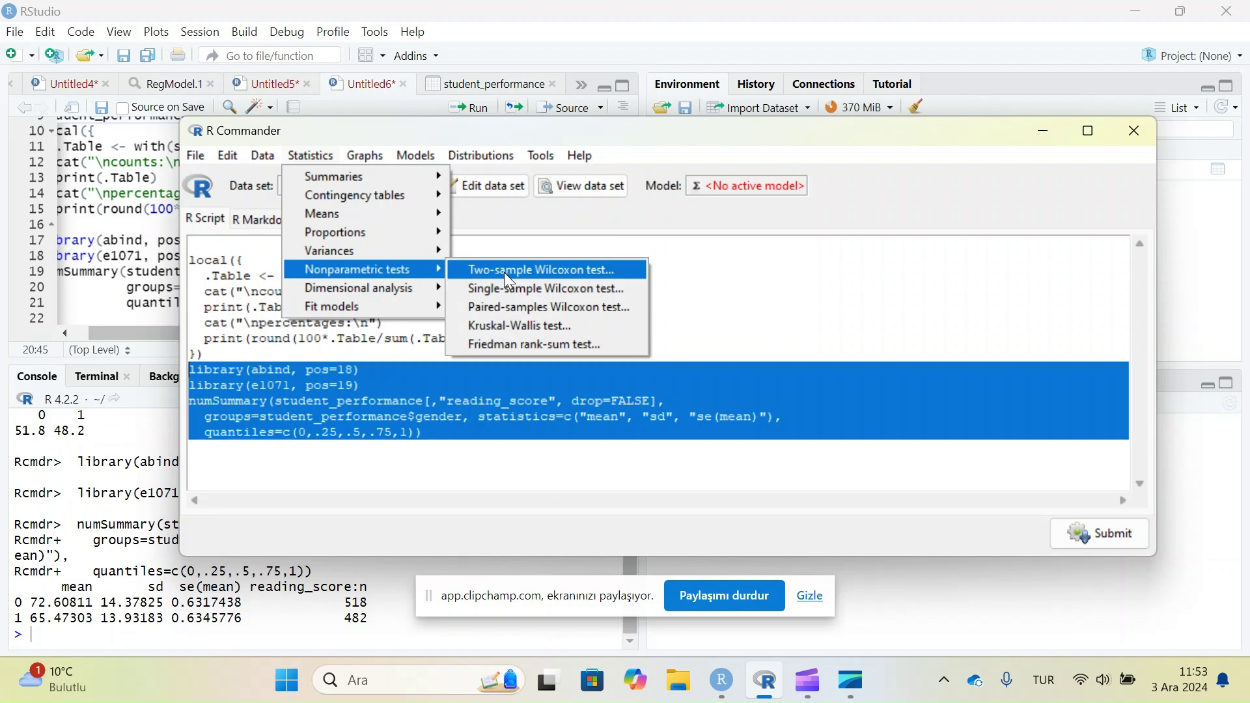
pyautogui.moveTo(383, 296)
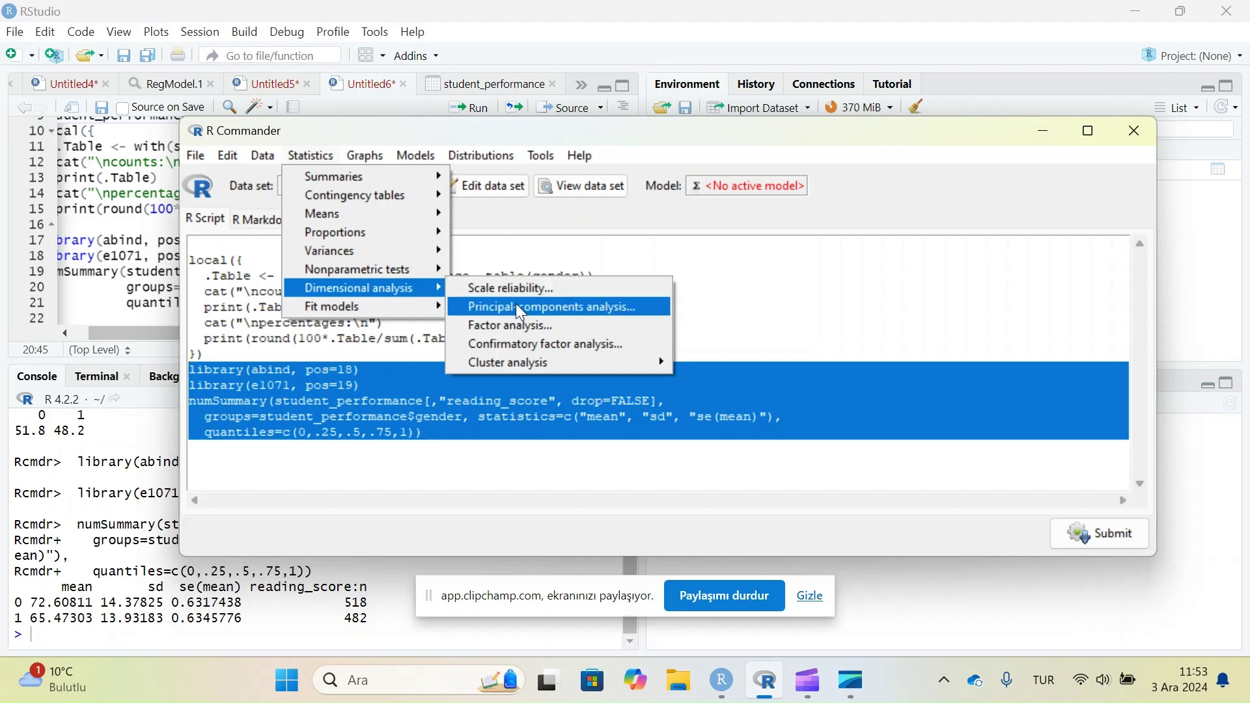
pyautogui.moveTo(421, 301)
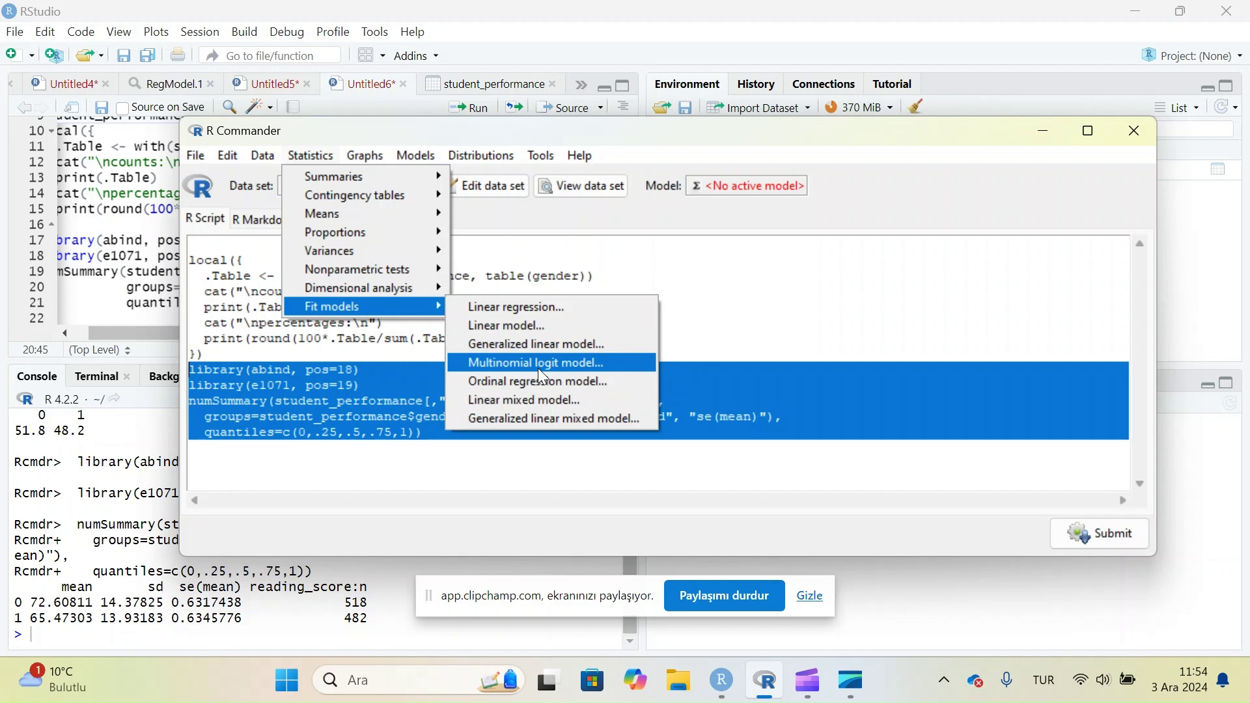
pyautogui.click(488, 344)
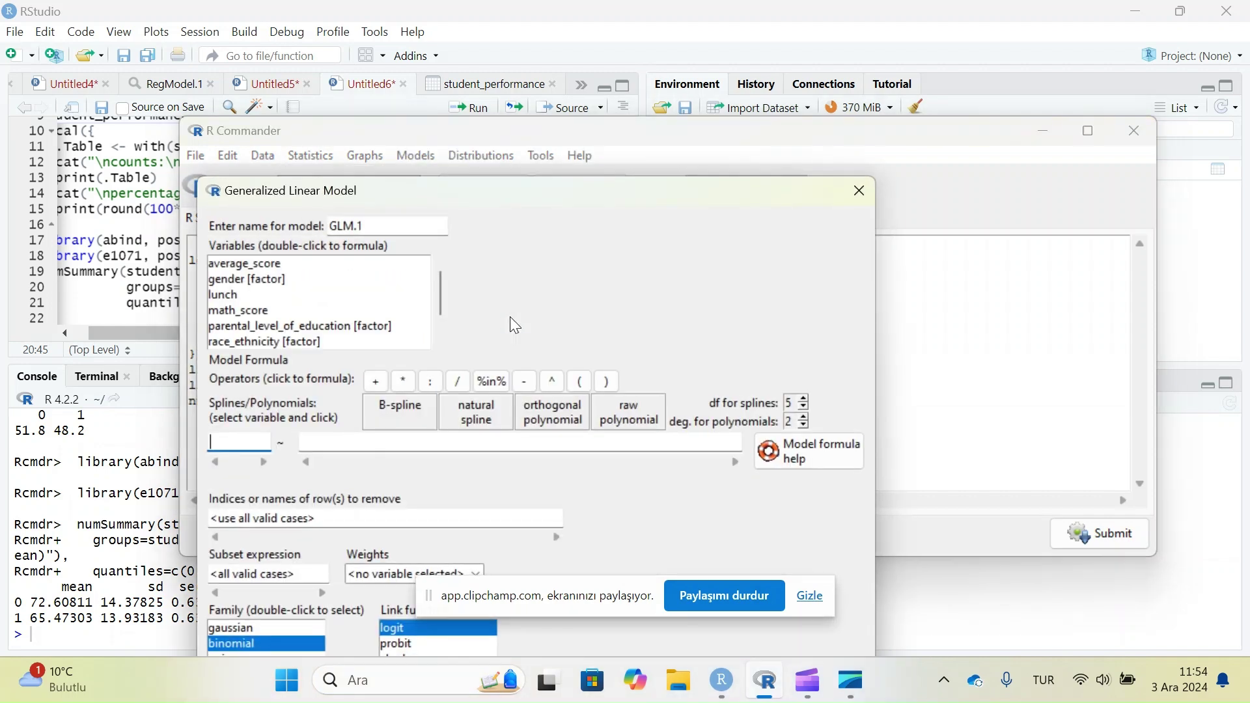
pyautogui.click(850, 196)
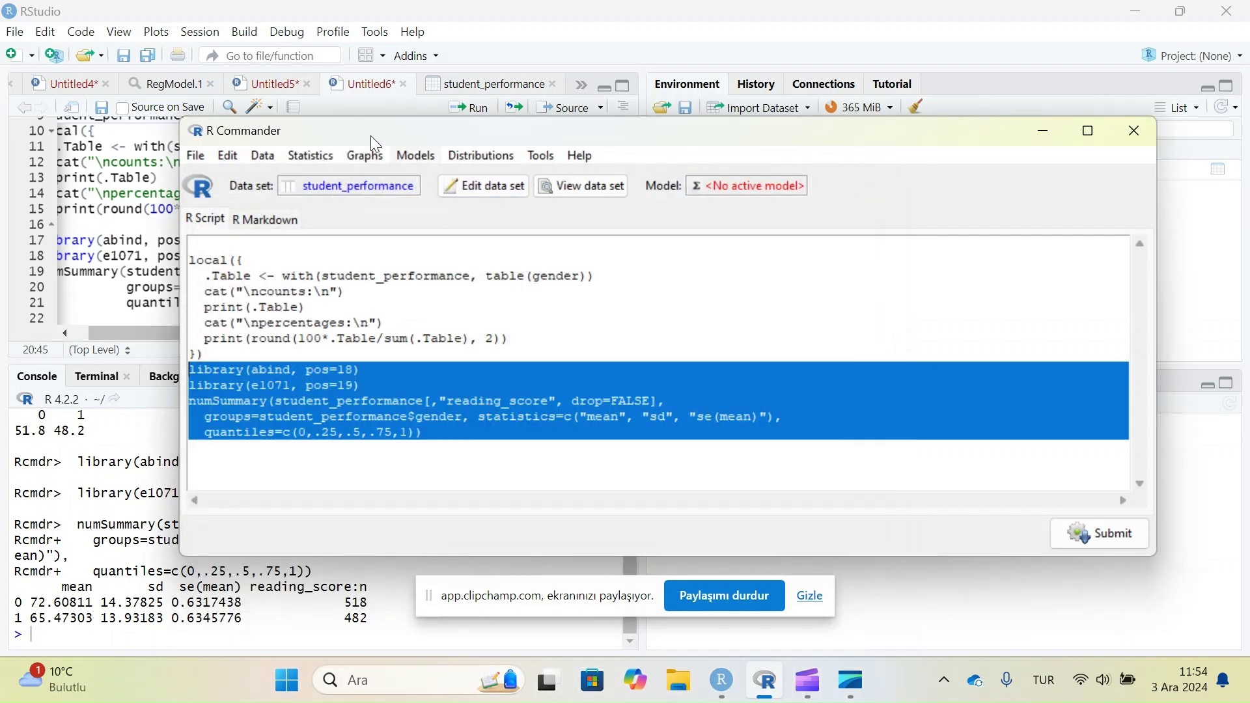
pyautogui.click(417, 160)
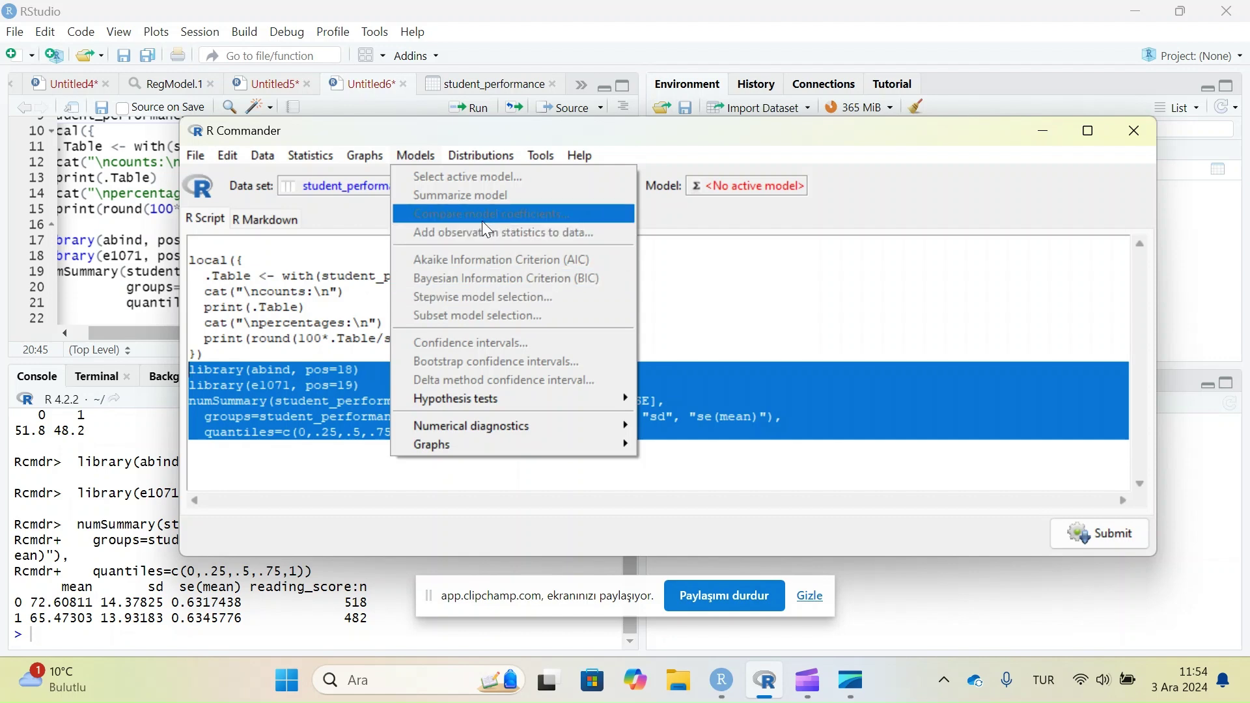
pyautogui.click(268, 287)
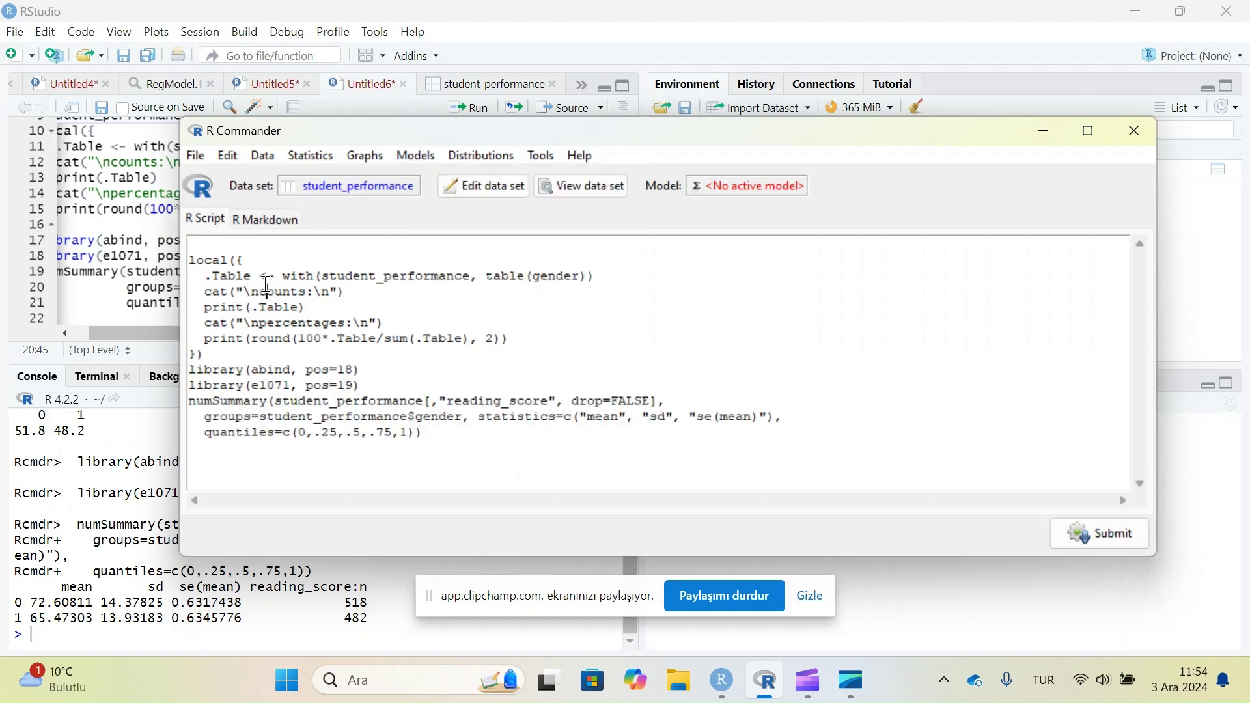
pyautogui.click(415, 155)
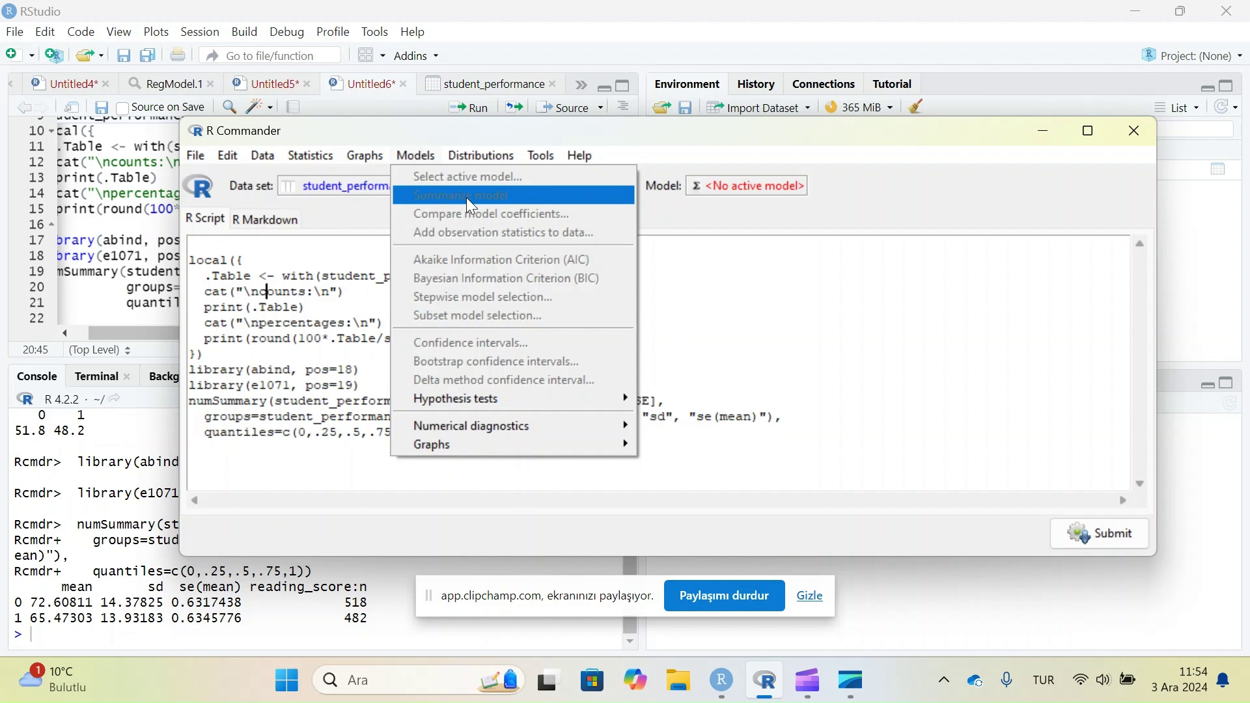
pyautogui.click(299, 289)
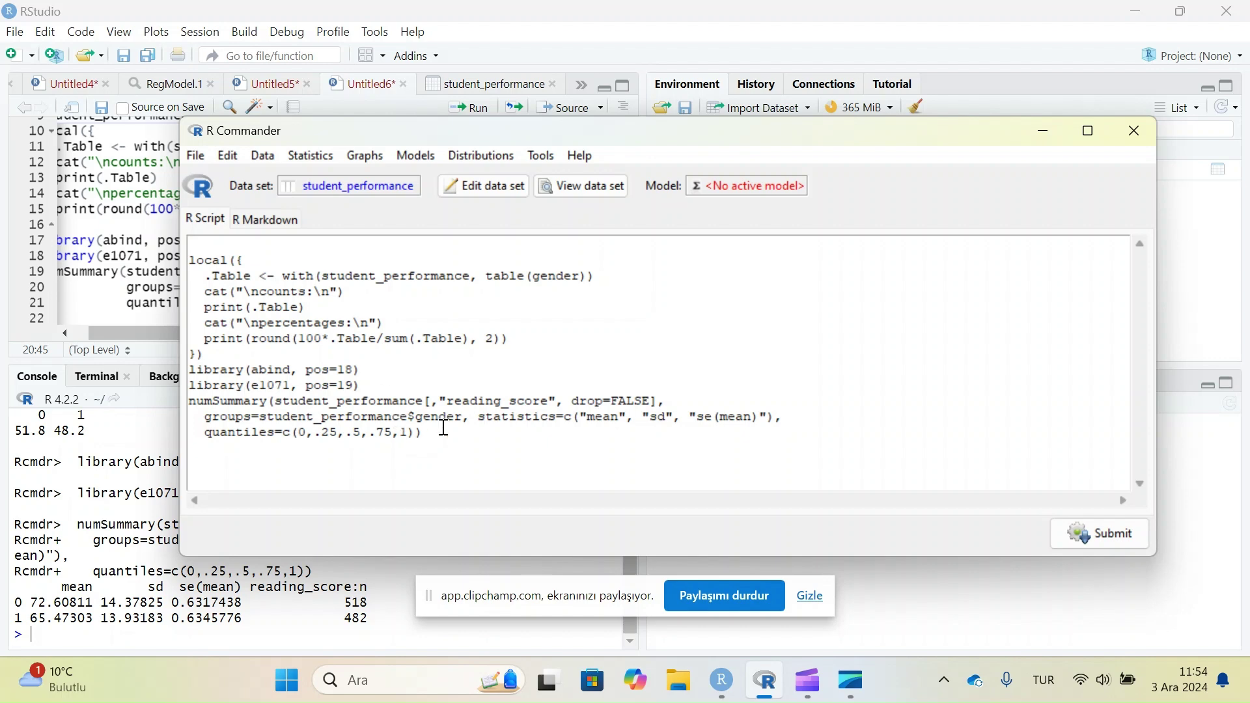
# Review the generated numSummary code in R Commander, and return to the reading_score argument on line 19 of the RStudio script
pyautogui.moveTo(423, 433); pyautogui.dragTo(193, 382)
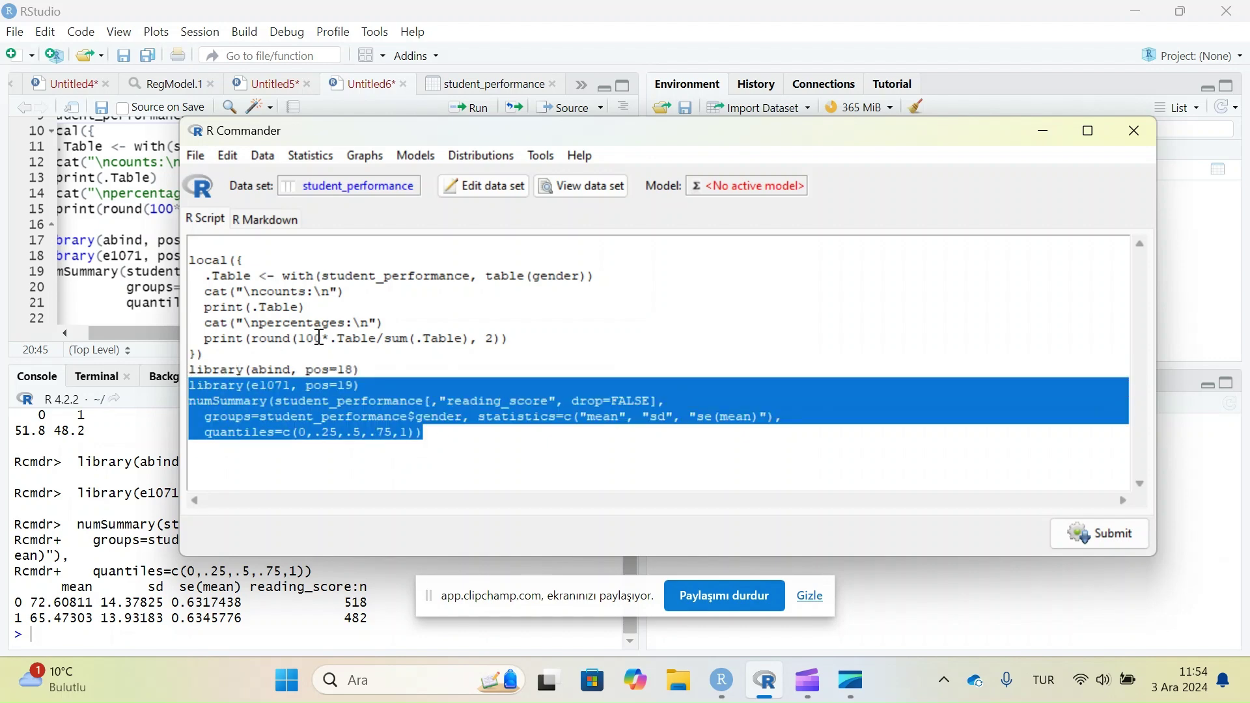
pyautogui.click(314, 155)
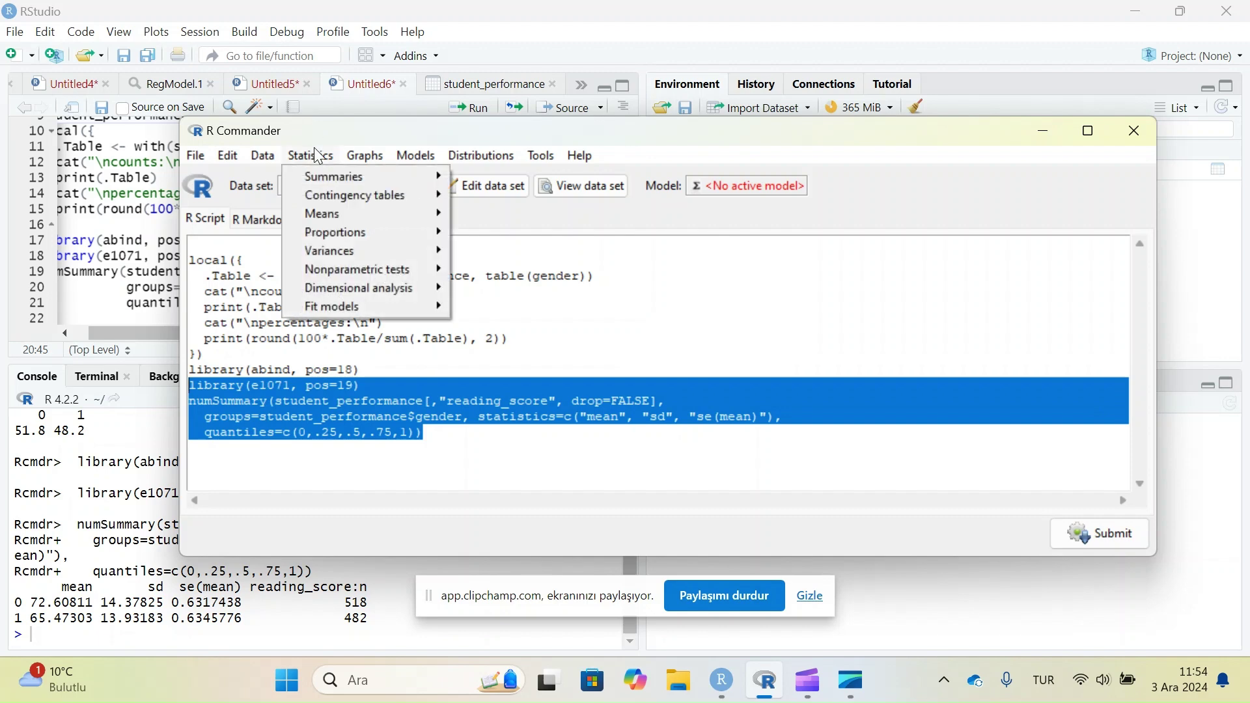
pyautogui.click(245, 432)
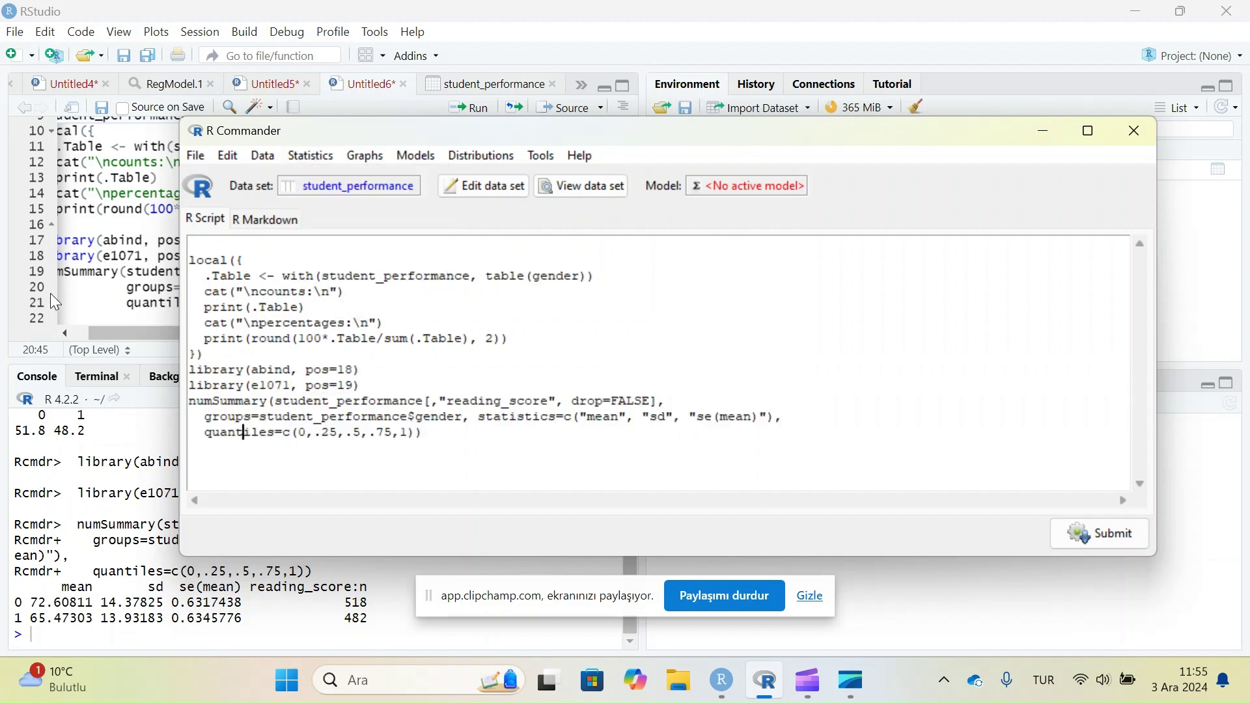
pyautogui.click(129, 264)
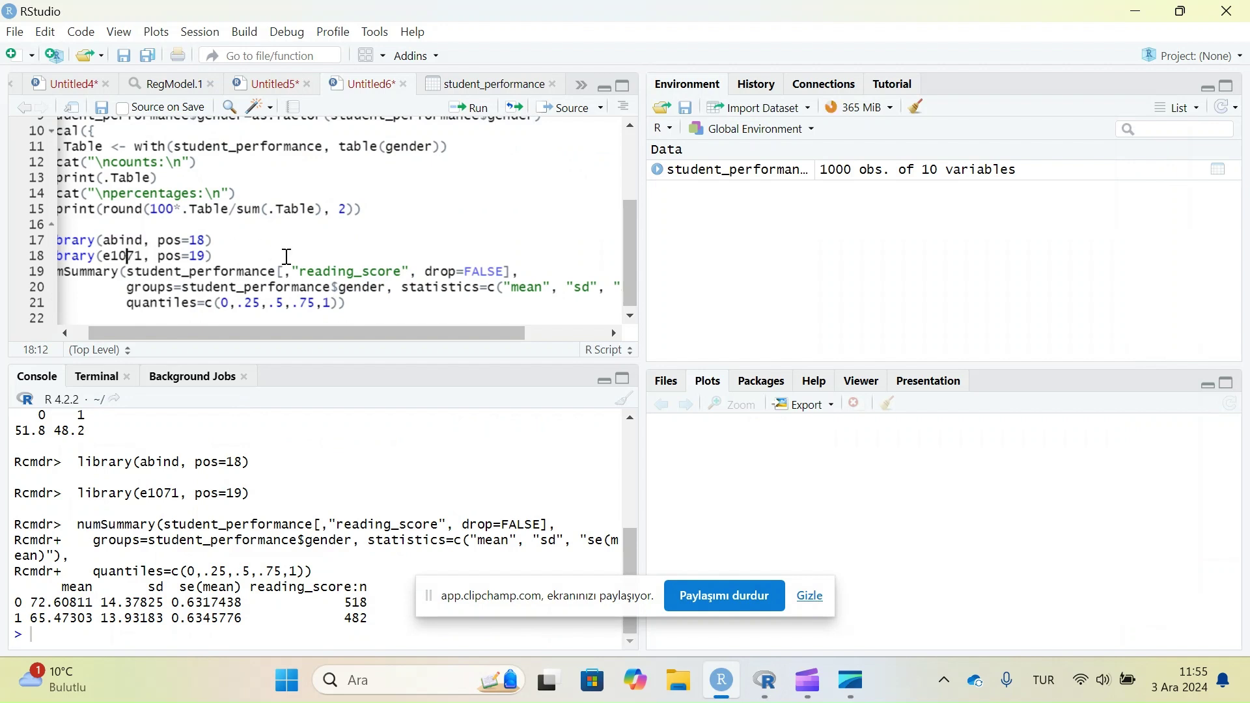
pyautogui.click(332, 271)
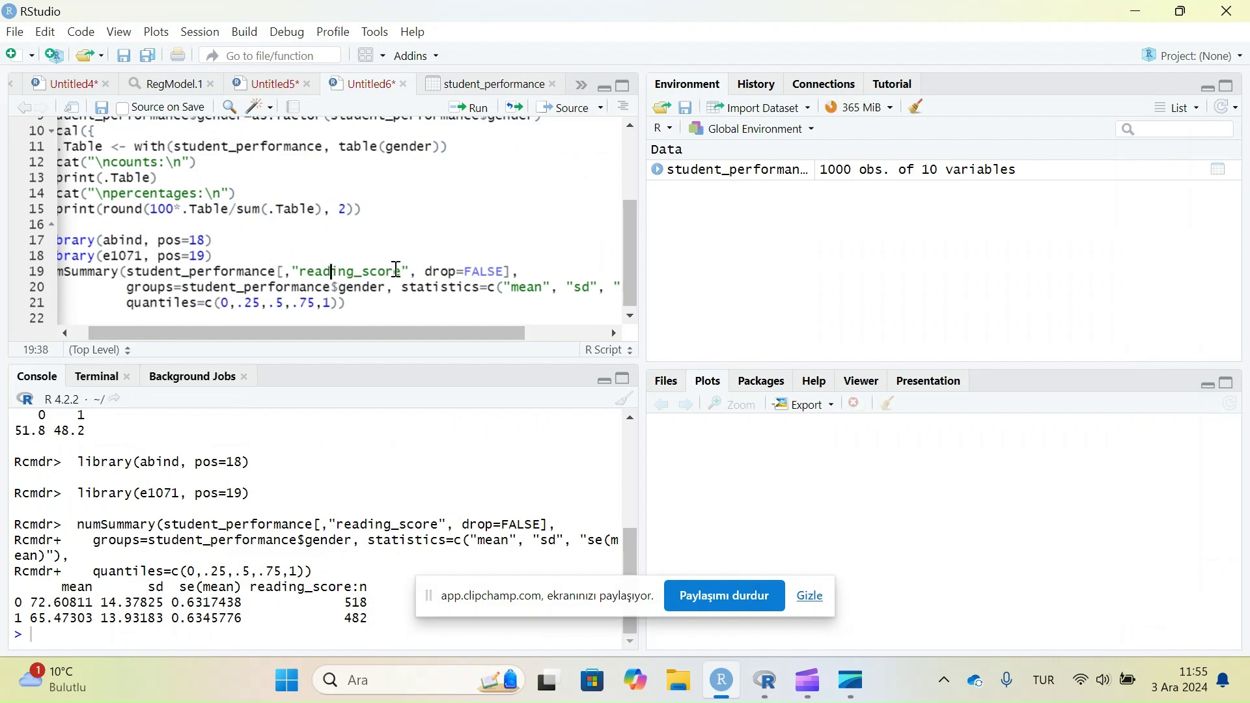